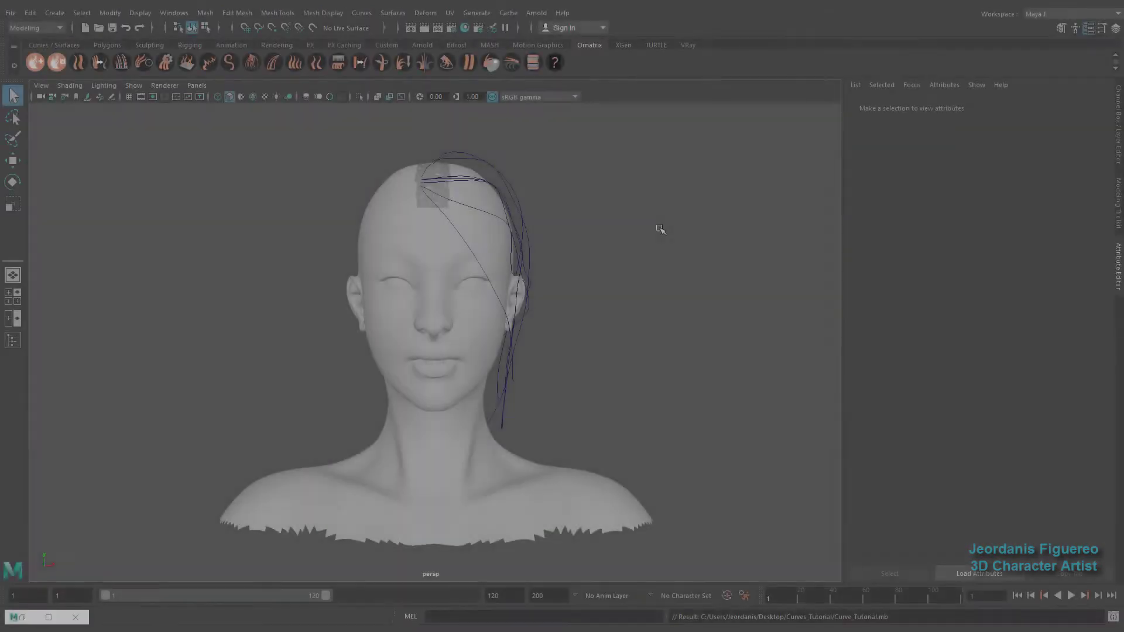
Inspect the head mesh, a jaw hair curve and the crown scalp patch, then save the scene
{"action": "key", "text": "w"}
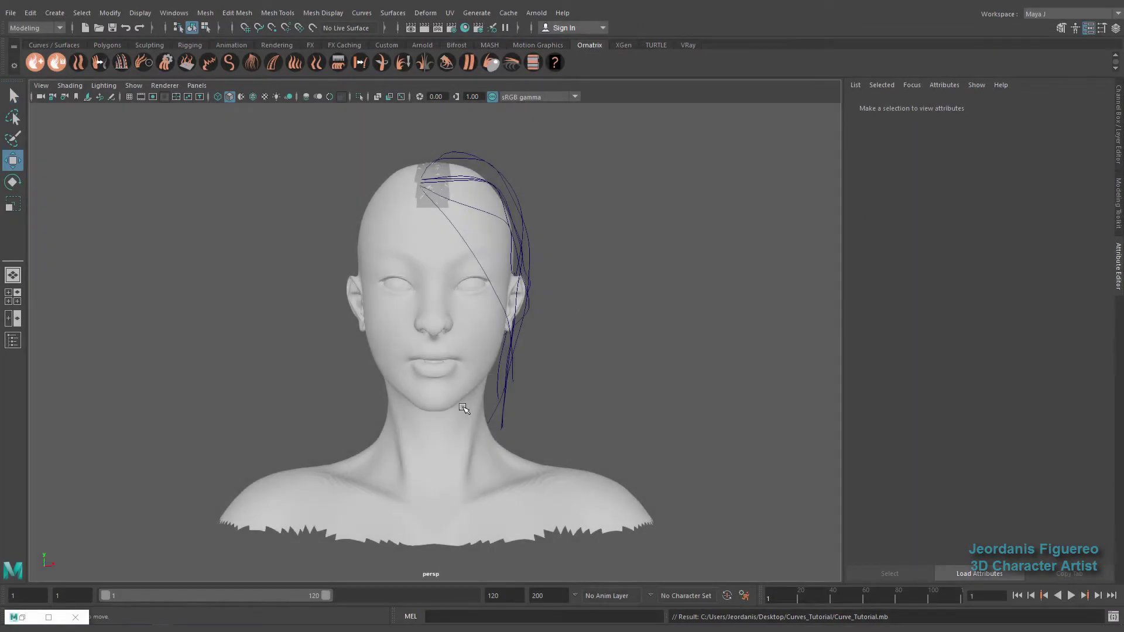
{"action": "left_click", "coordinate": [463, 408]}
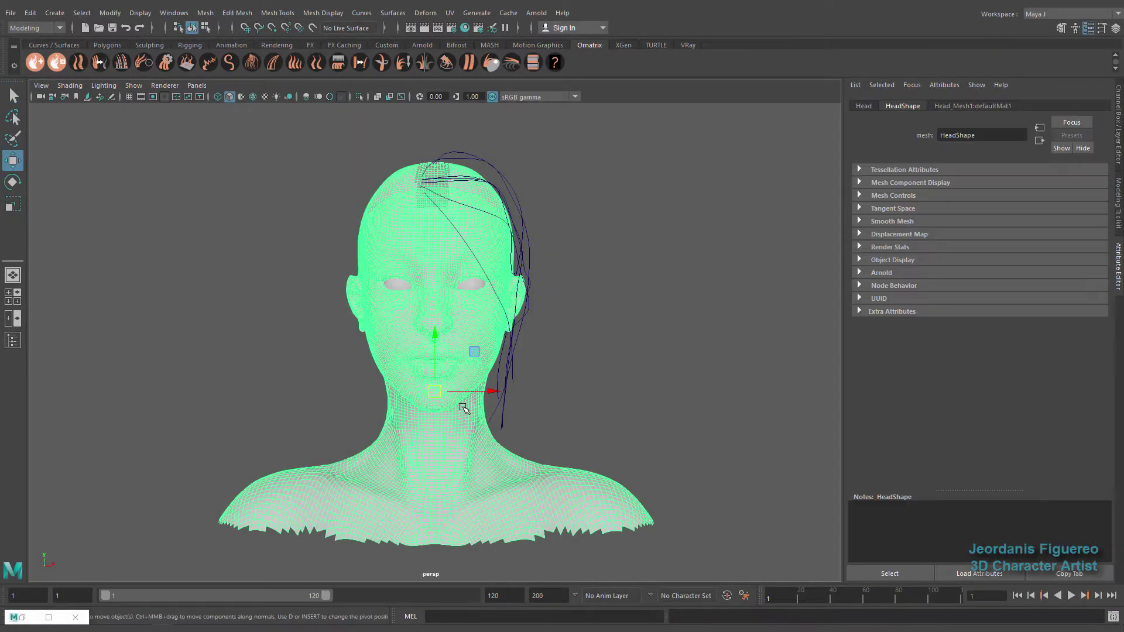
{"action": "left_click", "coordinate": [495, 380]}
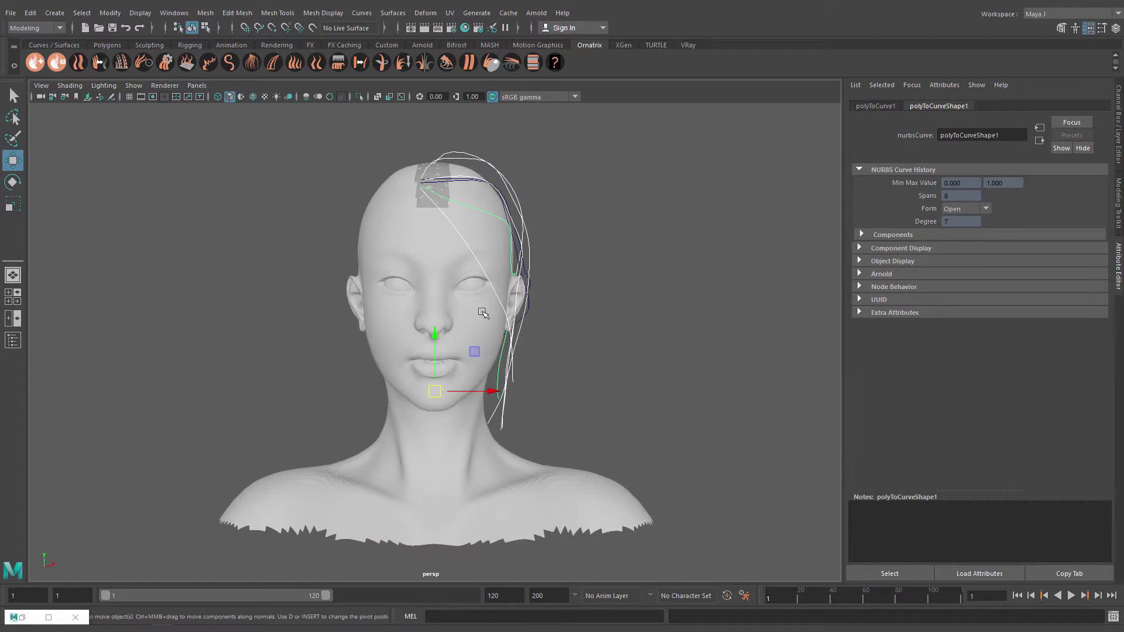
{"action": "left_click", "coordinate": [420, 202]}
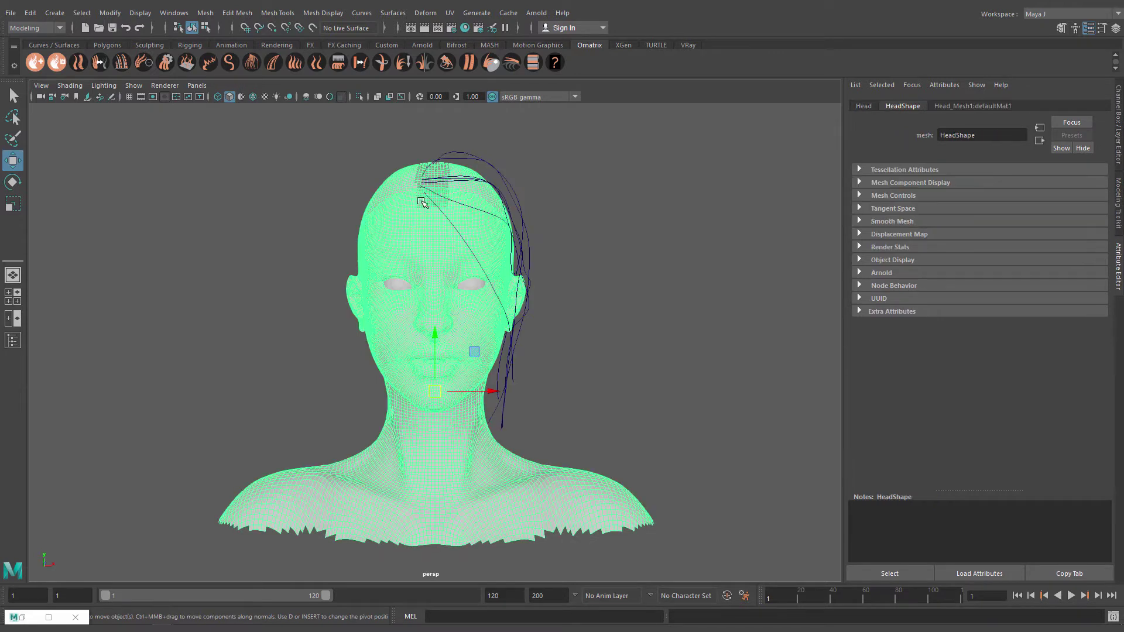
{"action": "left_click", "coordinate": [423, 201]}
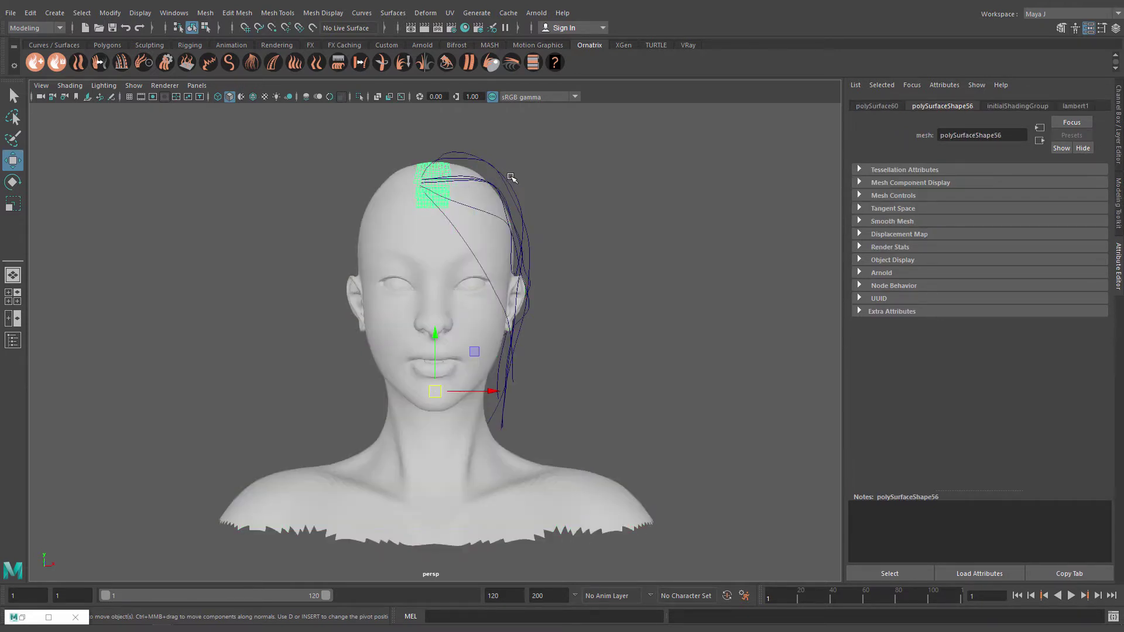
{"action": "left_click", "coordinate": [513, 197]}
{"action": "left_click", "coordinate": [423, 201]}
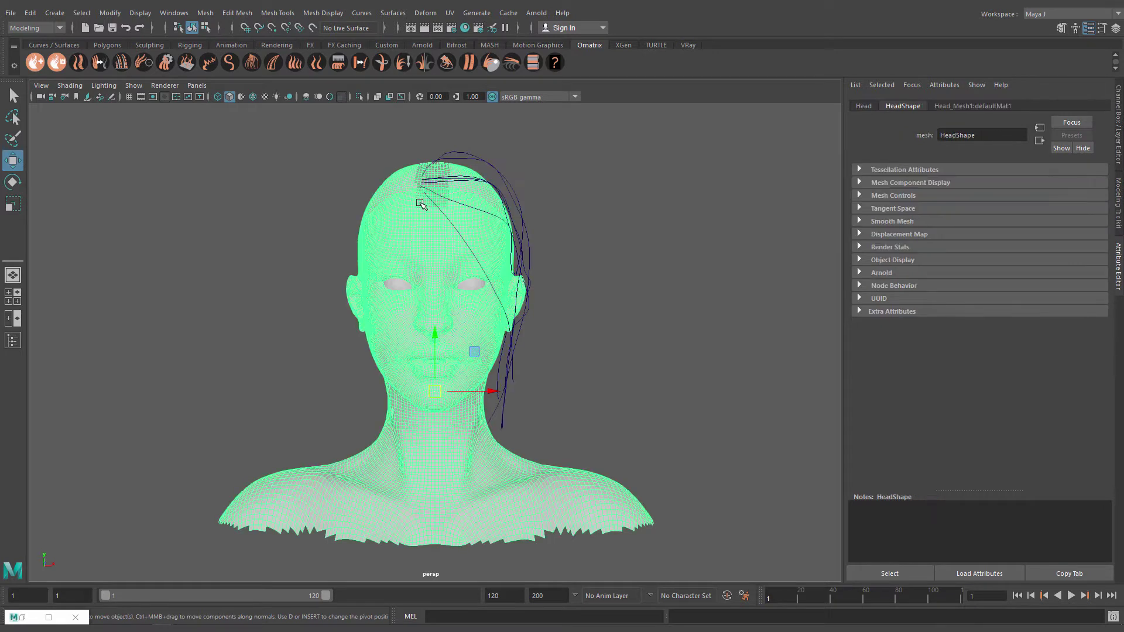
{"action": "left_click", "coordinate": [423, 201]}
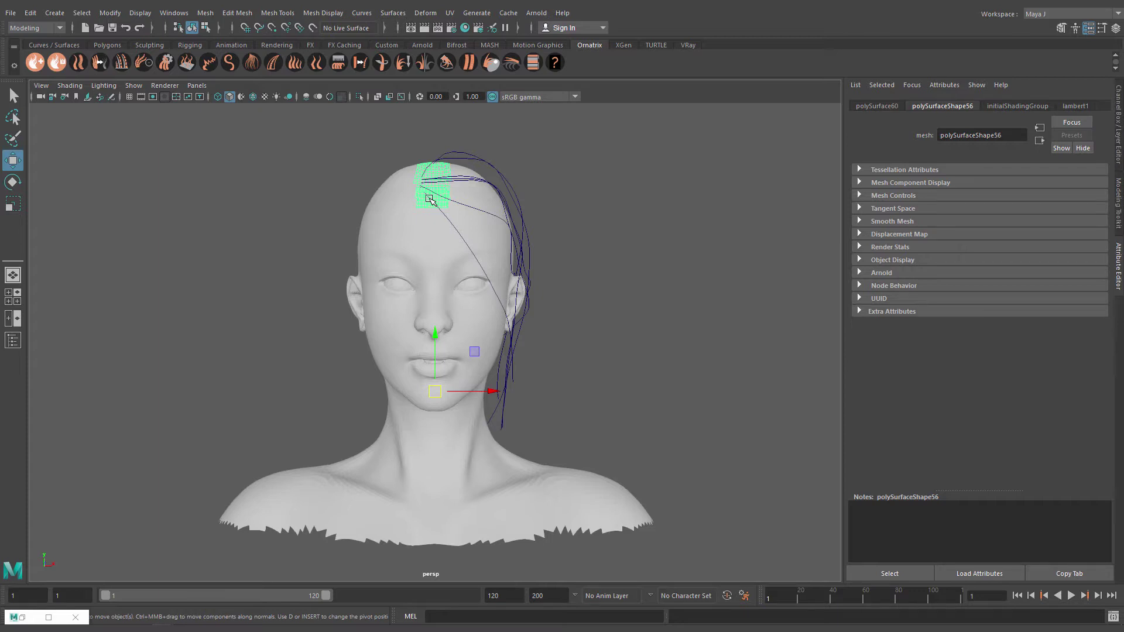
{"action": "key", "text": "q"}
{"action": "left_click", "coordinate": [661, 228]}
{"action": "key", "text": "ctrl+s"}
Re-check the head, jaw curve, scalp patch and outer hair curve in the Attribute Editor
{"action": "key", "text": "w"}
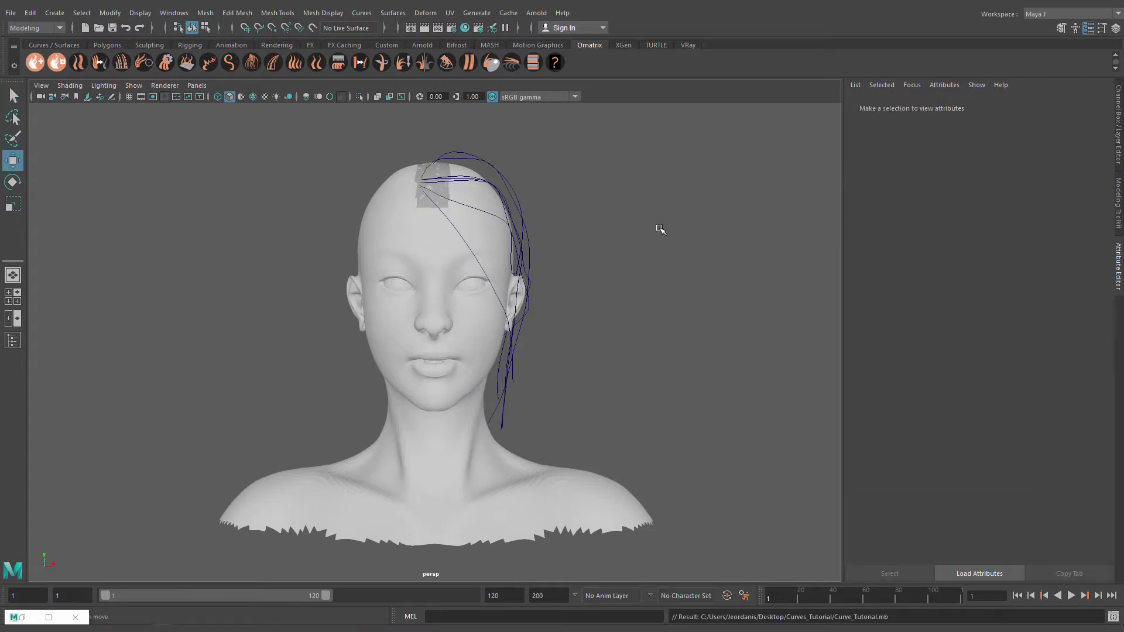
{"action": "left_click", "coordinate": [464, 408]}
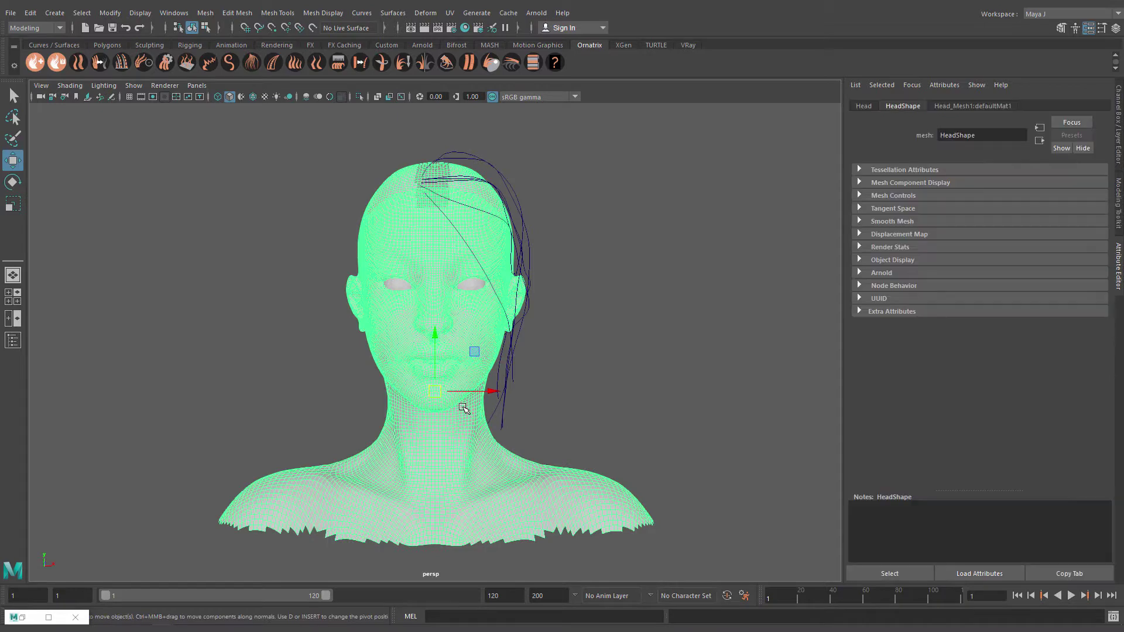
{"action": "left_click", "coordinate": [495, 379]}
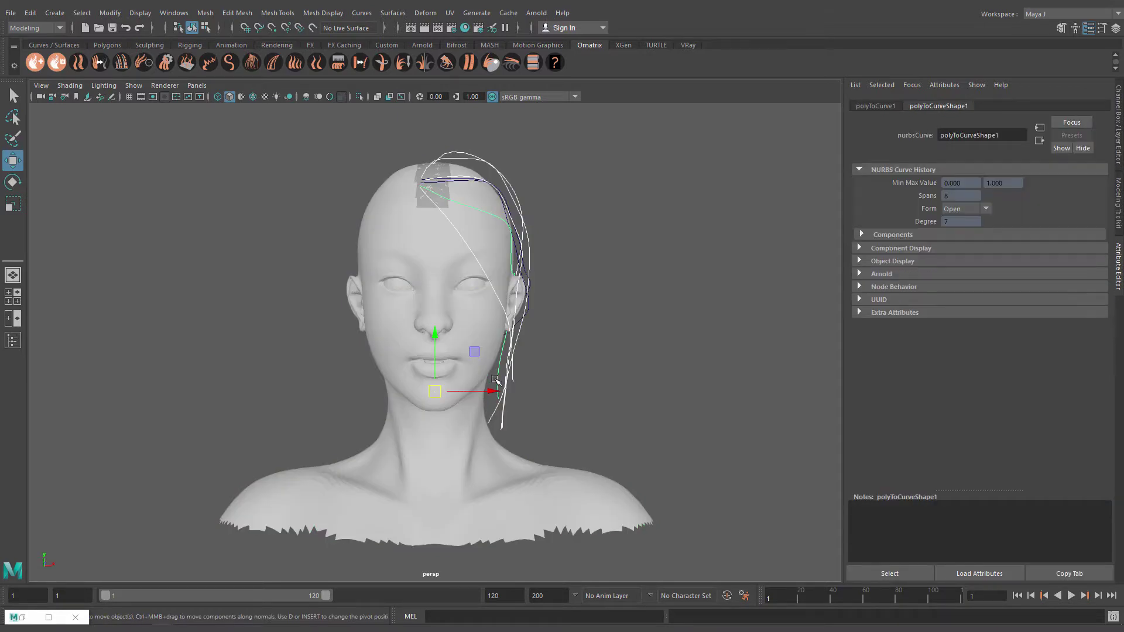
{"action": "left_click", "coordinate": [420, 204]}
{"action": "left_click", "coordinate": [424, 201]}
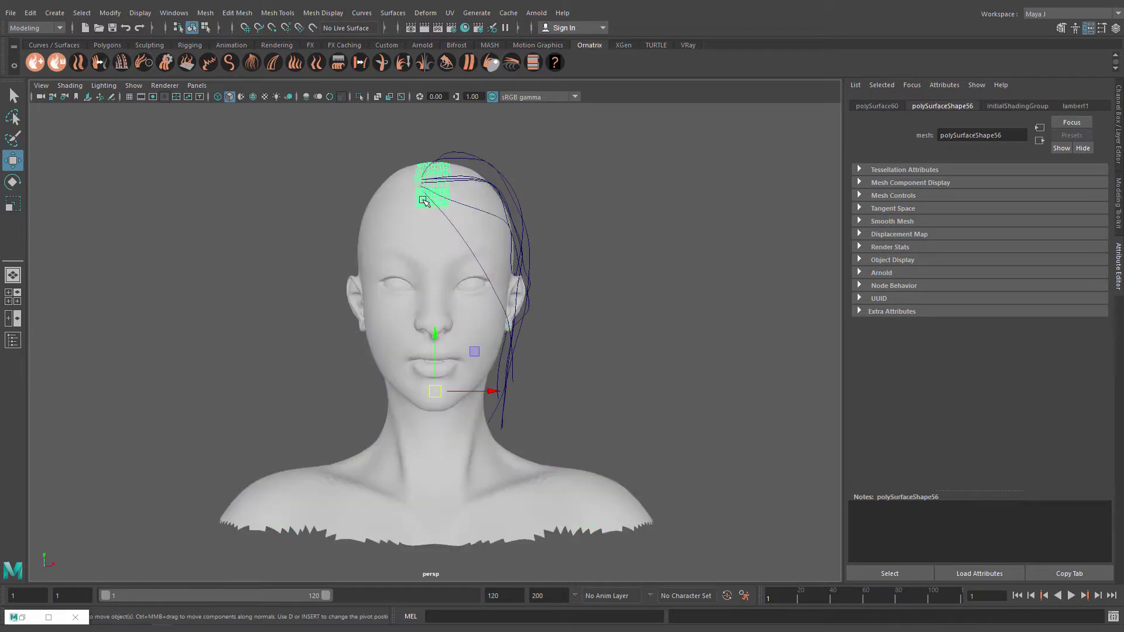
{"action": "left_click", "coordinate": [514, 198]}
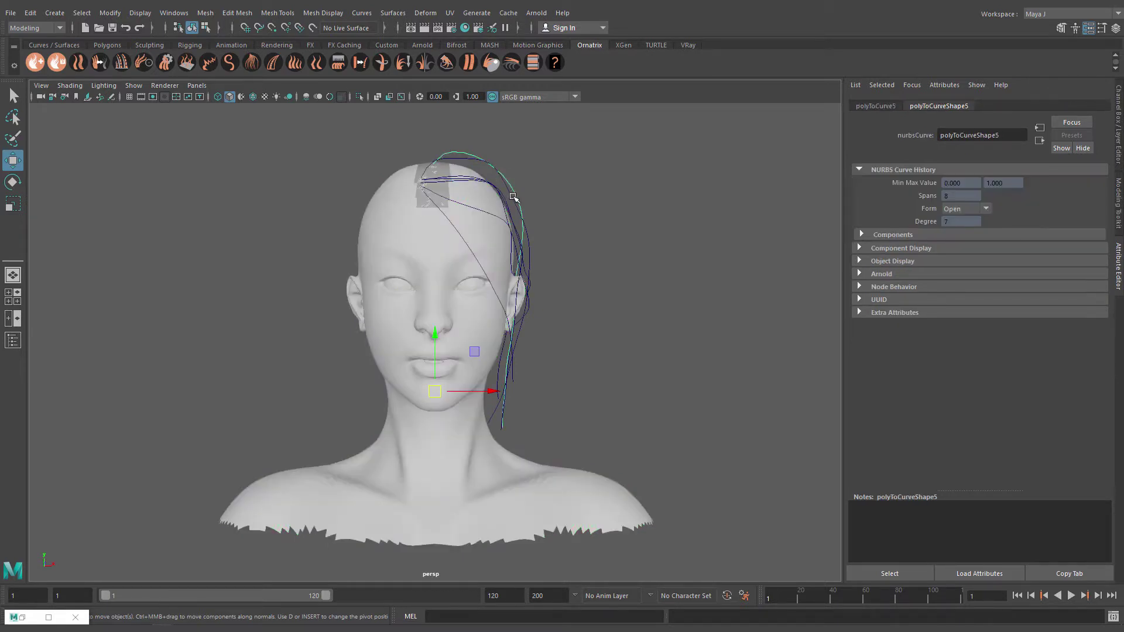
{"action": "left_click", "coordinate": [535, 192]}
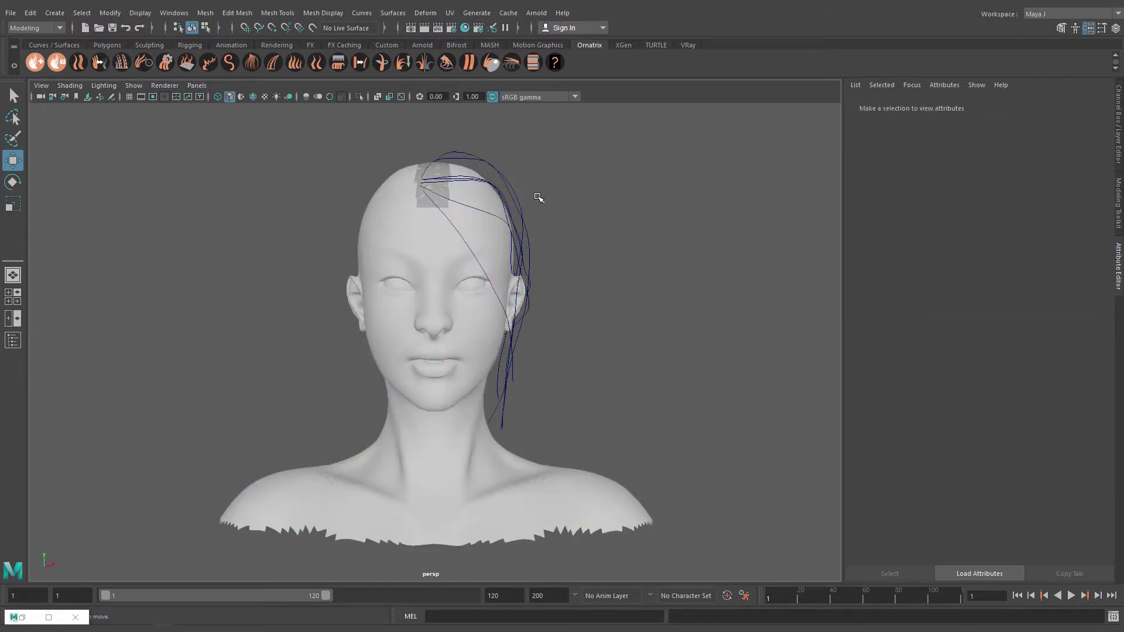
Orbit to a side profile and back, then select the polyToCurve hair curves
{"action": "mouse_move", "coordinate": [535, 243]}
{"action": "left_mouse_down", "text": "alt"}
{"action": "mouse_move", "coordinate": [521, 268]}
{"action": "mouse_move", "coordinate": [430, 269]}
{"action": "mouse_move", "coordinate": [439, 261]}
{"action": "left_mouse_up", "text": "alt"}
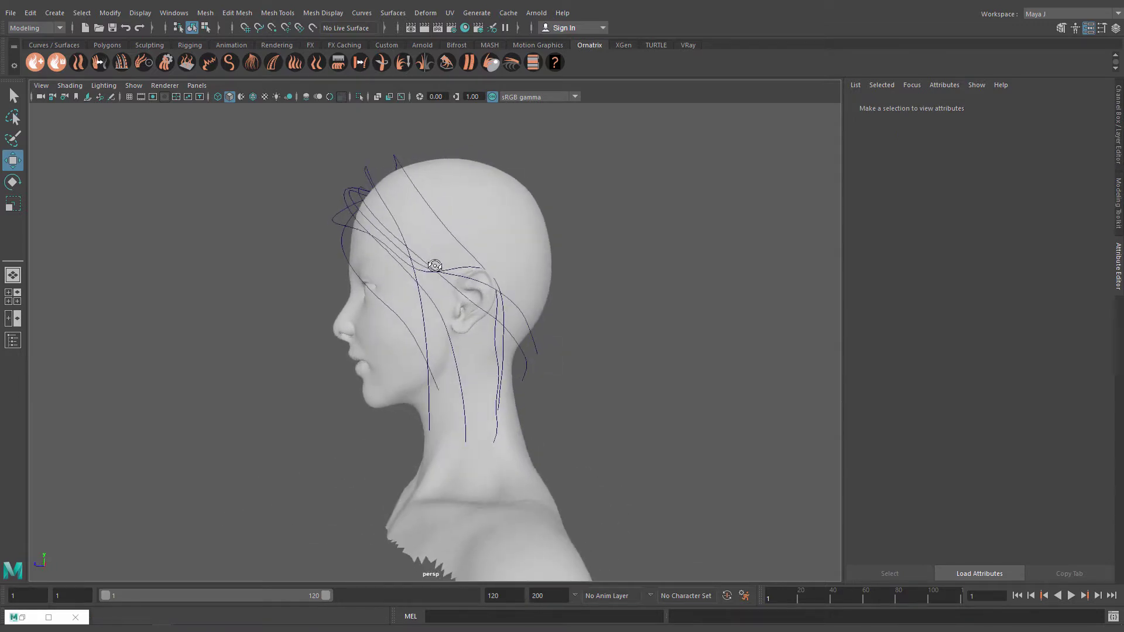
{"action": "left_click_drag", "start_coordinate": [647, 452], "coordinate": [392, 306]}
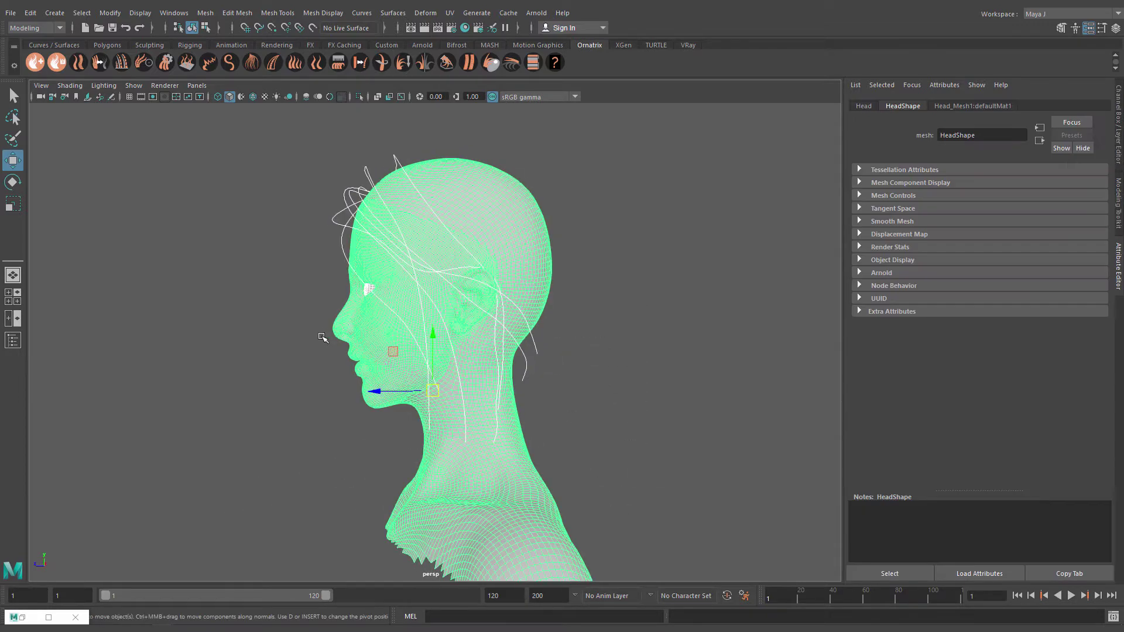
{"action": "left_click", "coordinate": [346, 352]}
{"action": "left_click_drag", "start_coordinate": [304, 331], "coordinate": [433, 330], "text": "alt"}
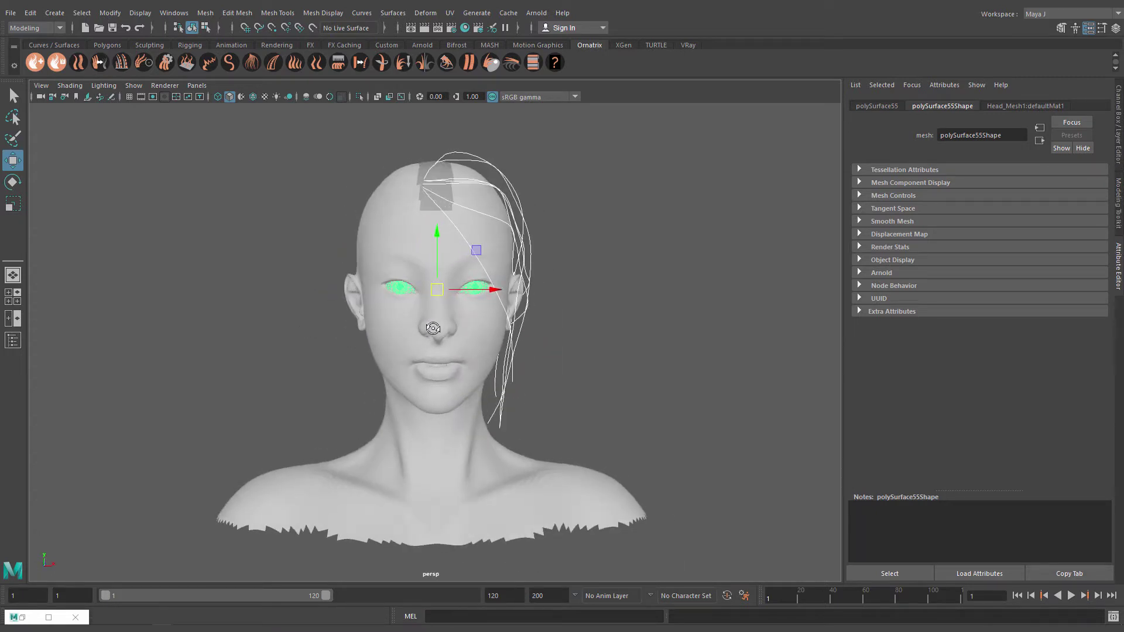
{"action": "left_click", "coordinate": [407, 294]}
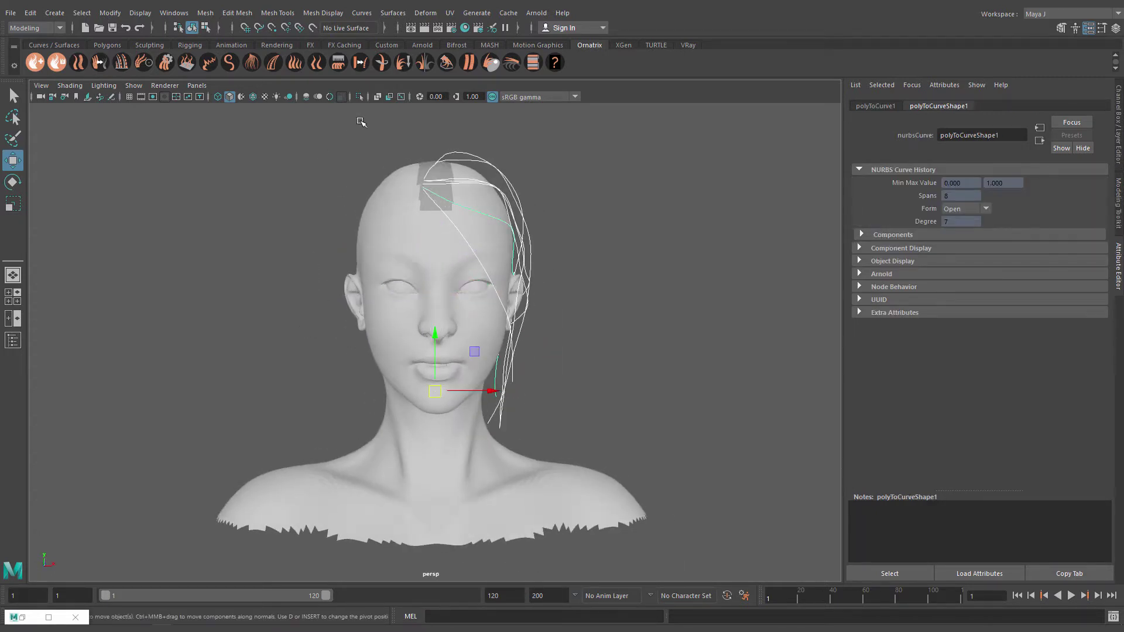
Create a Hair From Curves groom from the selected curves, with the Operators Stack shown
{"action": "left_click", "coordinate": [532, 63]}
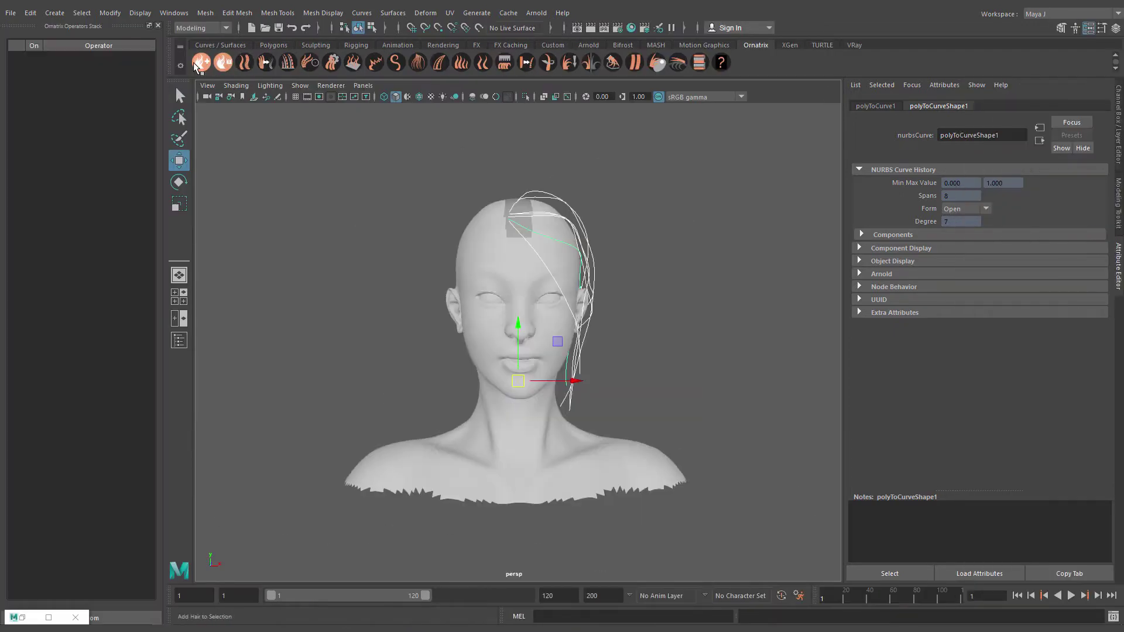
{"action": "left_click", "coordinate": [195, 66]}
{"action": "left_click", "coordinate": [492, 254]}
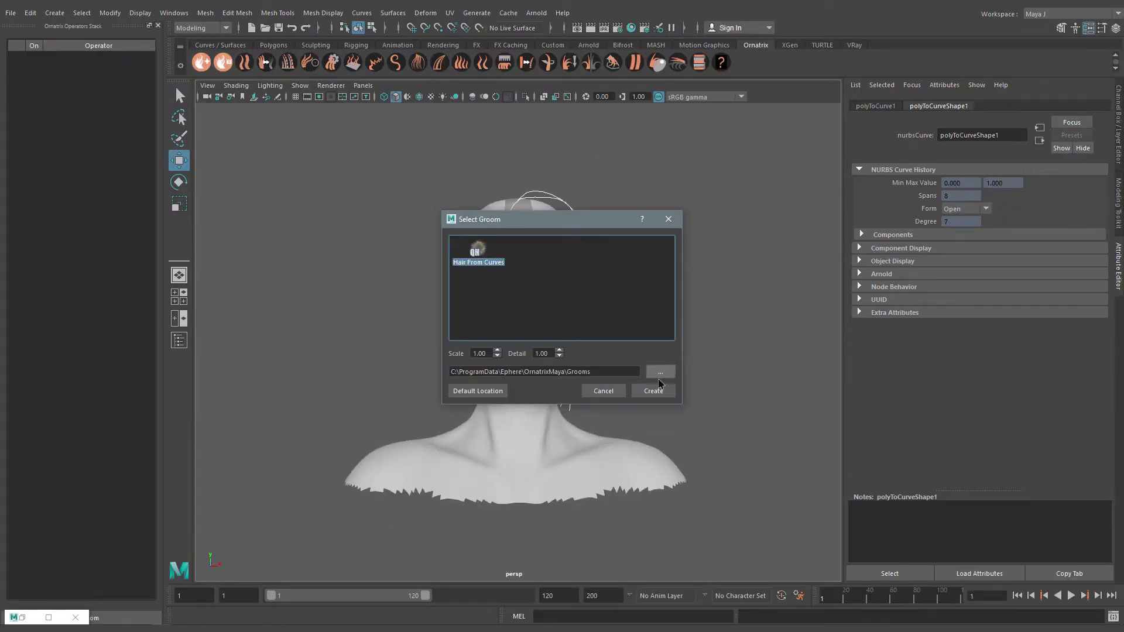
{"action": "left_click", "coordinate": [665, 398]}
{"action": "right_click_drag", "start_coordinate": [574, 226], "coordinate": [728, 275], "text": "alt"}
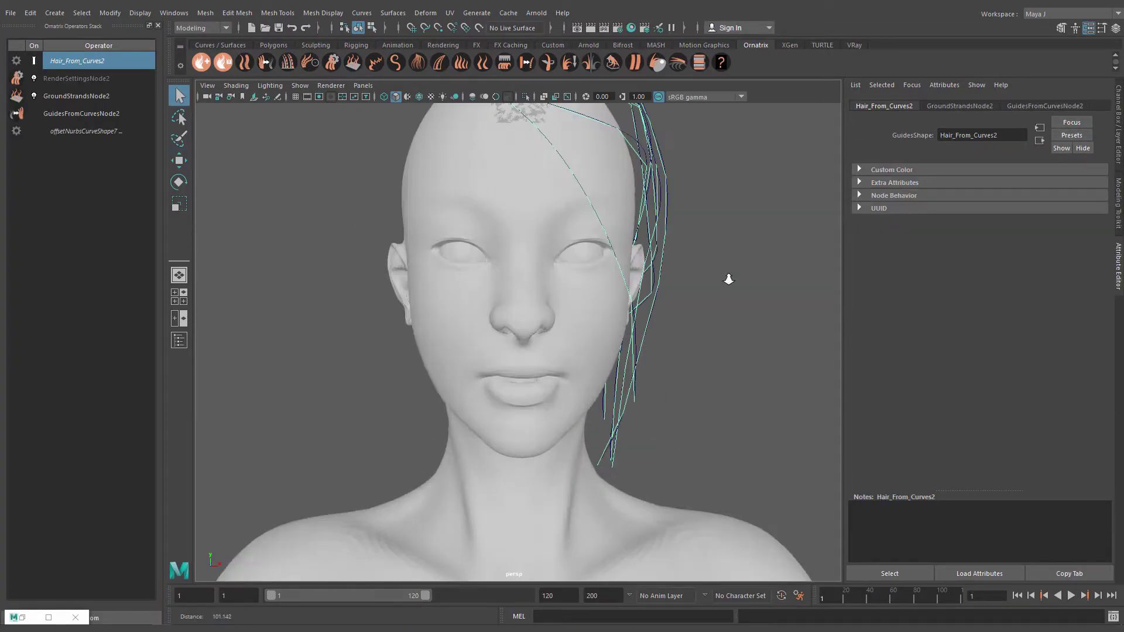
{"action": "mouse_move", "coordinate": [727, 276]}
{"action": "left_mouse_down", "text": "alt"}
{"action": "mouse_move", "coordinate": [603, 394]}
{"action": "mouse_move", "coordinate": [570, 309]}
{"action": "left_mouse_up", "text": "alt"}
{"action": "right_click_drag", "start_coordinate": [570, 309], "coordinate": [506, 240], "text": "alt"}
{"action": "mouse_move", "coordinate": [507, 240]}
{"action": "left_mouse_down", "text": "alt"}
{"action": "mouse_move", "coordinate": [560, 261]}
{"action": "mouse_move", "coordinate": [523, 256]}
{"action": "mouse_move", "coordinate": [540, 251]}
{"action": "mouse_move", "coordinate": [537, 209]}
{"action": "mouse_move", "coordinate": [560, 223]}
{"action": "mouse_move", "coordinate": [564, 254]}
{"action": "mouse_move", "coordinate": [578, 236]}
{"action": "mouse_move", "coordinate": [551, 239]}
{"action": "left_mouse_up", "text": "alt"}
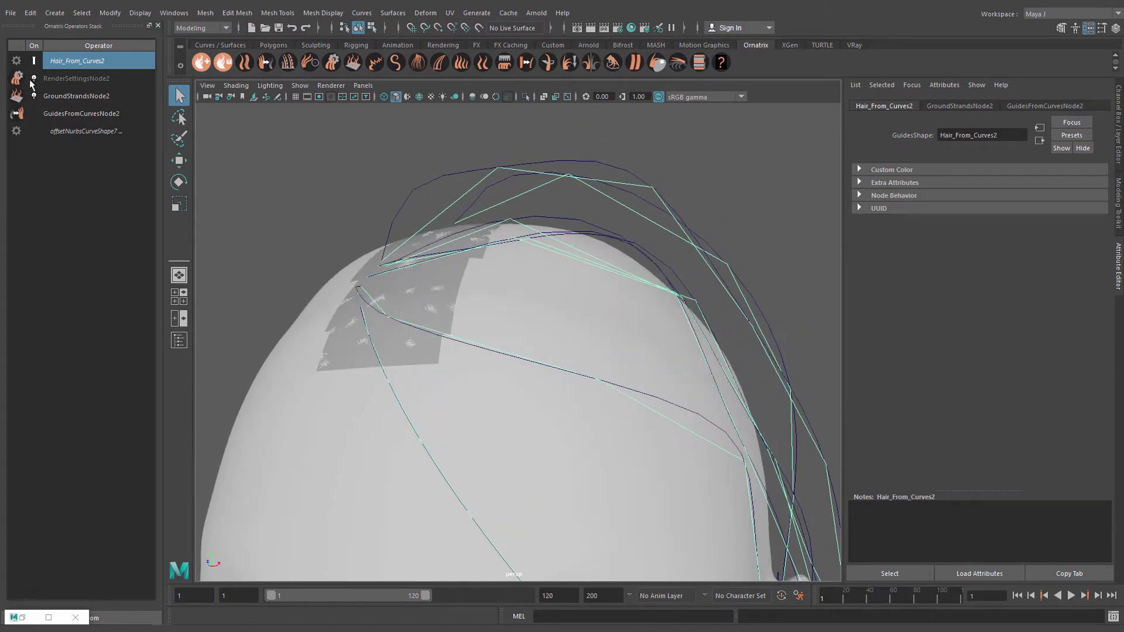
Set the guides-from-curves Point Count to 100
{"action": "left_click", "coordinate": [67, 117]}
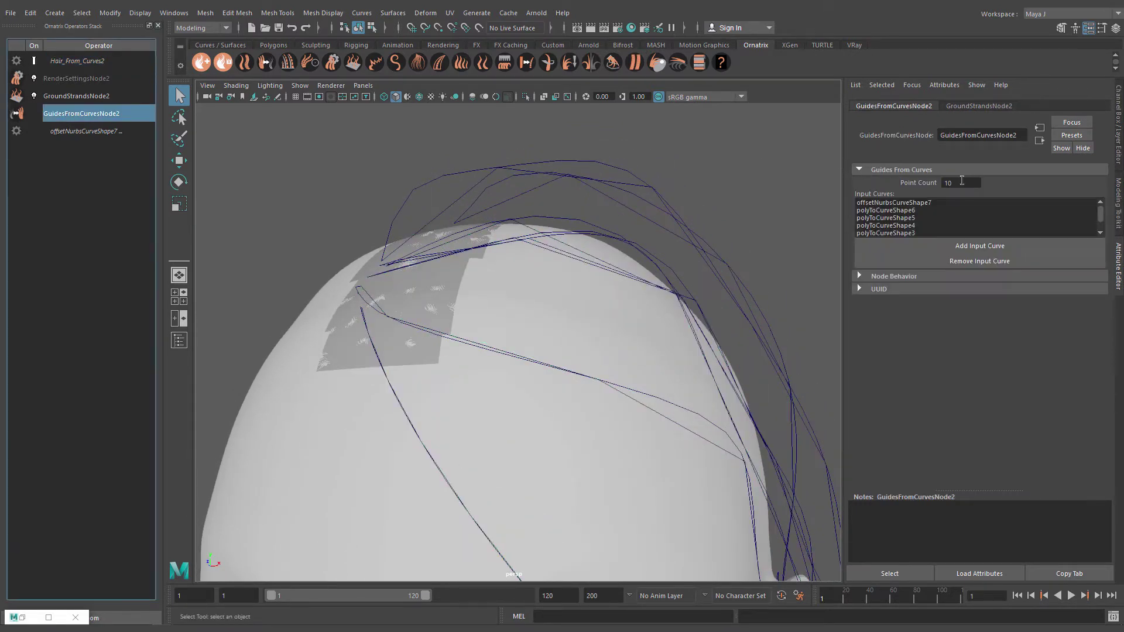
{"action": "mouse_move", "coordinate": [958, 182]}
{"action": "left_mouse_down", "text": "ctrl"}
{"action": "mouse_move", "coordinate": [1042, 195]}
{"action": "mouse_move", "coordinate": [928, 184]}
{"action": "left_mouse_up", "text": "ctrl"}
{"action": "type", "text": "20"}
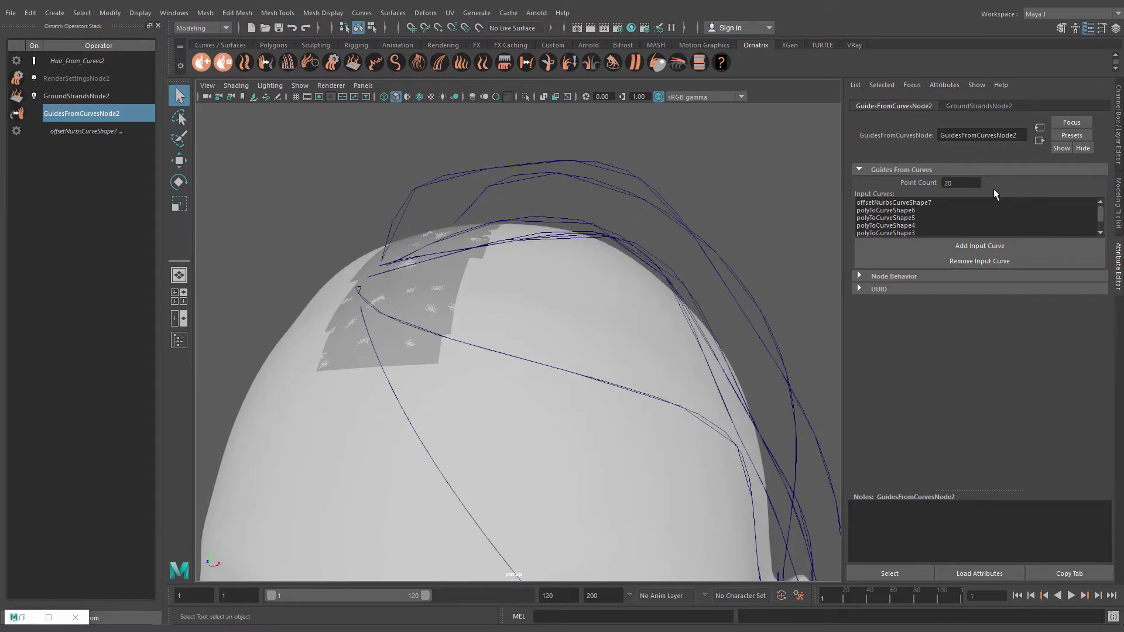
{"action": "type", "text": "100"}
{"action": "key", "text": "Return"}
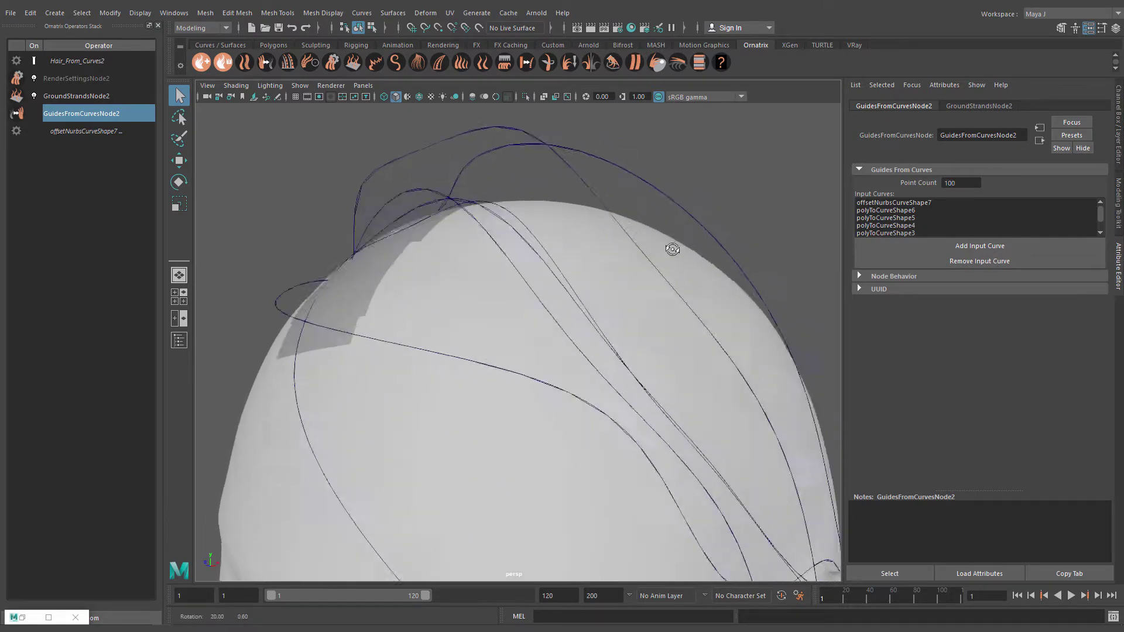
Remove offsetNurbsCurveShape7, polyToCurveShape6 and polyToCurveShape5 from the input curves
{"action": "left_click", "coordinate": [912, 204]}
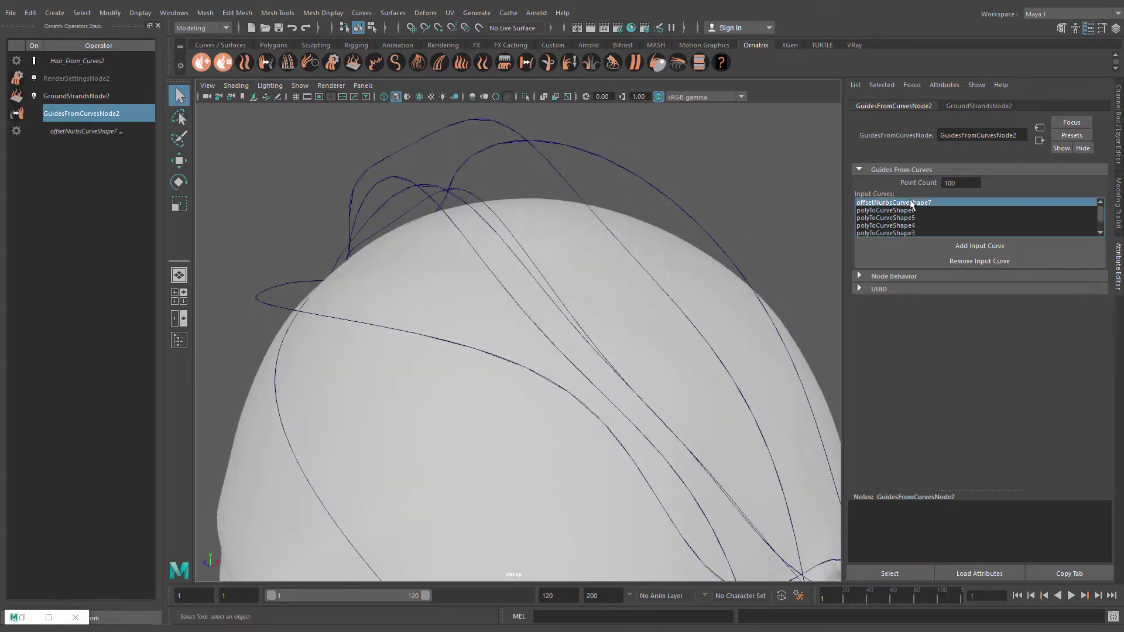
{"action": "left_click", "coordinate": [927, 263]}
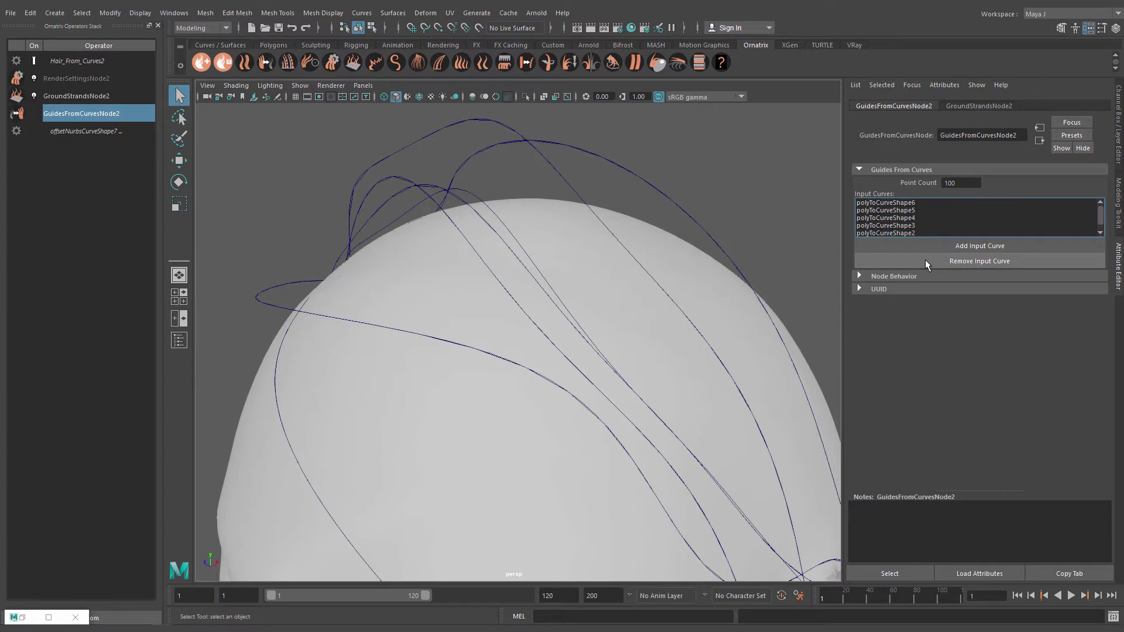
{"action": "left_click", "coordinate": [911, 204]}
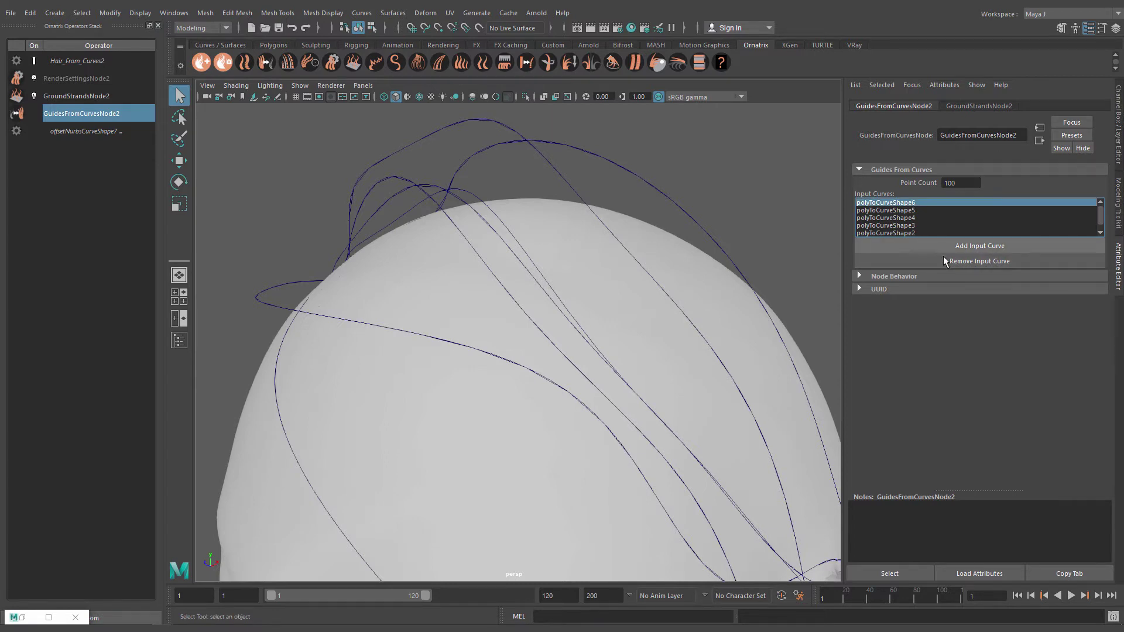
{"action": "left_click", "coordinate": [944, 263]}
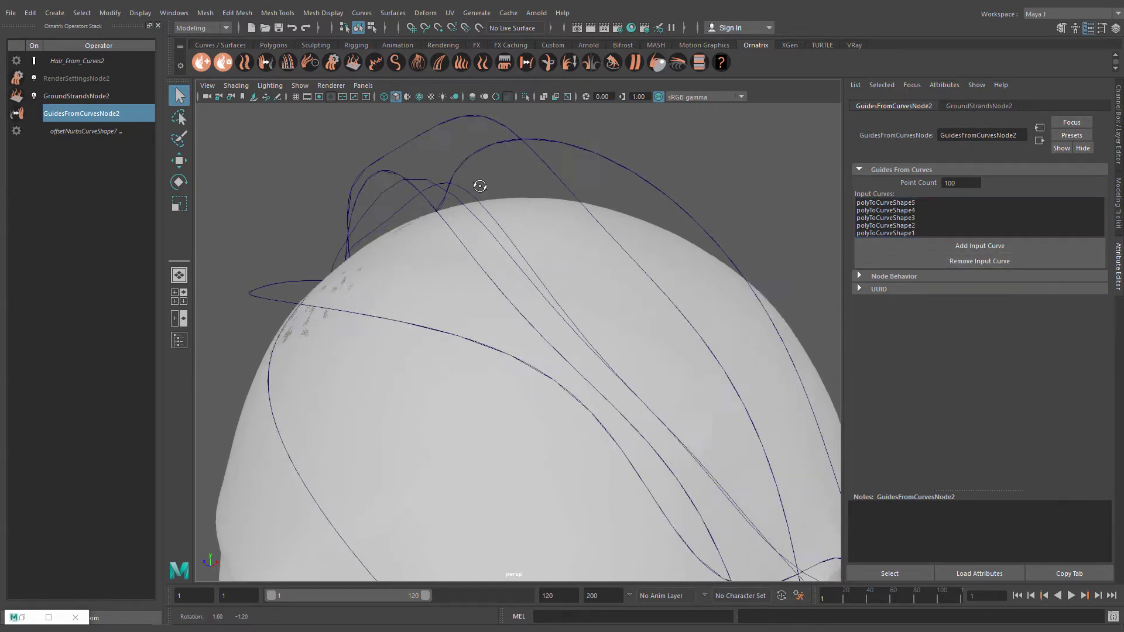
{"action": "left_click_drag", "start_coordinate": [476, 183], "coordinate": [470, 186], "text": "alt"}
{"action": "left_click", "coordinate": [896, 203]}
{"action": "left_click", "coordinate": [956, 263]}
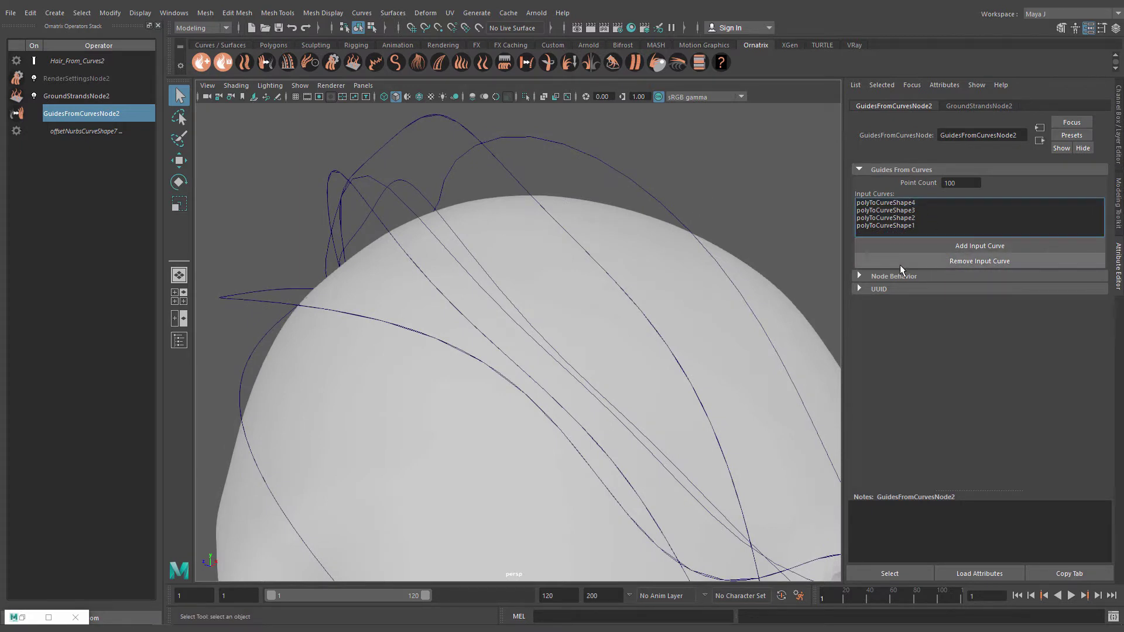
Add polyToCurveShape6 and one more curve as input curves
{"action": "left_click", "coordinate": [876, 248]}
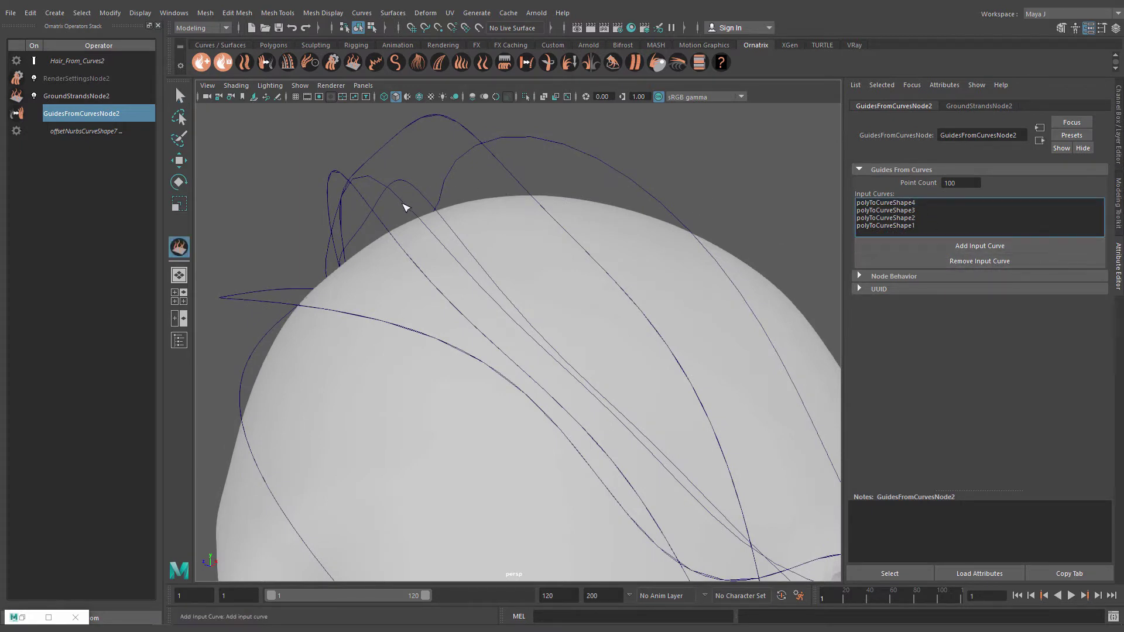
{"action": "left_click", "coordinate": [404, 206]}
{"action": "left_click", "coordinate": [902, 246]}
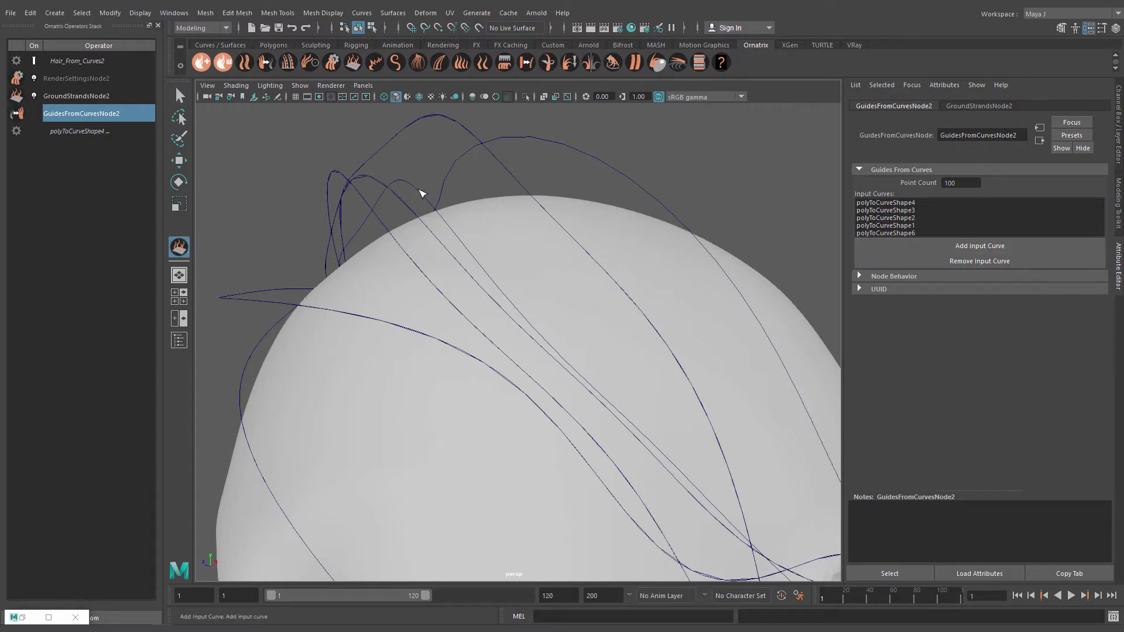
{"action": "left_click", "coordinate": [422, 194]}
{"action": "left_click", "coordinate": [921, 246]}
{"action": "key", "text": "q"}
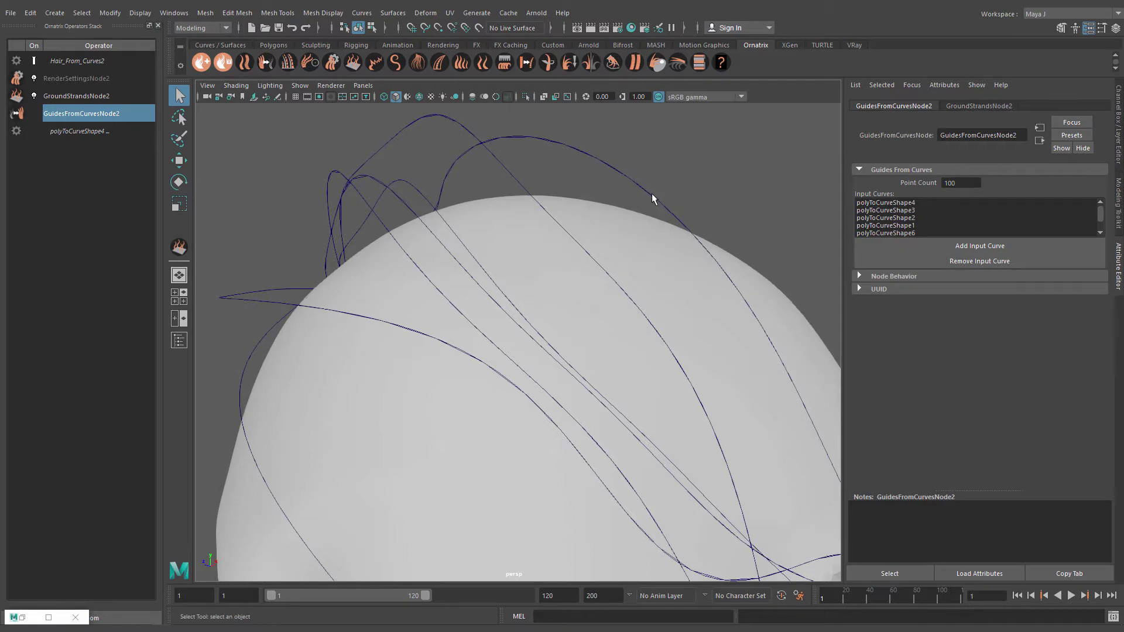
{"action": "scroll", "coordinate": [654, 200], "scroll_direction": "down", "scroll_amount": 3}
{"action": "left_click_drag", "start_coordinate": [552, 163], "coordinate": [513, 156], "text": "alt"}
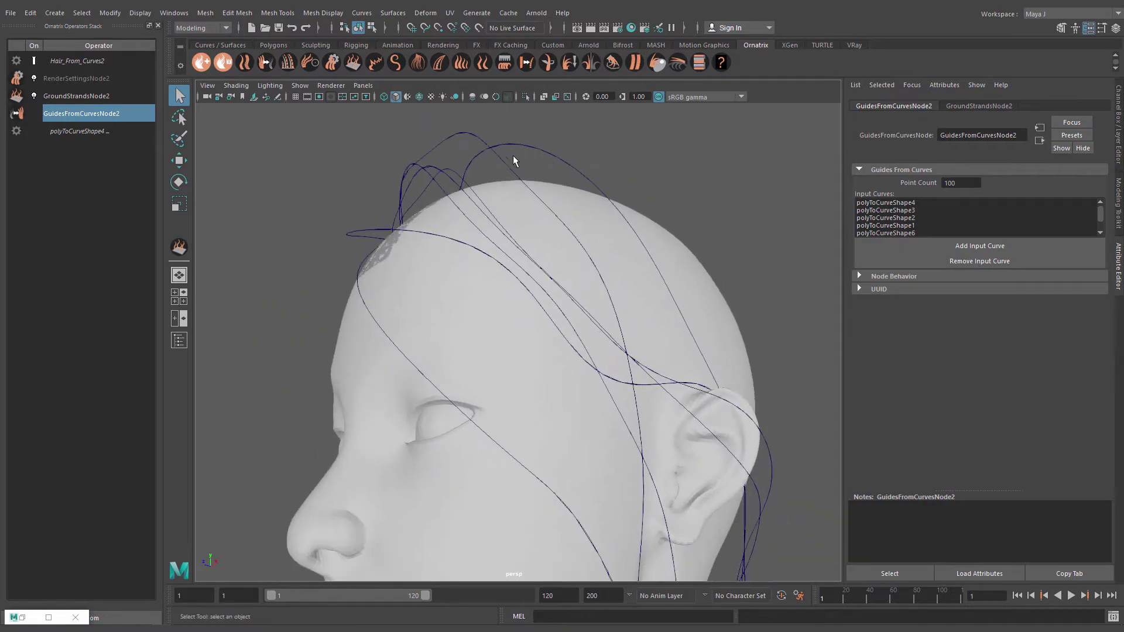
Hide the head and eyeballs with Ctrl+H, then select the guide curves and GroundStrandsNode2
{"action": "left_click", "coordinate": [419, 317]}
{"action": "key", "text": "ctrl+h"}
{"action": "mouse_move", "coordinate": [402, 287]}
{"action": "left_mouse_down", "text": "alt"}
{"action": "mouse_move", "coordinate": [407, 250]}
{"action": "mouse_move", "coordinate": [373, 395]}
{"action": "left_mouse_up", "text": "alt"}
{"action": "left_click", "coordinate": [436, 459]}
{"action": "key", "text": "ctrl+h"}
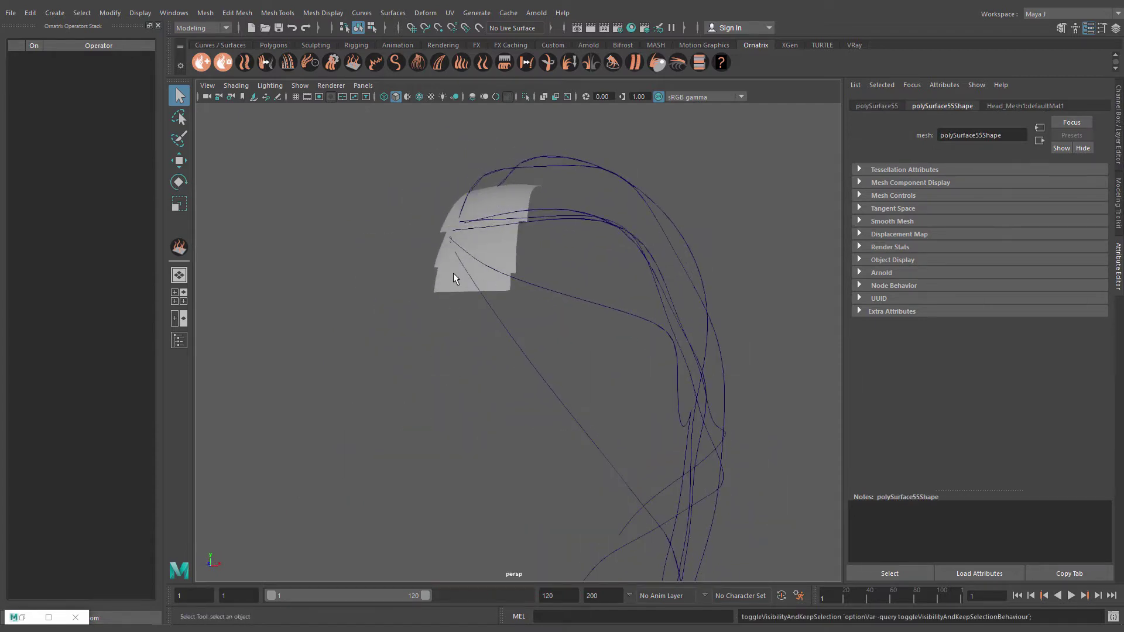
{"action": "left_click_drag", "start_coordinate": [455, 279], "coordinate": [469, 330], "text": "alt"}
{"action": "mouse_move", "coordinate": [469, 330]}
{"action": "right_mouse_down", "text": "alt"}
{"action": "mouse_move", "coordinate": [567, 345]}
{"action": "mouse_move", "coordinate": [545, 328]}
{"action": "right_mouse_up", "text": "alt"}
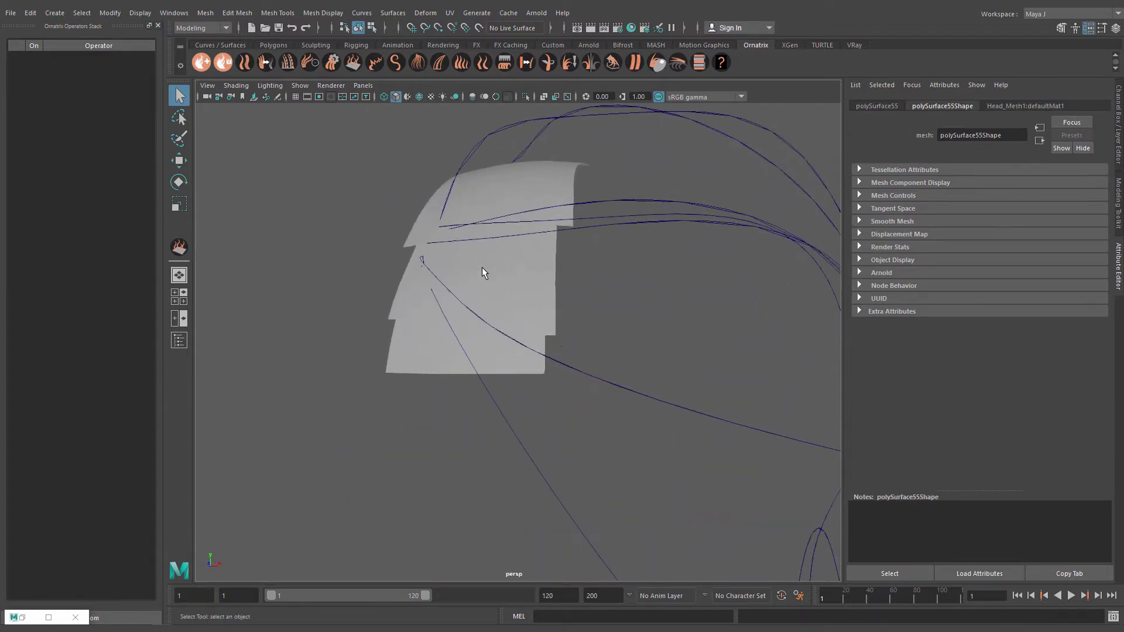
{"action": "left_click_drag", "start_coordinate": [697, 189], "coordinate": [723, 232]}
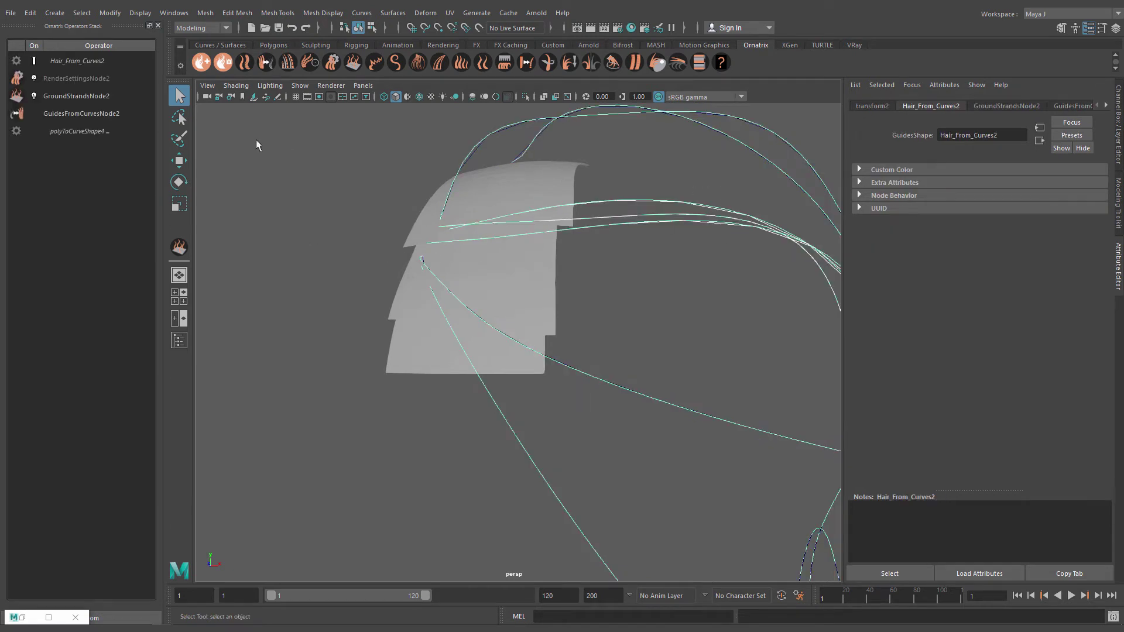
{"action": "left_click", "coordinate": [97, 98]}
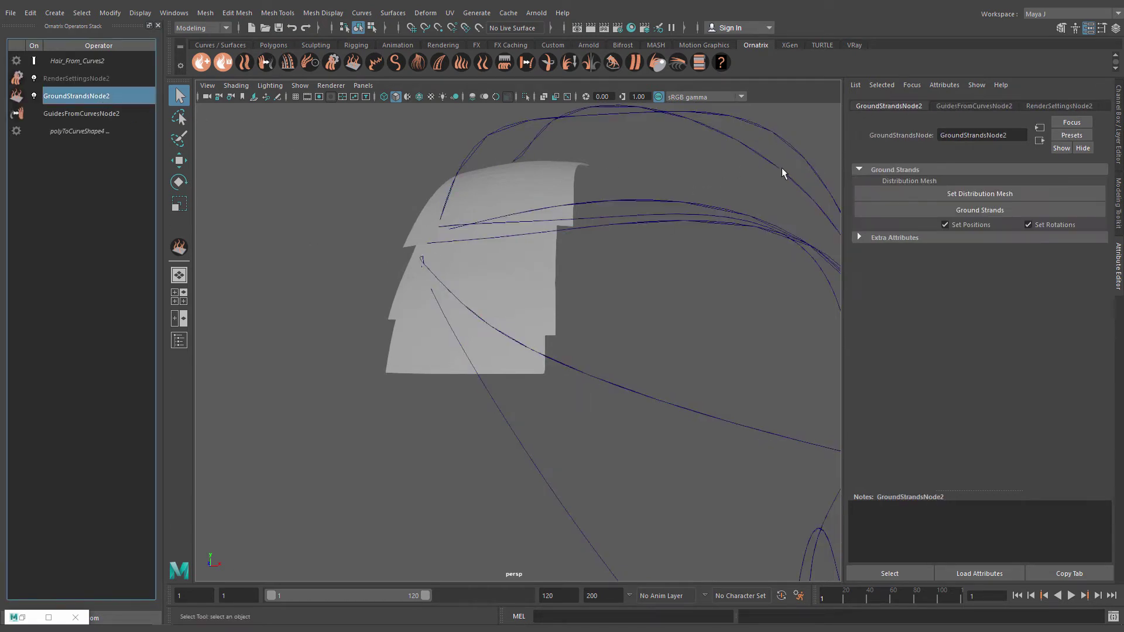
Make the hair card the distribution mesh and re-ground the guide strands onto it
{"action": "left_click", "coordinate": [926, 191]}
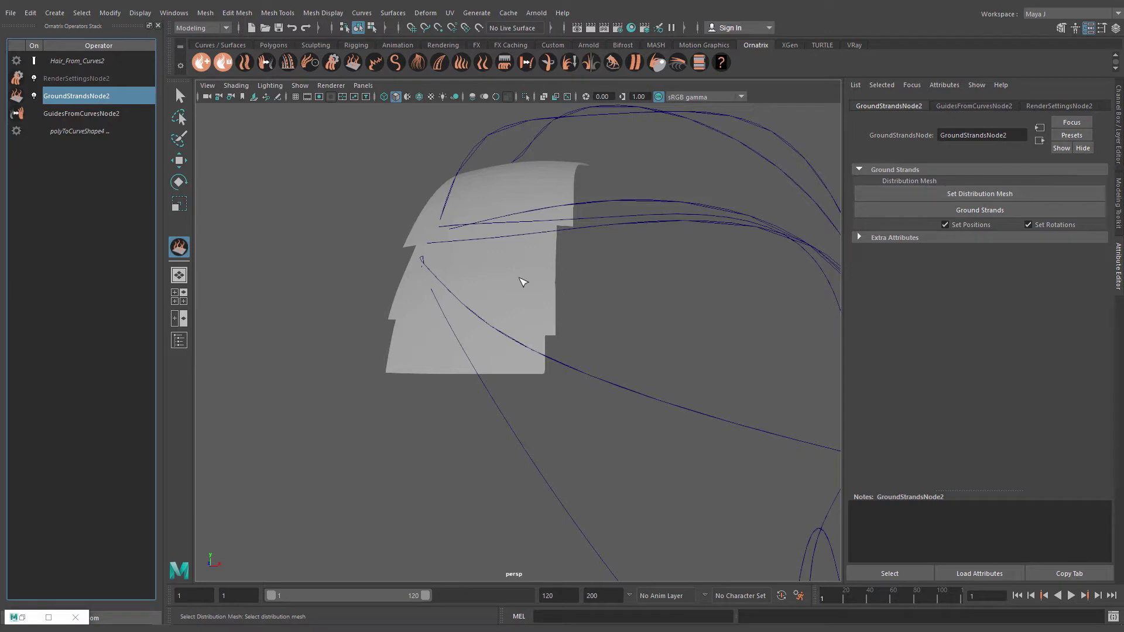
{"action": "left_click", "coordinate": [523, 282]}
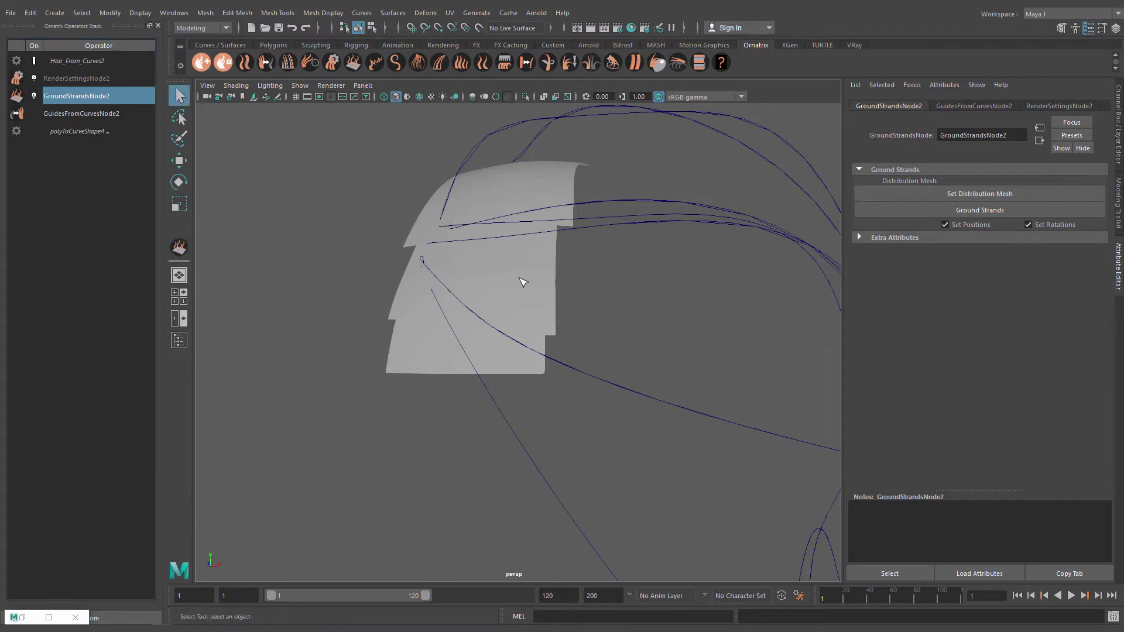
{"action": "left_click", "coordinate": [909, 208]}
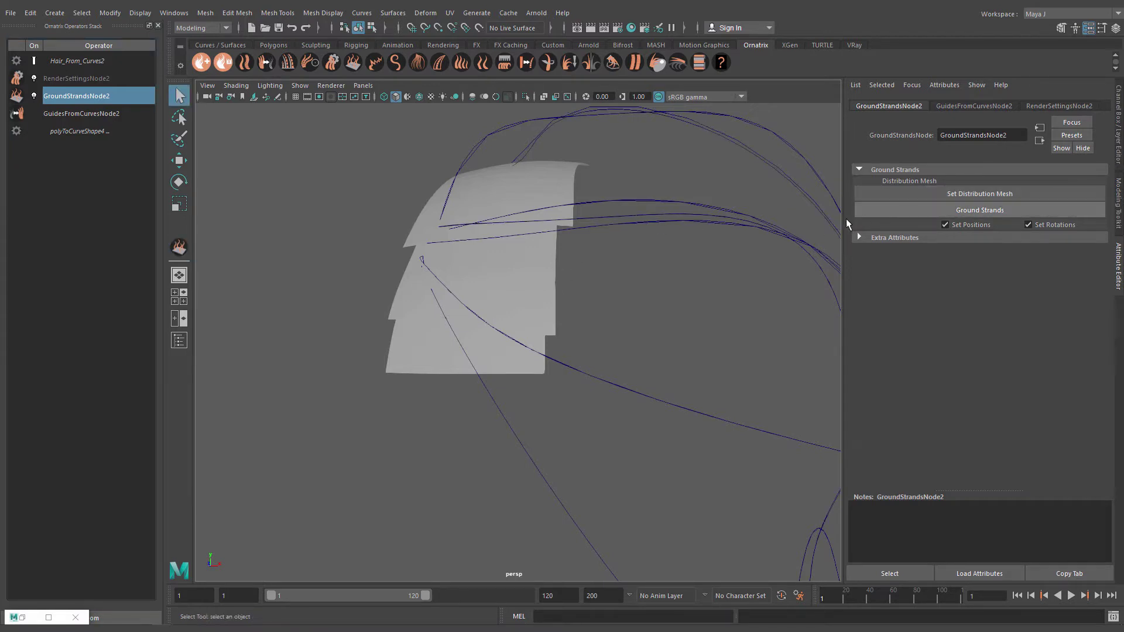
{"action": "mouse_move", "coordinate": [661, 257]}
{"action": "left_mouse_down", "text": "alt"}
{"action": "mouse_move", "coordinate": [575, 281]}
{"action": "mouse_move", "coordinate": [503, 246]}
{"action": "left_mouse_up", "text": "alt"}
{"action": "mouse_move", "coordinate": [503, 246]}
{"action": "middle_mouse_down", "text": "alt"}
{"action": "mouse_move", "coordinate": [538, 272]}
{"action": "mouse_move", "coordinate": [534, 259]}
{"action": "middle_mouse_up", "text": "alt"}
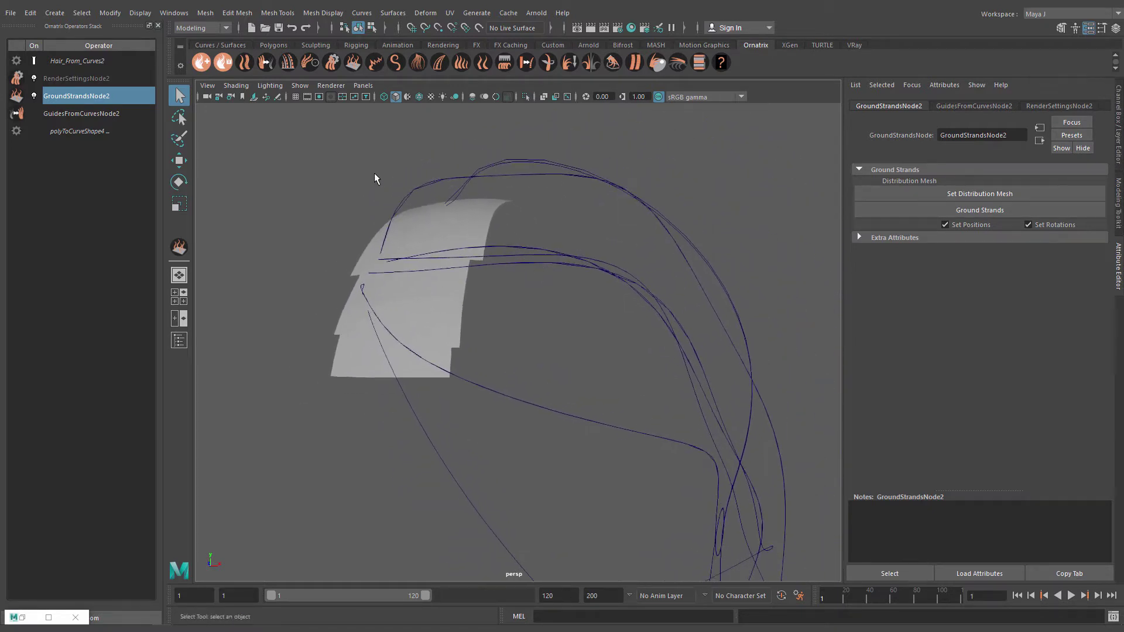
{"action": "scroll", "coordinate": [353, 189], "scroll_direction": "down", "scroll_amount": 5}
{"action": "left_click_drag", "start_coordinate": [544, 338], "coordinate": [549, 330], "text": "alt"}
{"action": "middle_click_drag", "start_coordinate": [550, 330], "coordinate": [538, 281], "text": "alt"}
{"action": "left_click_drag", "start_coordinate": [538, 281], "coordinate": [560, 324], "text": "alt"}
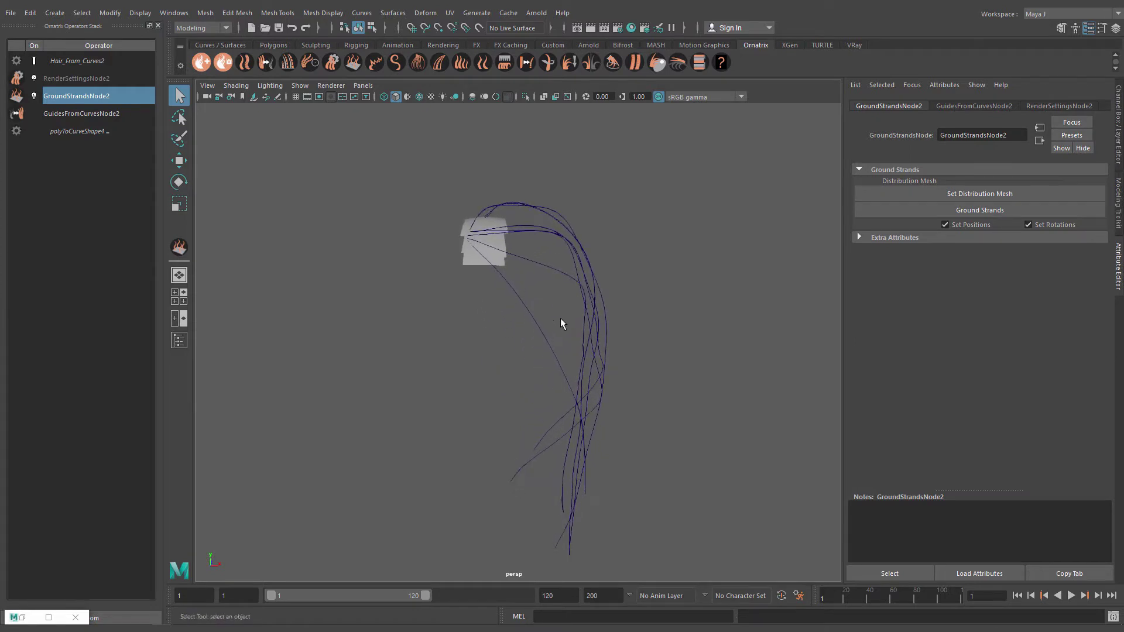
Add a Hair From Guides operator with a Viewport Count of 100
{"action": "left_click", "coordinate": [282, 67]}
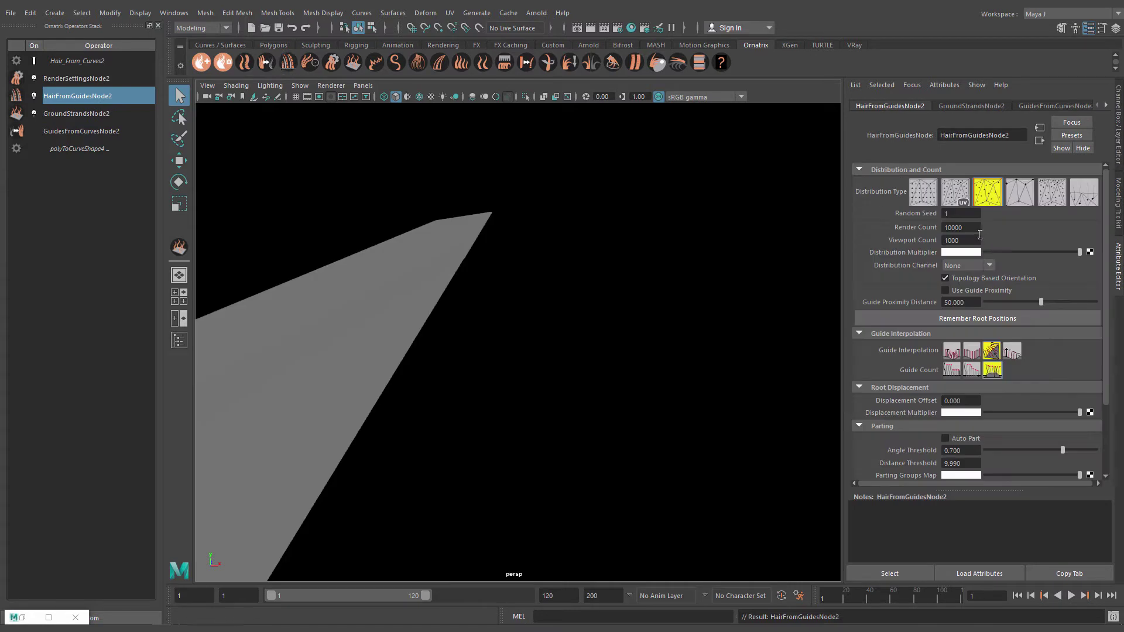
{"action": "left_click_drag", "start_coordinate": [937, 240], "coordinate": [930, 240]}
{"action": "type", "text": "1"}
{"action": "key", "text": "Return"}
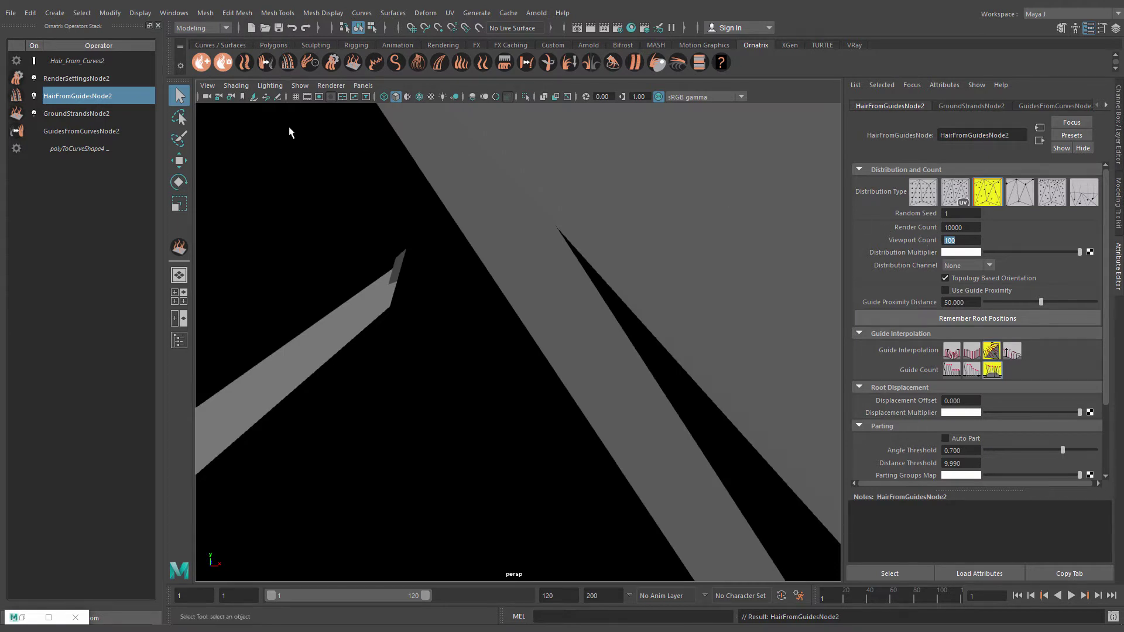
Set the render Radius to 0.005 and taper the Radius Ramp
{"action": "left_click", "coordinate": [82, 78]}
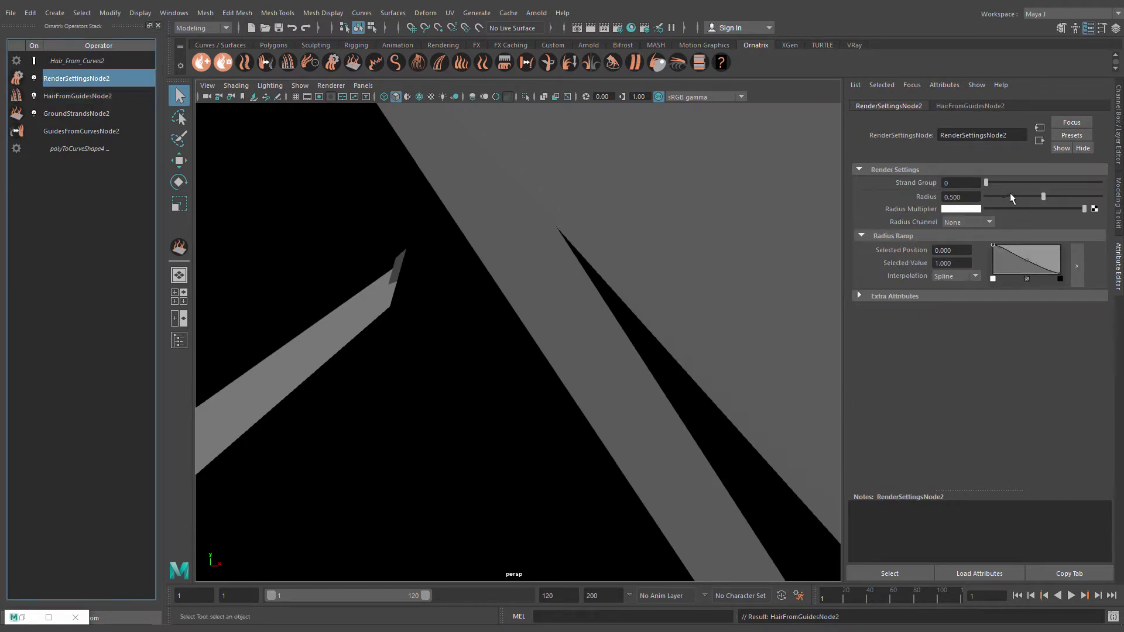
{"action": "left_click_drag", "start_coordinate": [1011, 197], "coordinate": [992, 196]}
{"action": "double_click", "coordinate": [952, 196]}
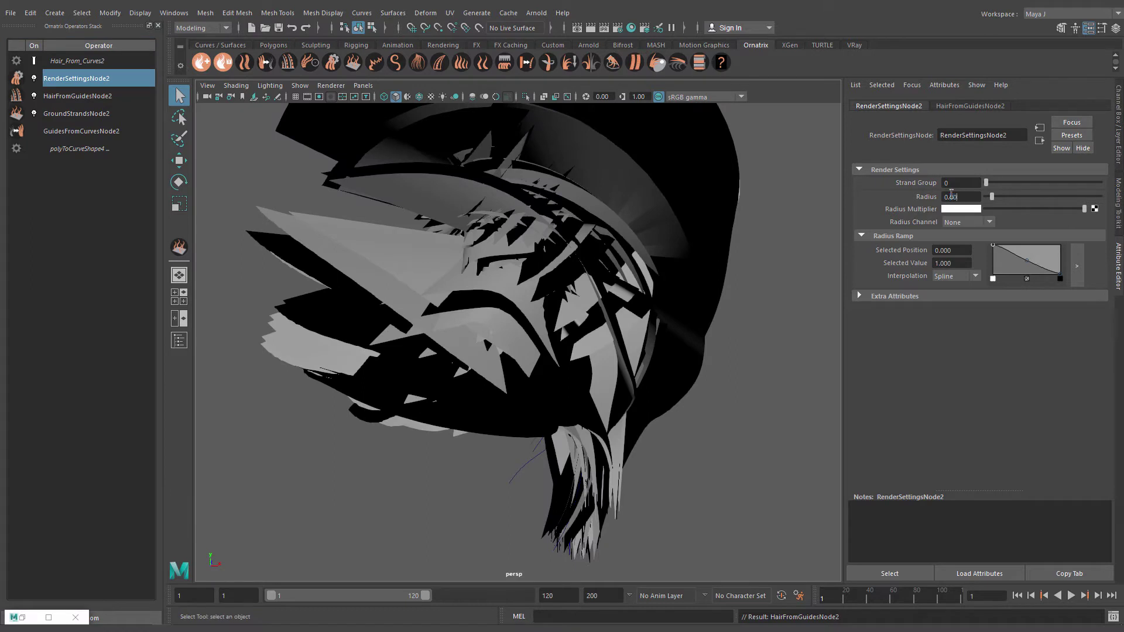
{"action": "type", "text": "5"}
{"action": "key", "text": "Return"}
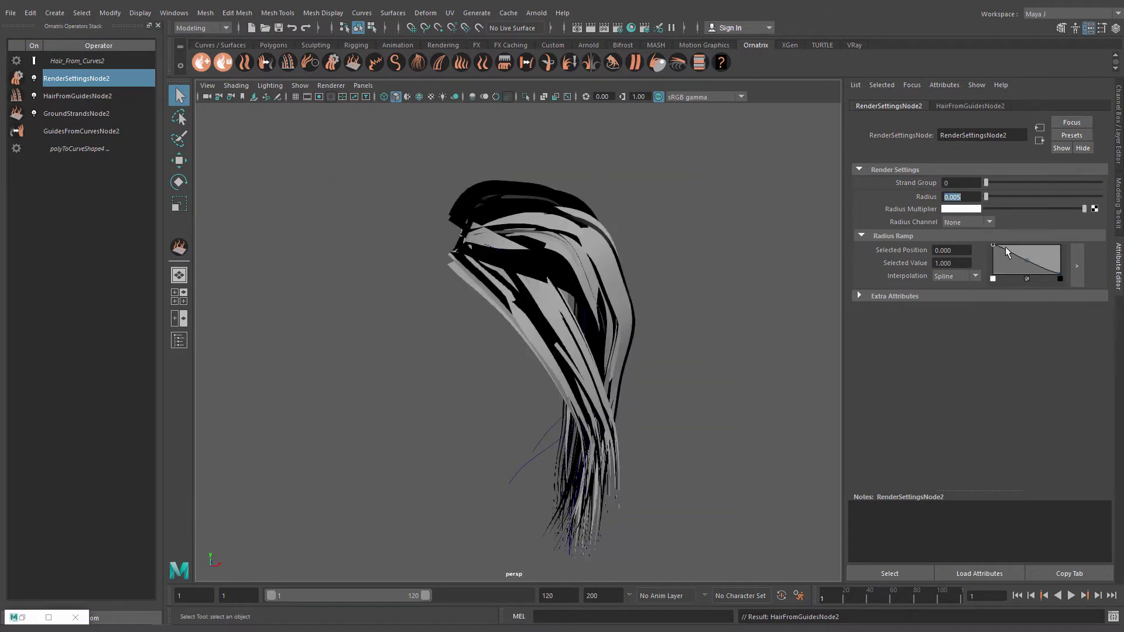
{"action": "left_click", "coordinate": [1025, 278]}
{"action": "left_click_drag", "start_coordinate": [995, 244], "coordinate": [995, 275]}
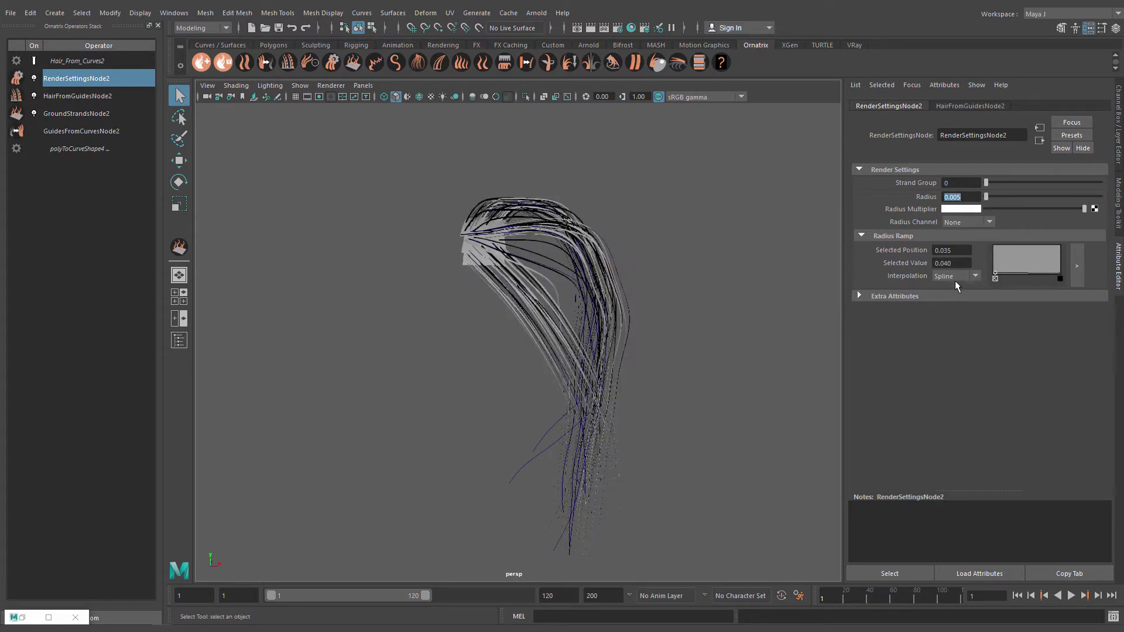
{"action": "left_click_drag", "start_coordinate": [662, 326], "coordinate": [603, 330], "text": "alt"}
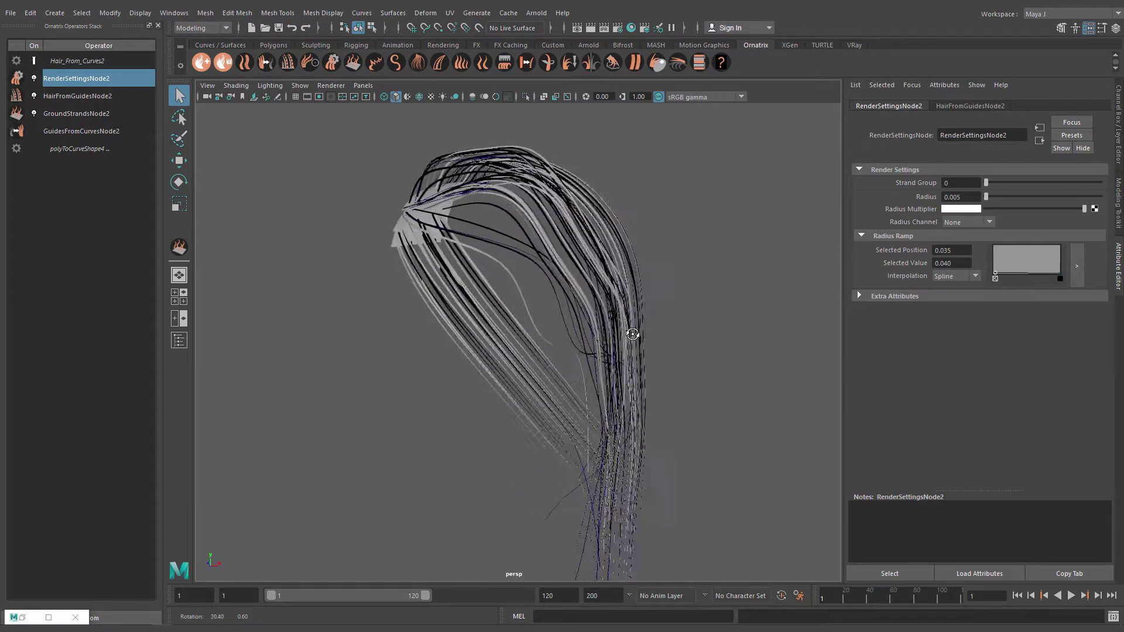
{"action": "left_click", "coordinate": [71, 99]}
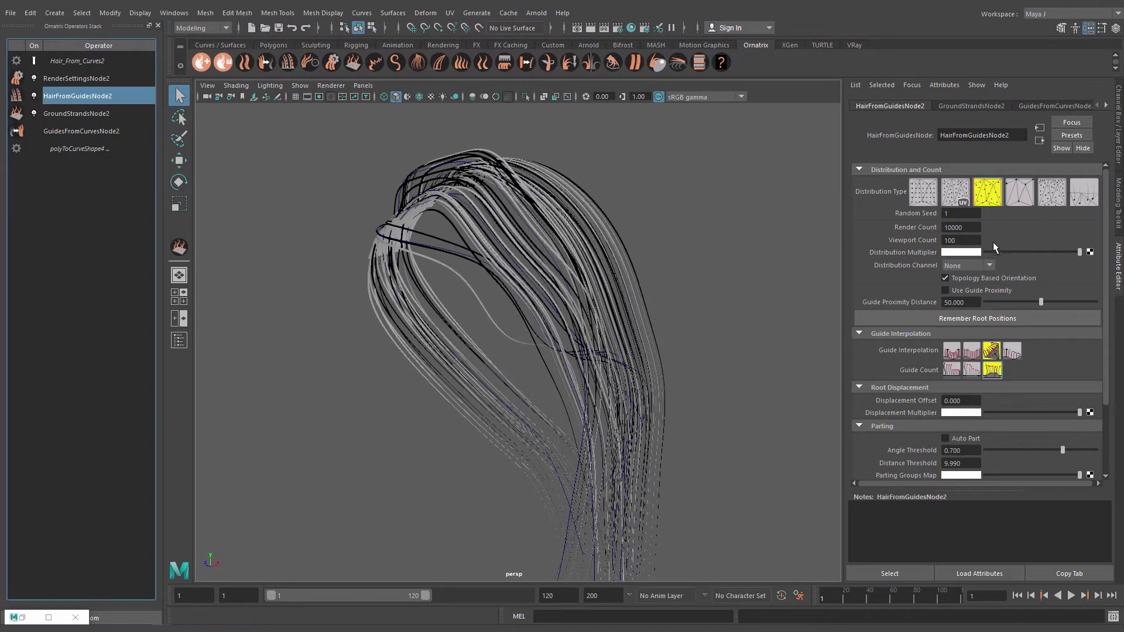
Switch the HairFromGuidesNode2 Distribution Type to Random Face Distribution
{"action": "left_click", "coordinate": [1086, 198]}
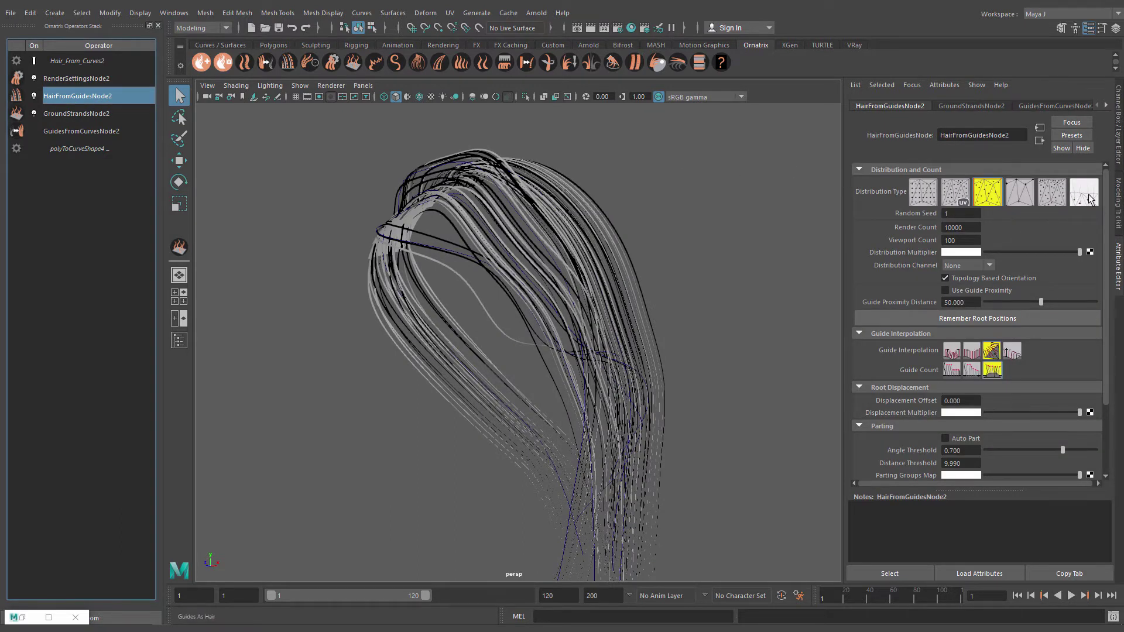
{"action": "left_click", "coordinate": [1053, 192]}
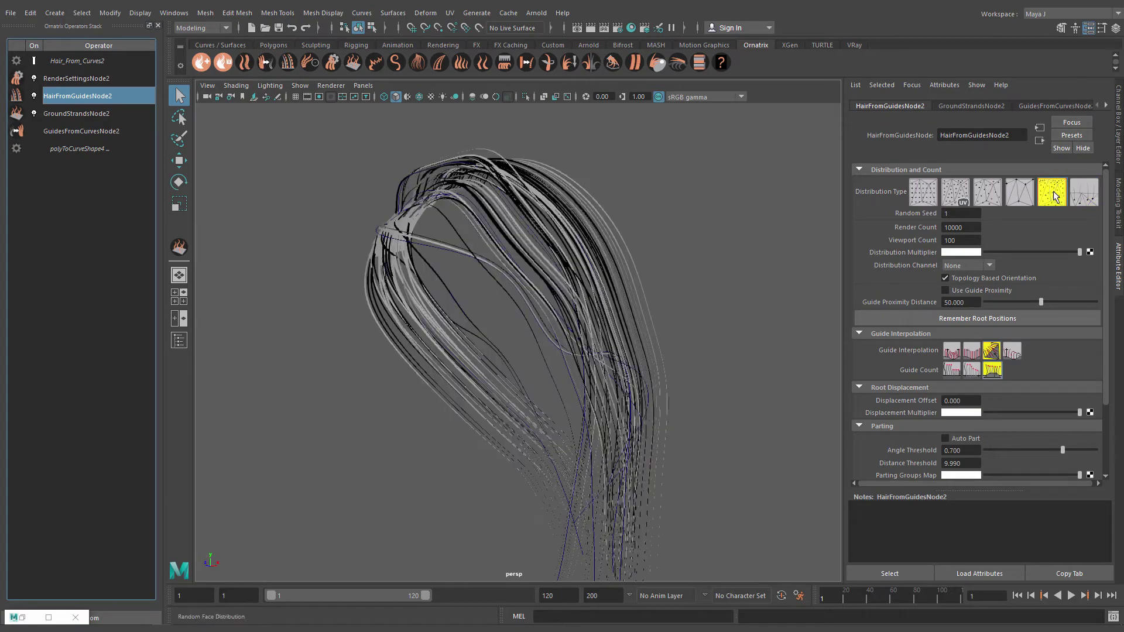
{"action": "left_click_drag", "start_coordinate": [644, 258], "coordinate": [595, 254], "text": "alt"}
{"action": "left_click", "coordinate": [1052, 192]}
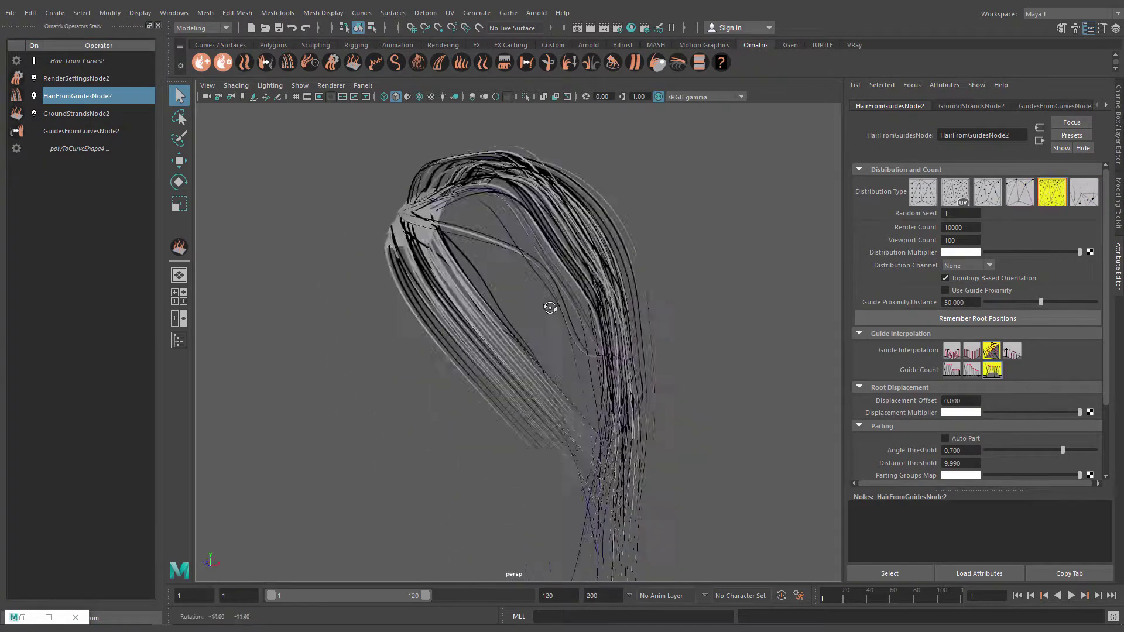
{"action": "mouse_move", "coordinate": [548, 306]}
{"action": "left_mouse_down", "text": "alt"}
{"action": "mouse_move", "coordinate": [562, 325]}
{"action": "mouse_move", "coordinate": [577, 319]}
{"action": "left_mouse_up", "text": "alt"}
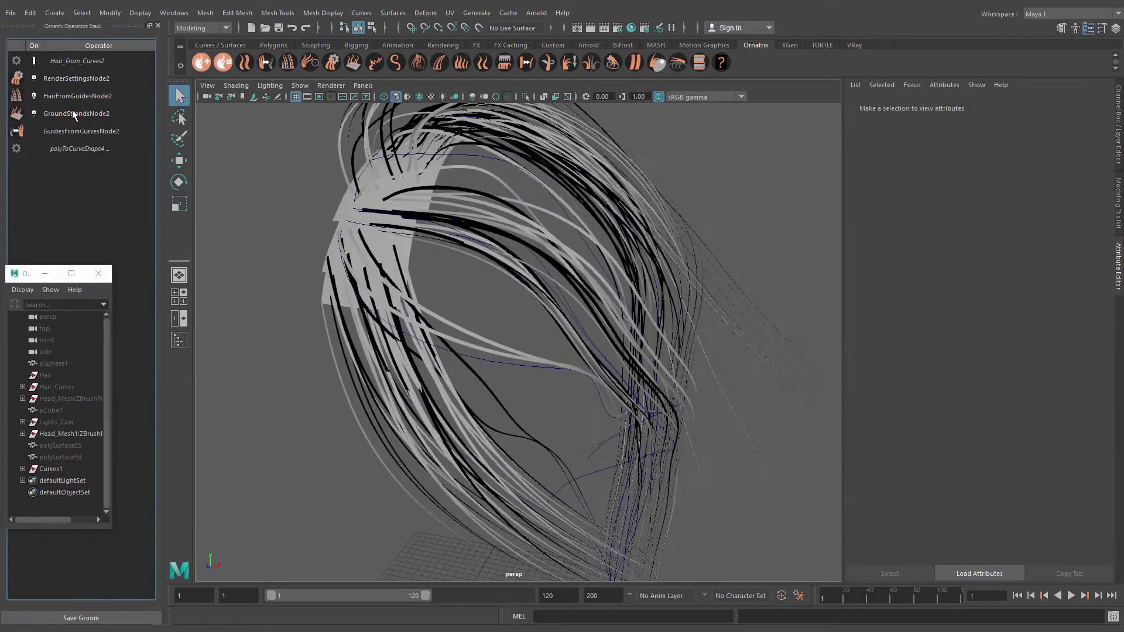
{"action": "left_click", "coordinate": [76, 113]}
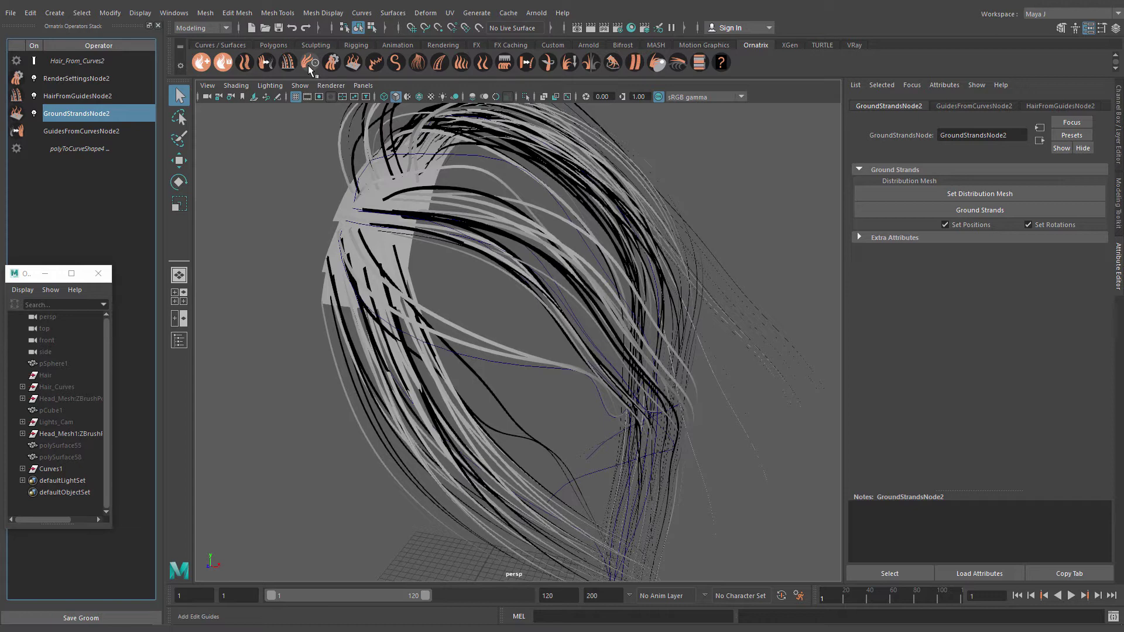
Add an Edit Guides operator and activate its Plant Guide Tool
{"action": "left_click", "coordinate": [309, 67]}
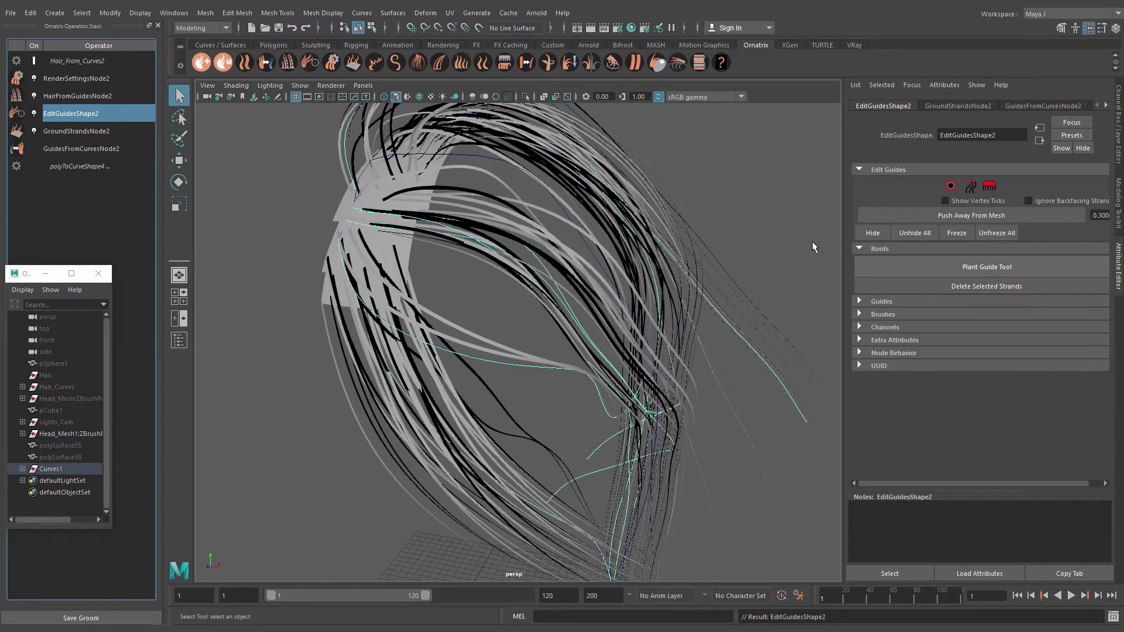
{"action": "left_click", "coordinate": [939, 271]}
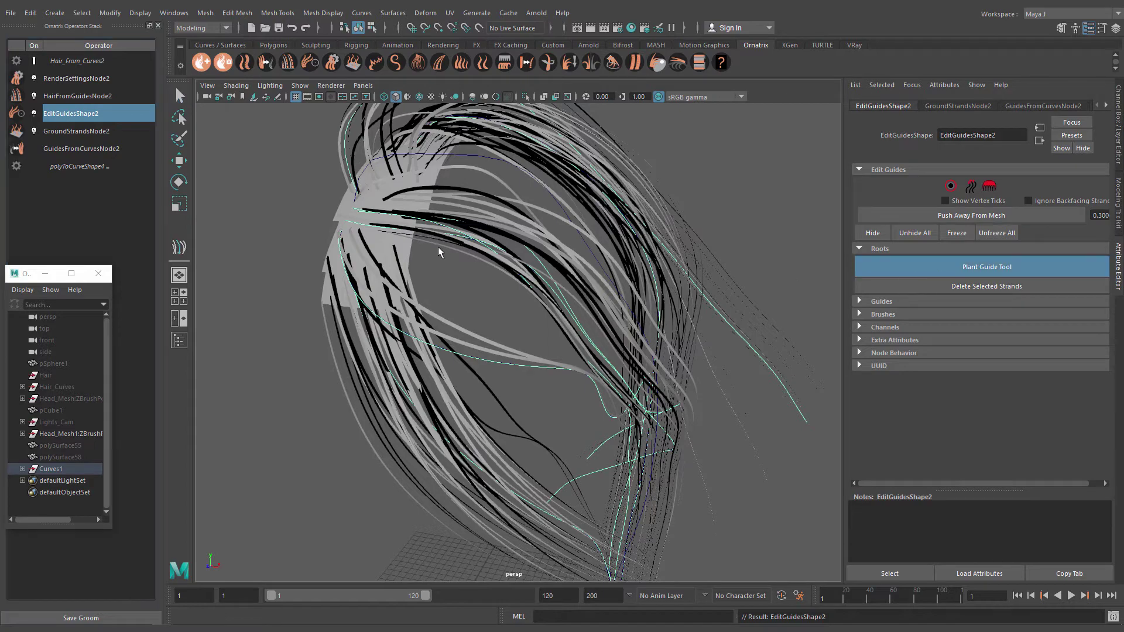
{"action": "left_click_drag", "start_coordinate": [492, 286], "coordinate": [558, 322], "text": "alt"}
{"action": "mouse_move", "coordinate": [558, 322]}
{"action": "right_mouse_down", "text": "alt"}
{"action": "mouse_move", "coordinate": [607, 356]}
{"action": "mouse_move", "coordinate": [550, 323]}
{"action": "right_mouse_up", "text": "alt"}
{"action": "middle_click_drag", "start_coordinate": [551, 322], "coordinate": [447, 281], "text": "alt"}
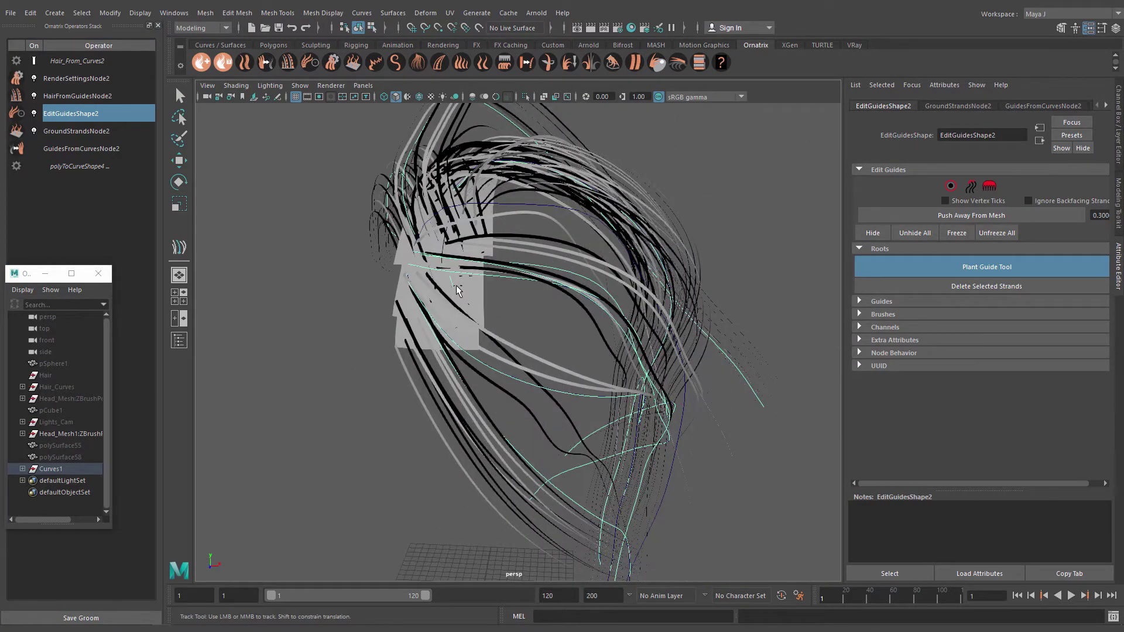
{"action": "mouse_move", "coordinate": [446, 281]}
{"action": "left_mouse_down", "text": "alt"}
{"action": "mouse_move", "coordinate": [480, 316]}
{"action": "mouse_move", "coordinate": [444, 309]}
{"action": "mouse_move", "coordinate": [435, 284]}
{"action": "left_mouse_up", "text": "alt"}
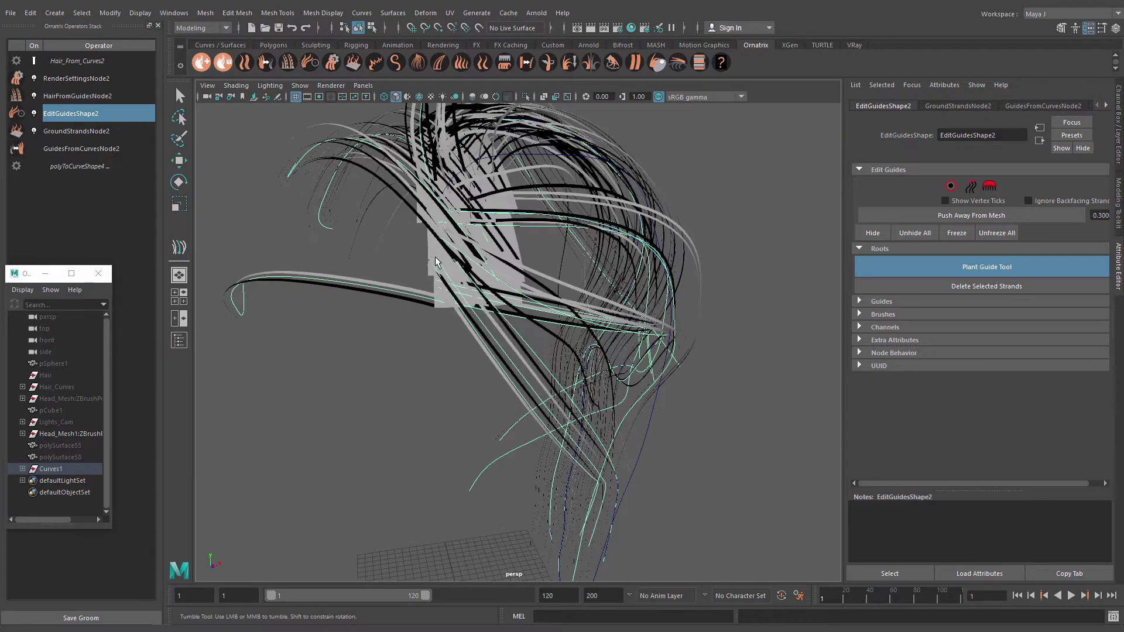
Plant two new long guide strands on the scalp from different angles
{"action": "left_click", "coordinate": [430, 265]}
{"action": "left_click_drag", "start_coordinate": [431, 265], "coordinate": [399, 269], "text": "alt"}
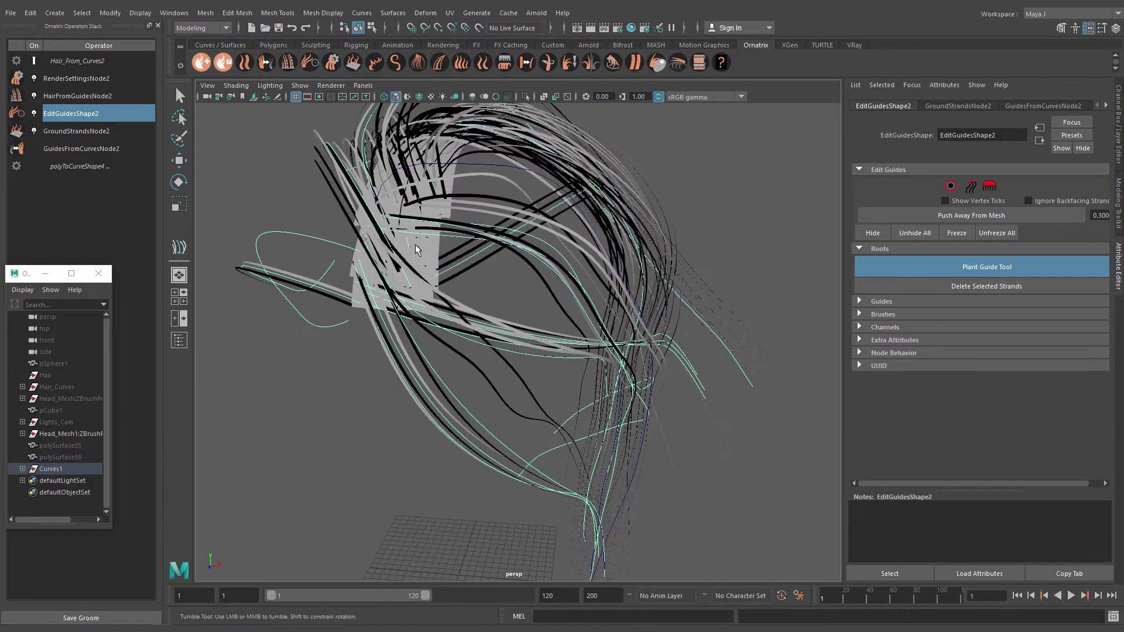
{"action": "left_click_drag", "start_coordinate": [399, 270], "coordinate": [506, 270], "text": "alt"}
{"action": "left_click_drag", "start_coordinate": [444, 230], "coordinate": [421, 277], "text": "alt"}
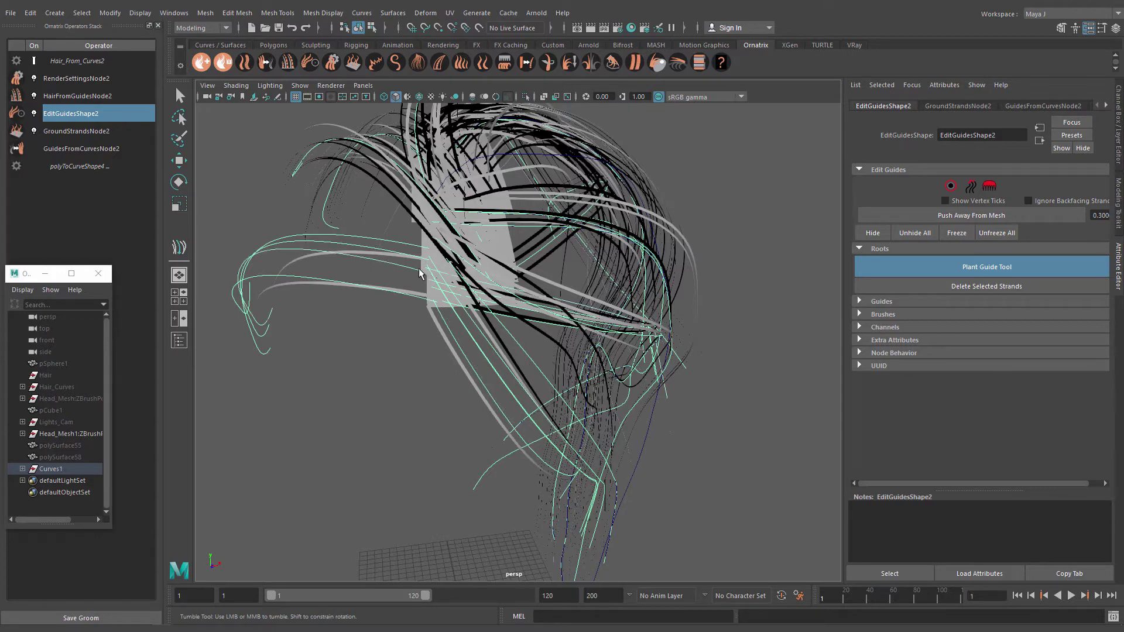
{"action": "left_click", "coordinate": [426, 249]}
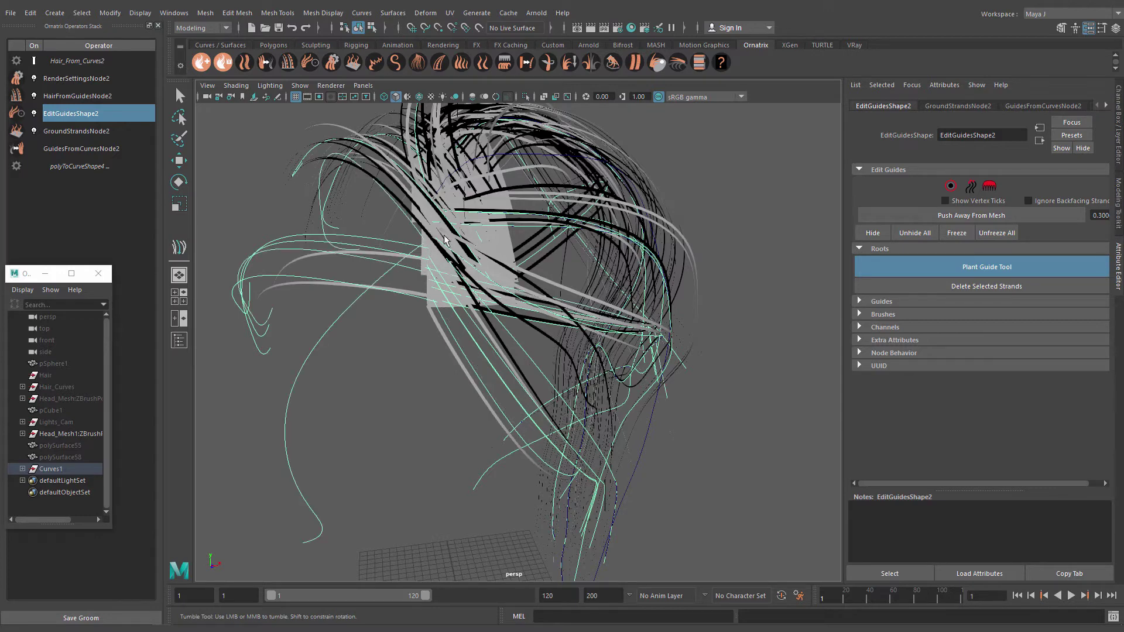
{"action": "mouse_move", "coordinate": [445, 240]}
{"action": "left_mouse_down", "text": "alt"}
{"action": "mouse_move", "coordinate": [491, 283]}
{"action": "mouse_move", "coordinate": [484, 224]}
{"action": "mouse_move", "coordinate": [445, 217]}
{"action": "mouse_move", "coordinate": [410, 229]}
{"action": "mouse_move", "coordinate": [446, 243]}
{"action": "mouse_move", "coordinate": [425, 199]}
{"action": "left_mouse_up", "text": "alt"}
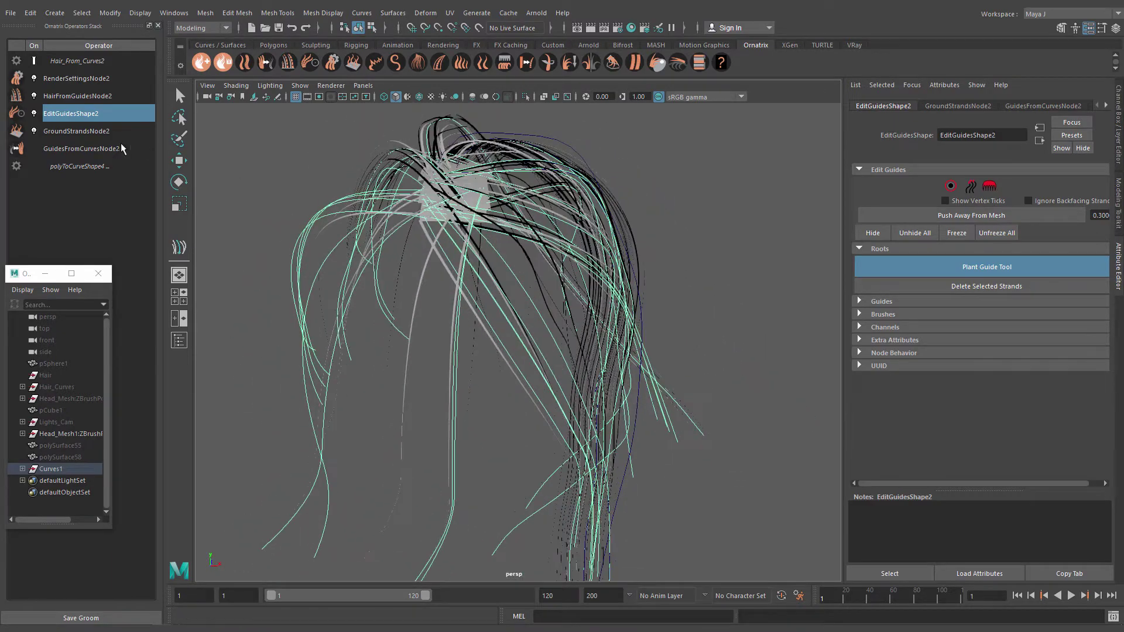
Delete EditGuidesShape2, add a new one, brush the guides, then remove it again
{"action": "right_click", "coordinate": [88, 111]}
{"action": "left_click", "coordinate": [97, 145]}
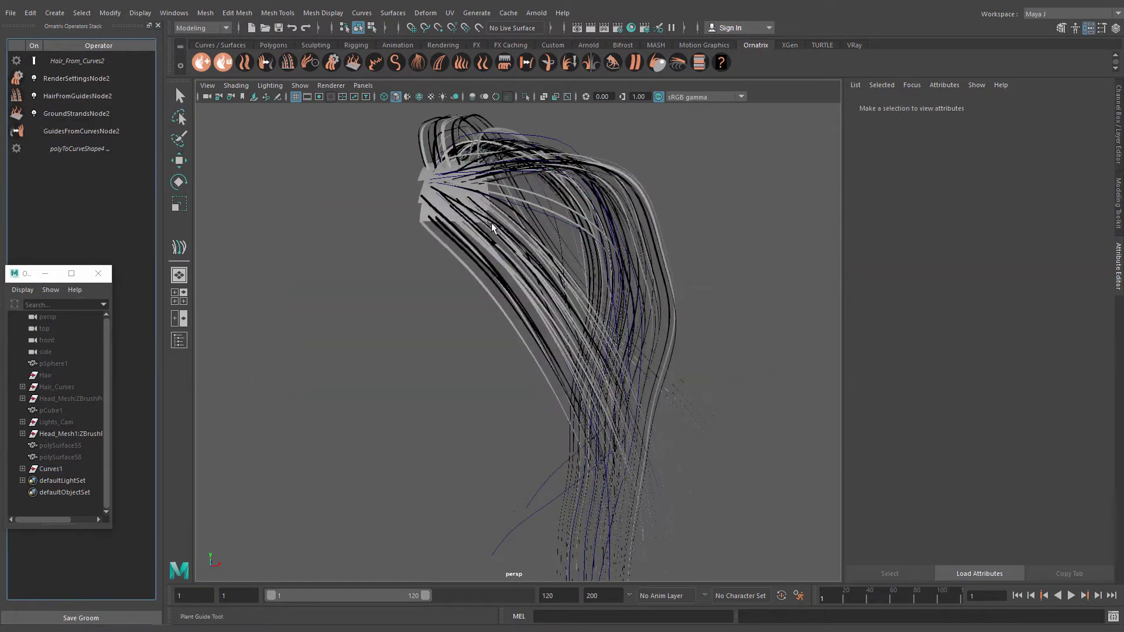
{"action": "left_click", "coordinate": [93, 114]}
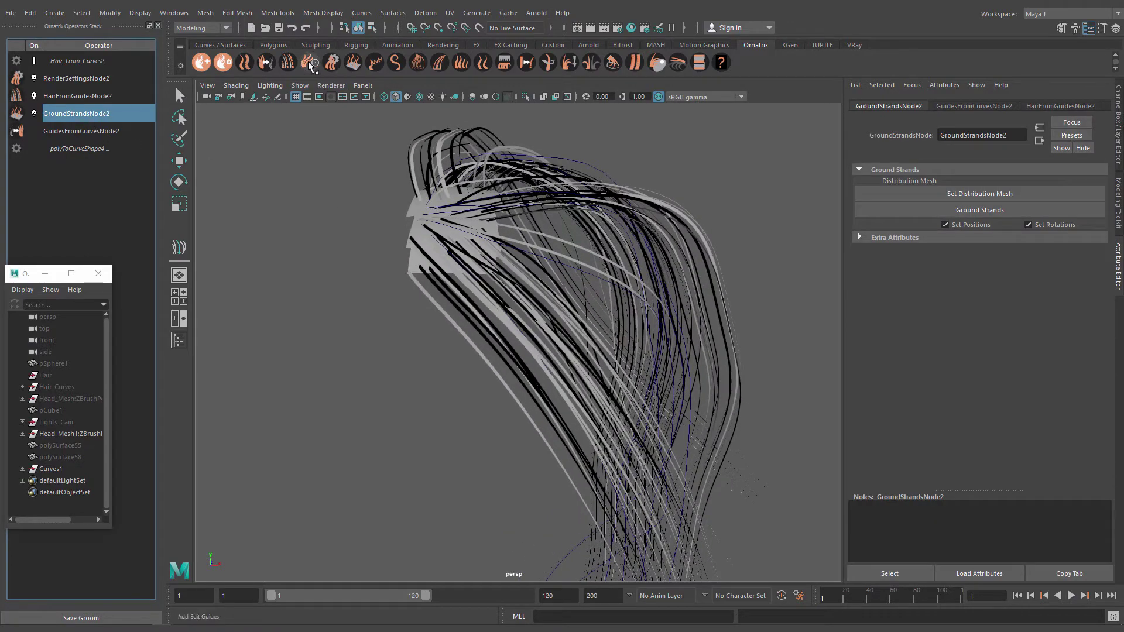
{"action": "left_click", "coordinate": [323, 69]}
{"action": "mouse_move", "coordinate": [589, 282]}
{"action": "left_mouse_down"}
{"action": "mouse_move", "coordinate": [584, 193]}
{"action": "mouse_move", "coordinate": [369, 205]}
{"action": "mouse_move", "coordinate": [690, 371]}
{"action": "left_mouse_up"}
{"action": "right_click", "coordinate": [94, 113]}
{"action": "left_click", "coordinate": [109, 151]}
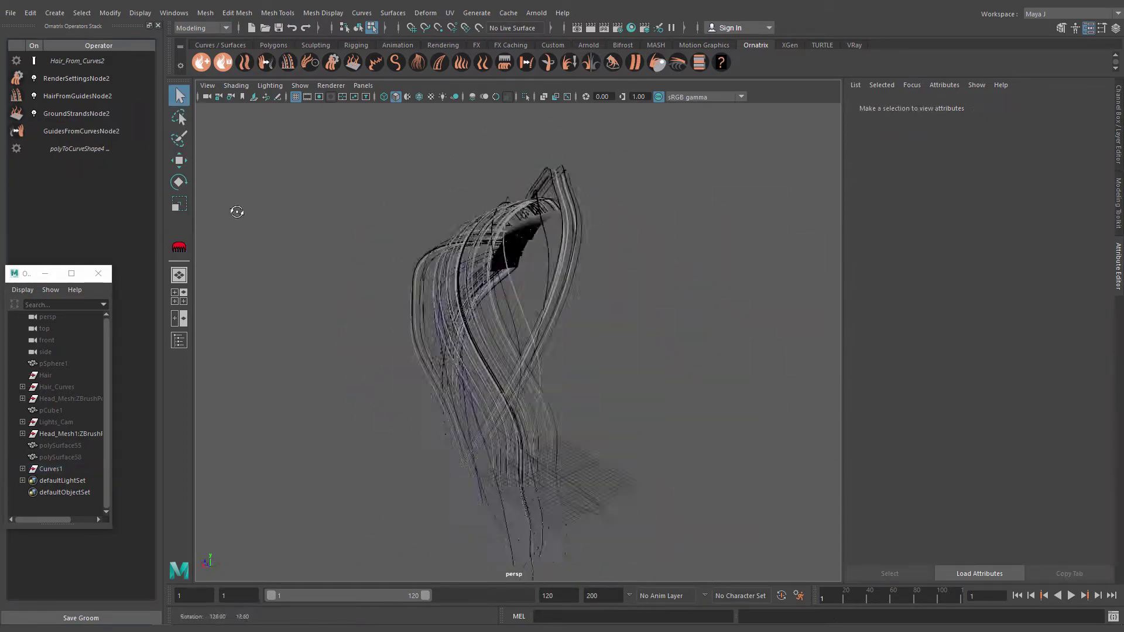
Select GroundStrandsNode2 and add a fresh, empty Edit Guides operator on top
{"action": "left_click", "coordinate": [76, 96]}
{"action": "left_click_drag", "start_coordinate": [653, 243], "coordinate": [555, 227], "text": "alt"}
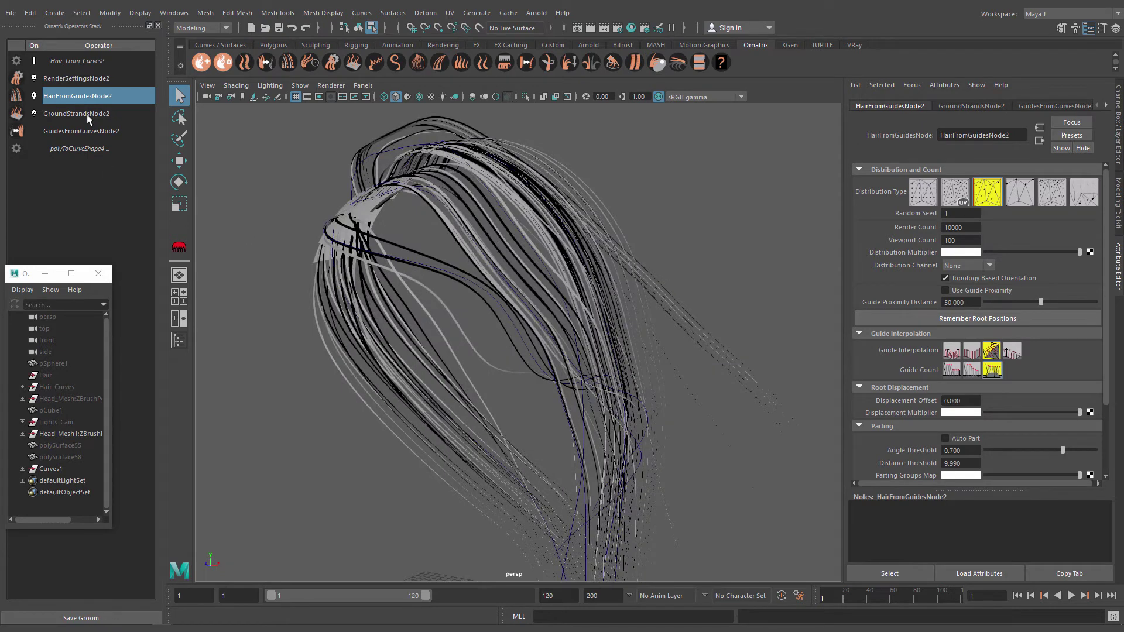
{"action": "left_click", "coordinate": [87, 114]}
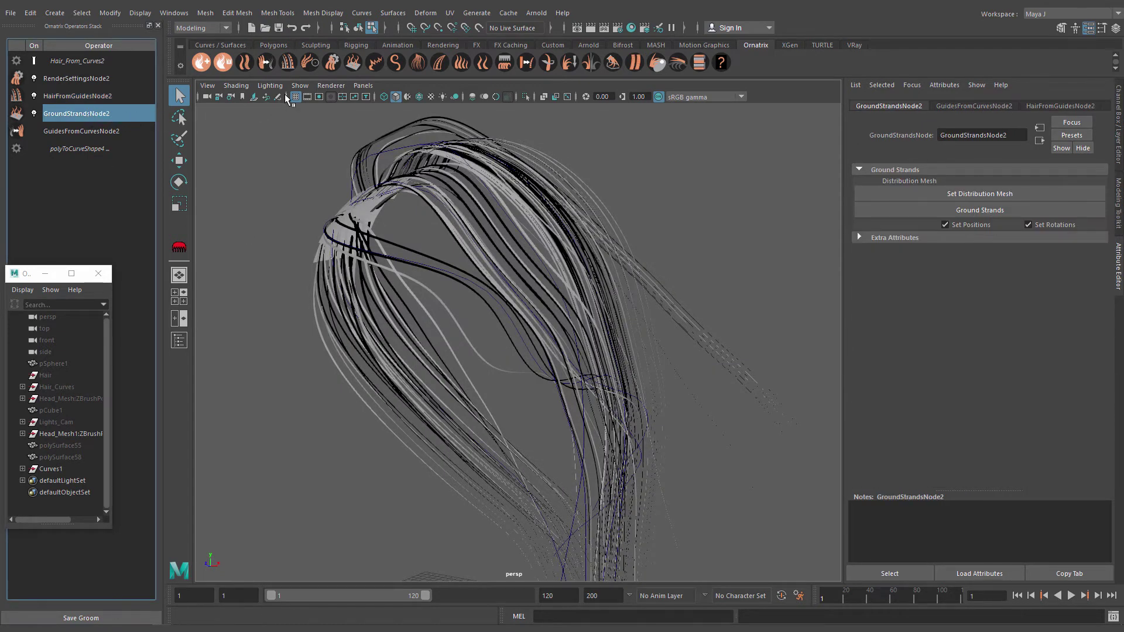
{"action": "left_click", "coordinate": [310, 59]}
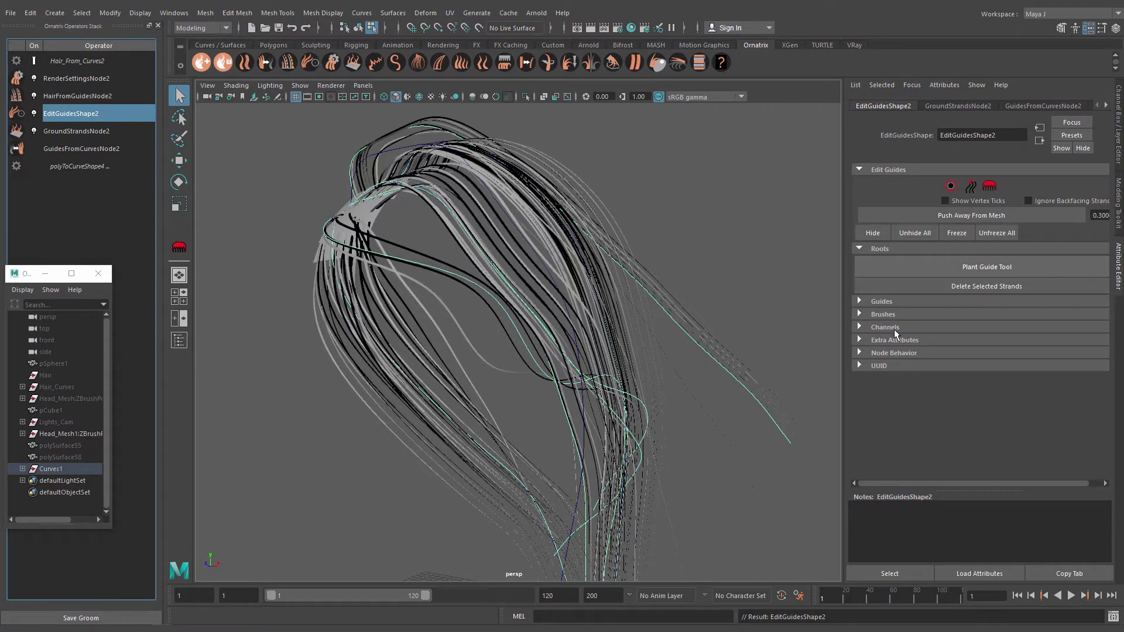
Add a root channel named 'Groups' under EditGuidesShape2 Channels and select it
{"action": "left_click", "coordinate": [895, 329]}
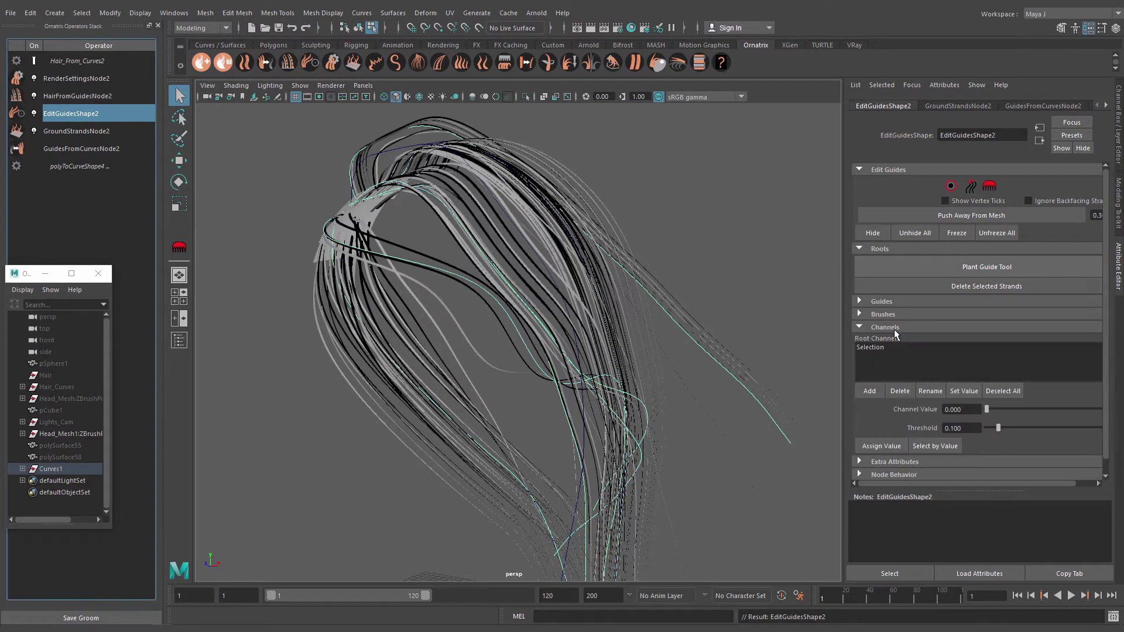
{"action": "left_click", "coordinate": [875, 394]}
{"action": "type", "text": "Groups"}
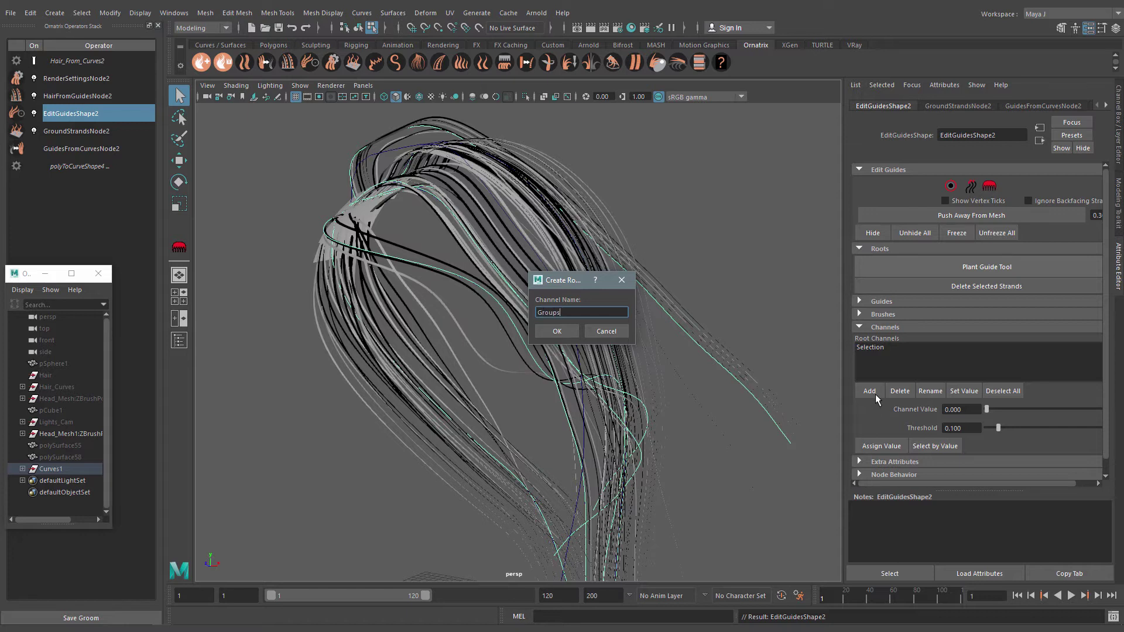
{"action": "key", "text": "Return"}
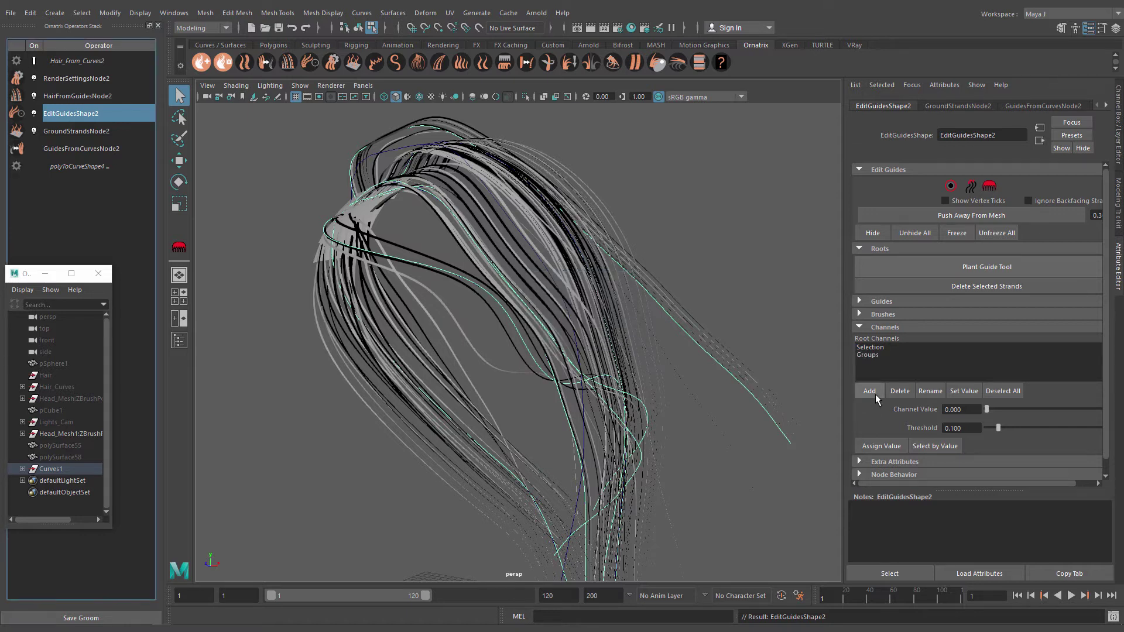
{"action": "left_click", "coordinate": [865, 354]}
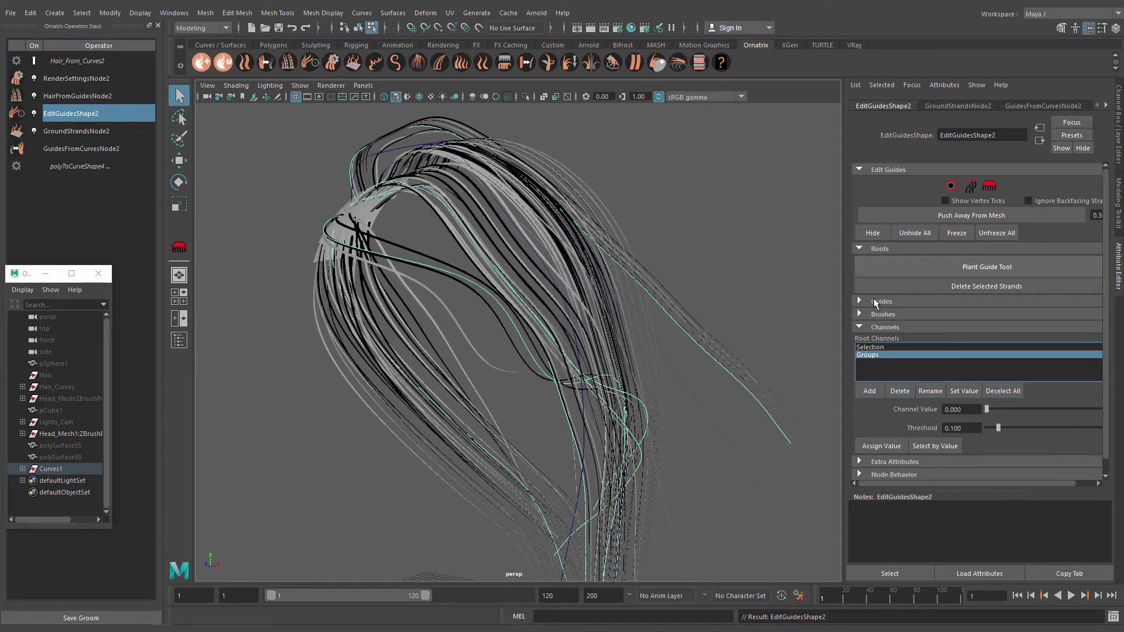
Select a single guide strand and assign it a Groups channel value of 1
{"action": "left_click", "coordinate": [951, 186]}
{"action": "left_click_drag", "start_coordinate": [480, 351], "coordinate": [391, 356], "text": "alt"}
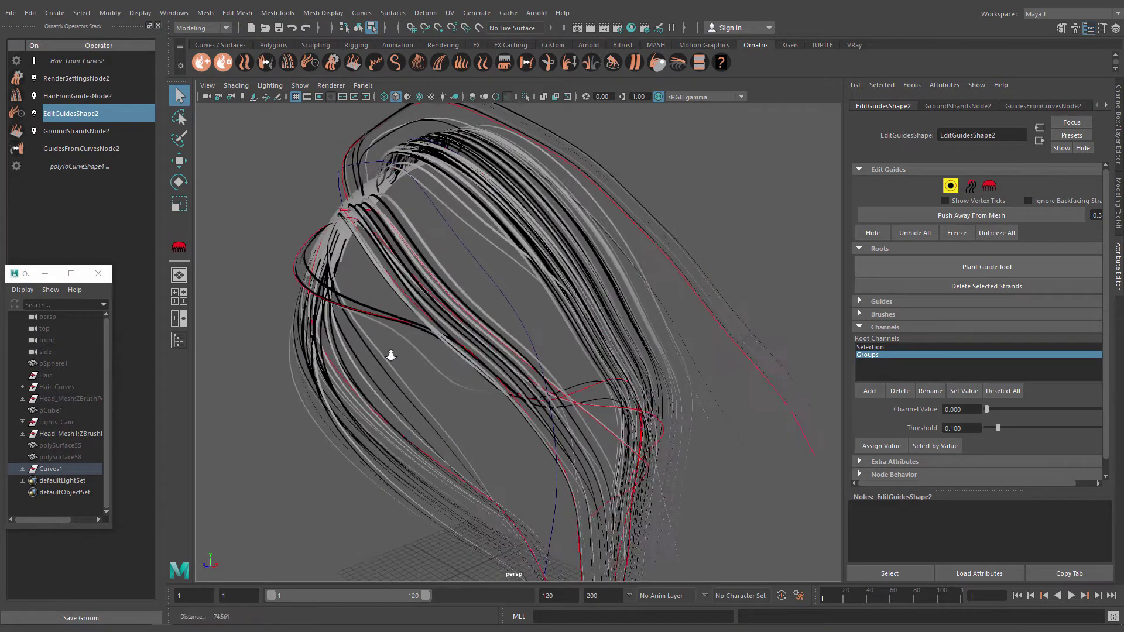
{"action": "scroll", "coordinate": [391, 355], "scroll_direction": "up", "scroll_amount": 5}
{"action": "middle_click_drag", "start_coordinate": [390, 356], "coordinate": [355, 343], "text": "alt"}
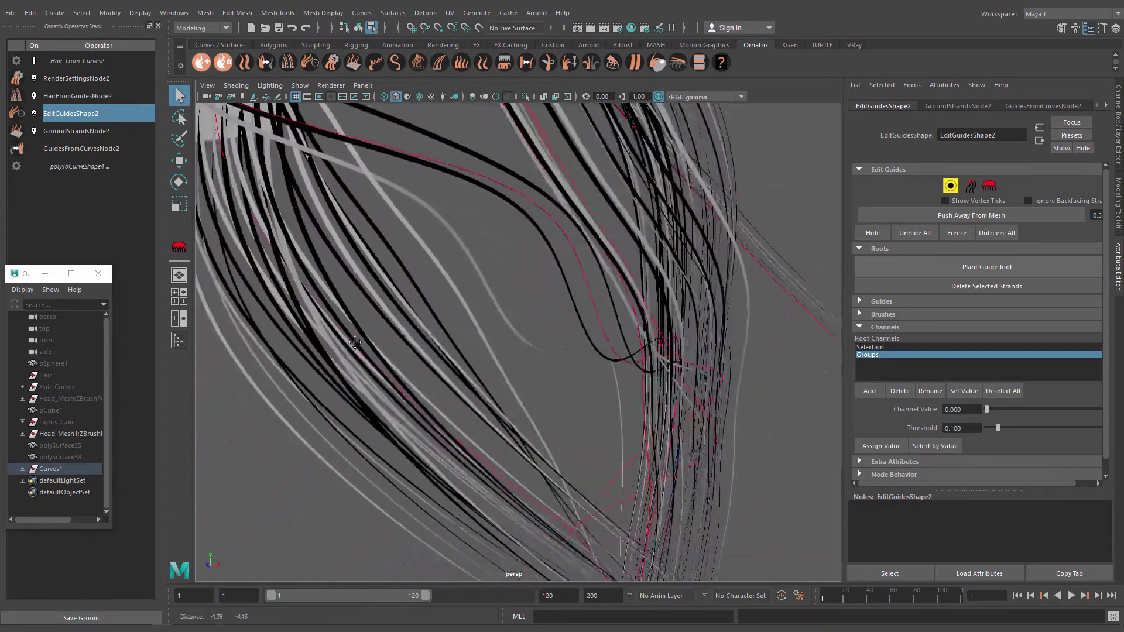
{"action": "left_click_drag", "start_coordinate": [355, 342], "coordinate": [467, 472], "text": "alt"}
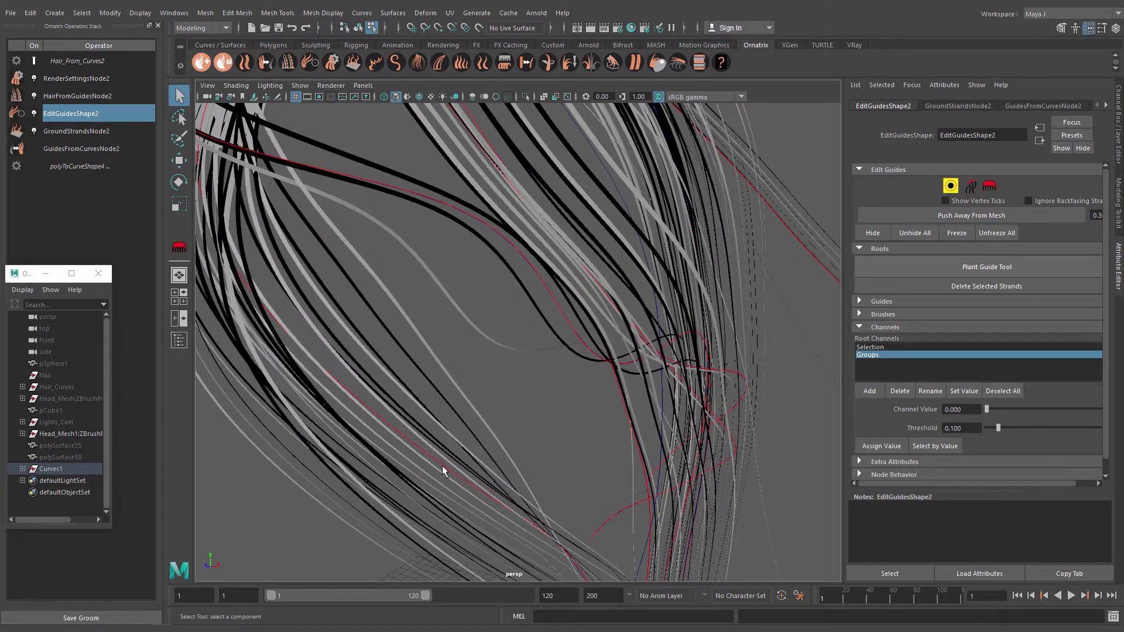
{"action": "left_click", "coordinate": [442, 466]}
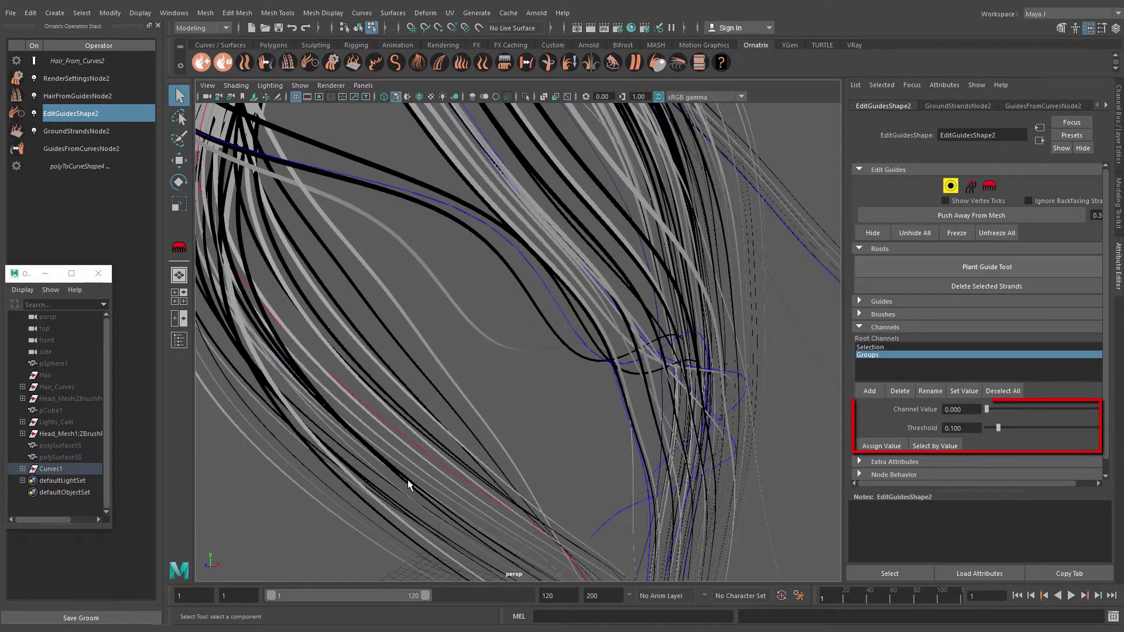
{"action": "left_click_drag", "start_coordinate": [437, 457], "coordinate": [477, 414], "text": "alt"}
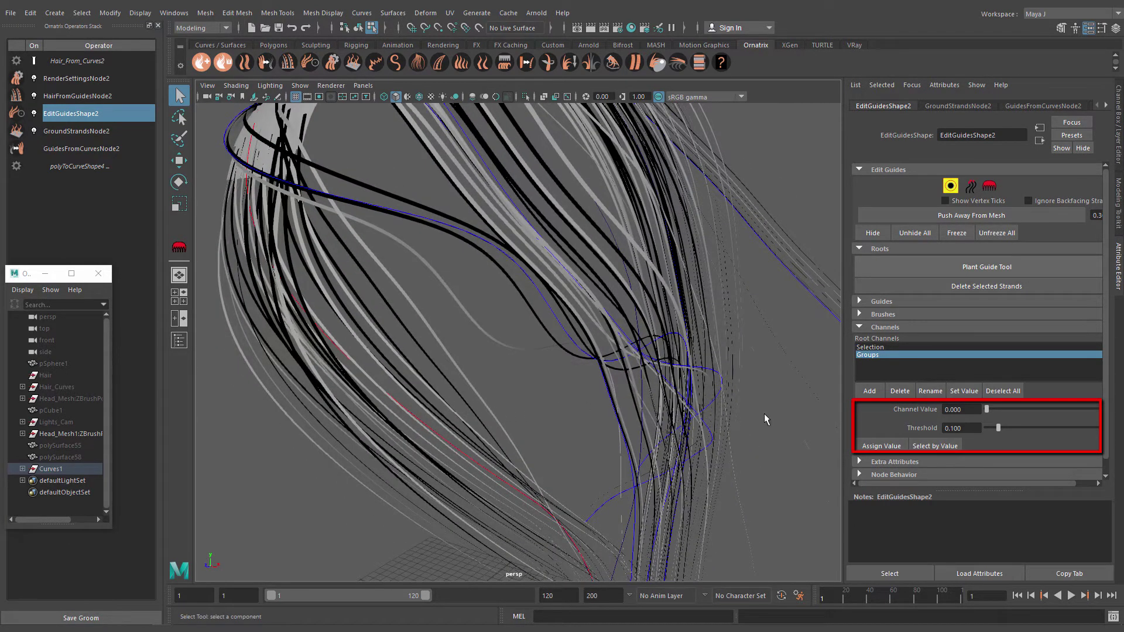
{"action": "left_click_drag", "start_coordinate": [966, 409], "coordinate": [939, 412]}
{"action": "type", "text": "1"}
{"action": "key", "text": "Return"}
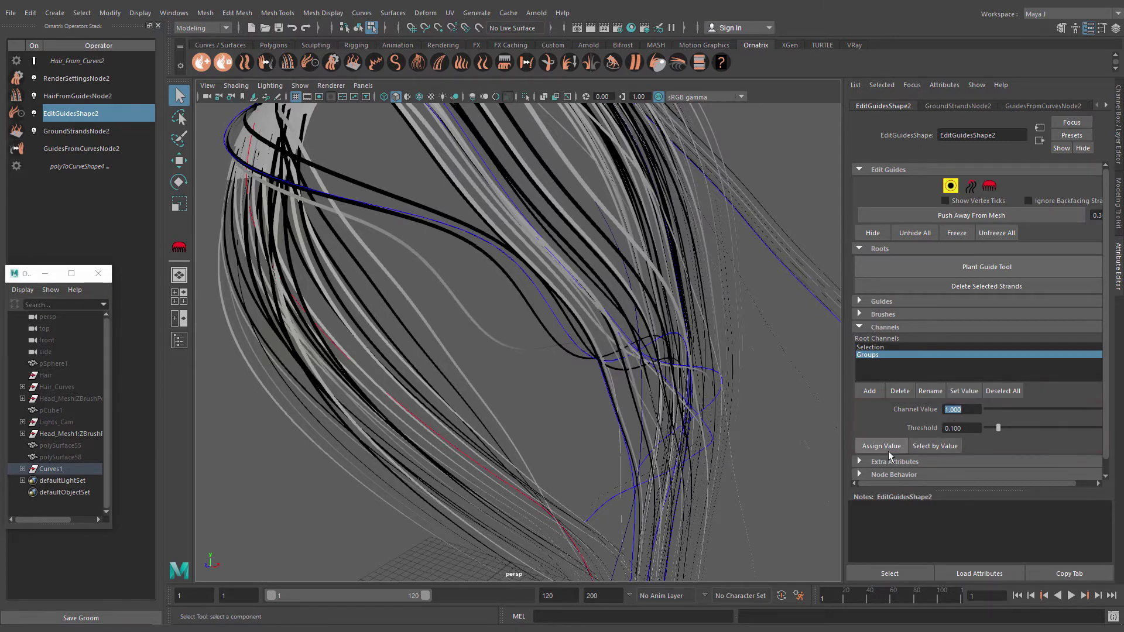
{"action": "left_click", "coordinate": [889, 455]}
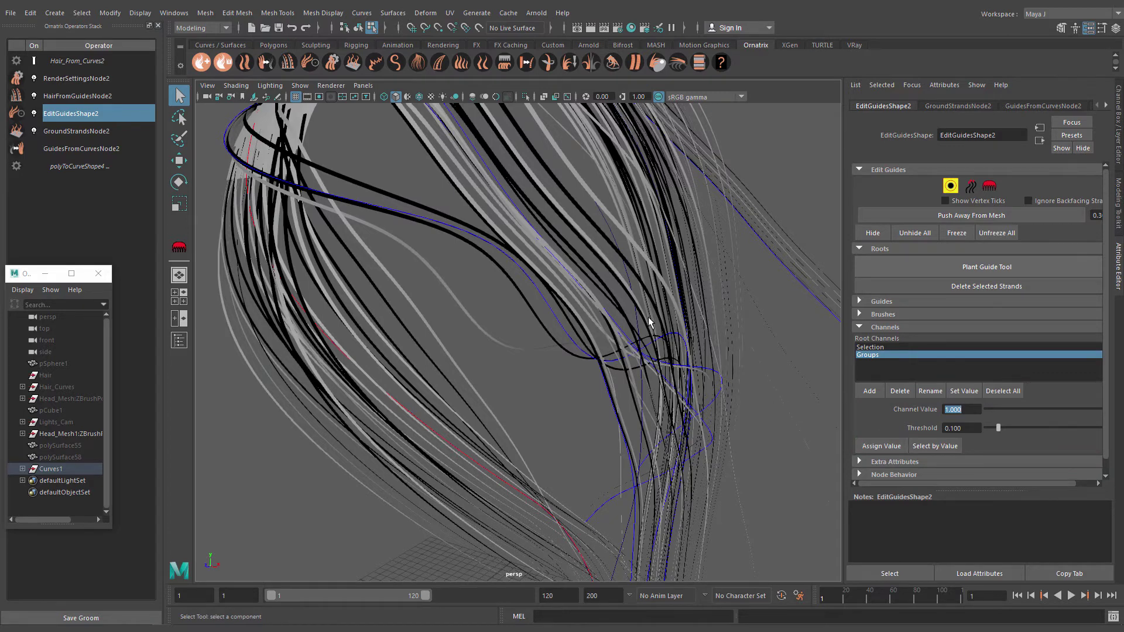
Invert the guide selection and assign all remaining guides a Groups value of 2
{"action": "scroll", "coordinate": [556, 285], "scroll_direction": "down", "scroll_amount": 3}
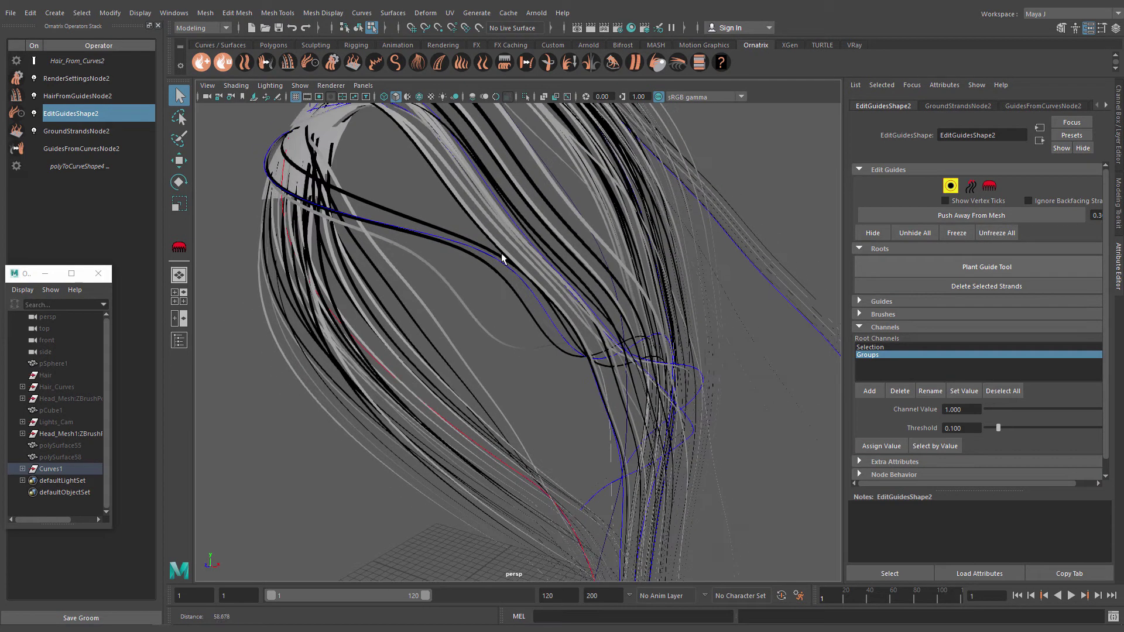
{"action": "left_click", "coordinate": [81, 14]}
{"action": "left_click", "coordinate": [102, 81]}
{"action": "type", "text": "2.000"}
{"action": "key", "text": "Return"}
{"action": "left_click", "coordinate": [879, 448]}
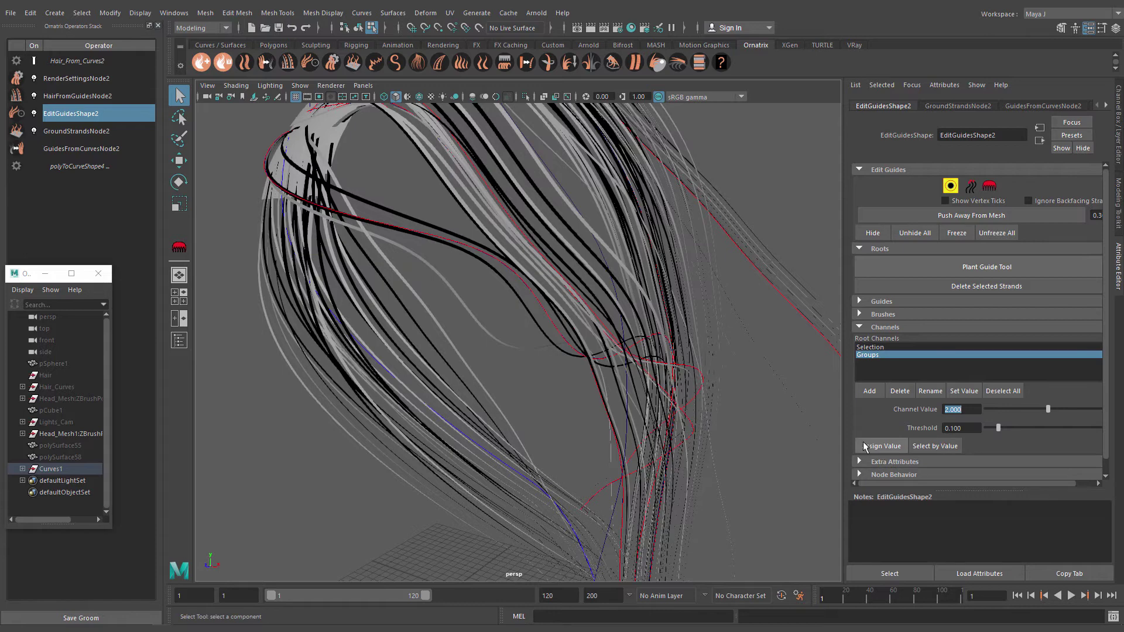
{"action": "left_click_drag", "start_coordinate": [495, 335], "coordinate": [430, 284], "text": "alt"}
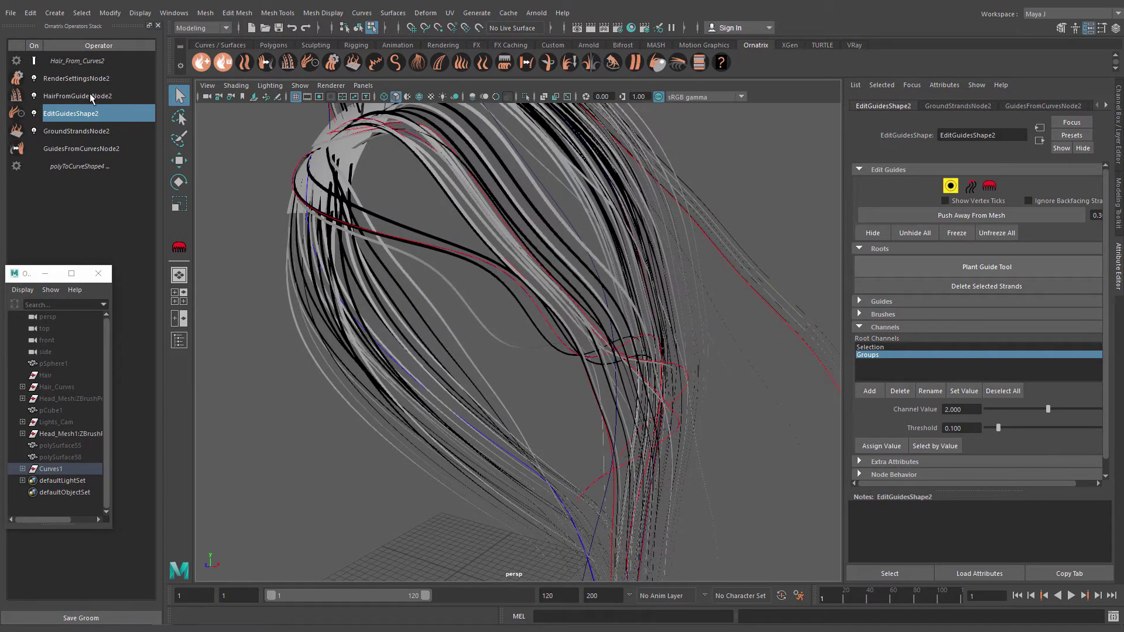
{"action": "left_click", "coordinate": [88, 77]}
Point RenderSettingsNode2 at Strand Group 1 and add RenderSettingsNode3 for Strand Group 2
{"action": "left_click_drag", "start_coordinate": [658, 261], "coordinate": [667, 297], "text": "alt"}
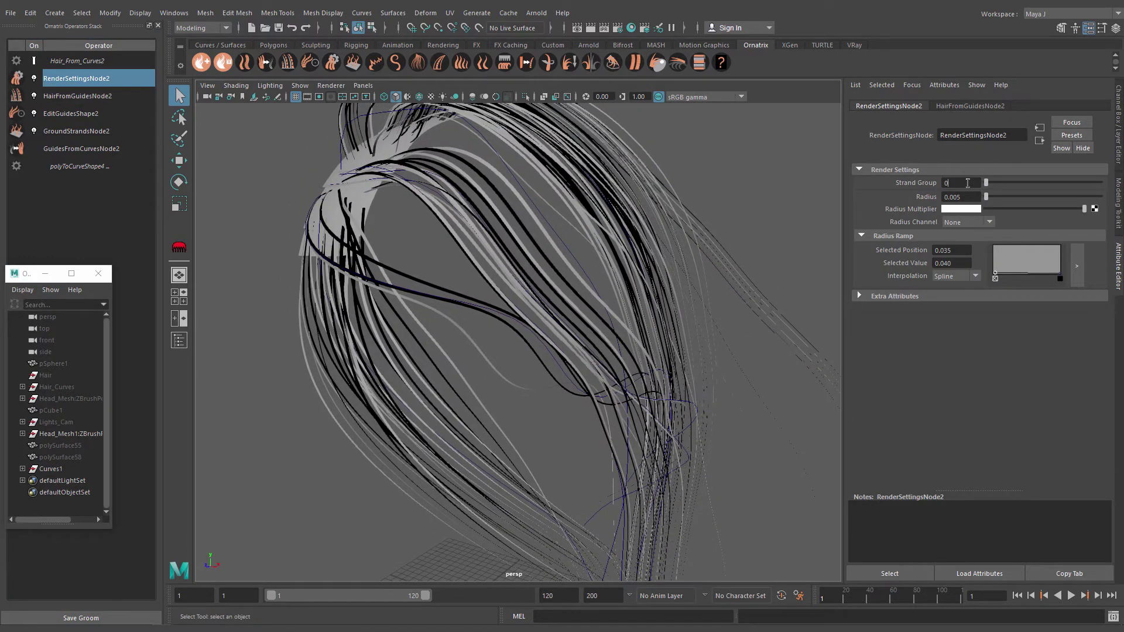
{"action": "left_click_drag", "start_coordinate": [992, 184], "coordinate": [997, 184]}
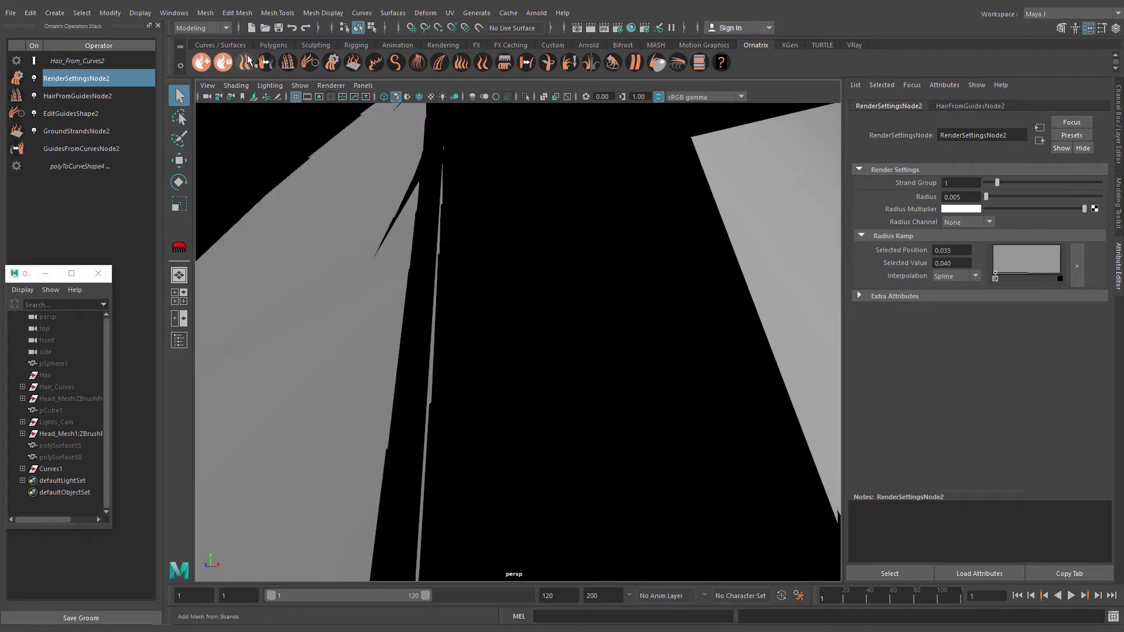
{"action": "left_click", "coordinate": [334, 66]}
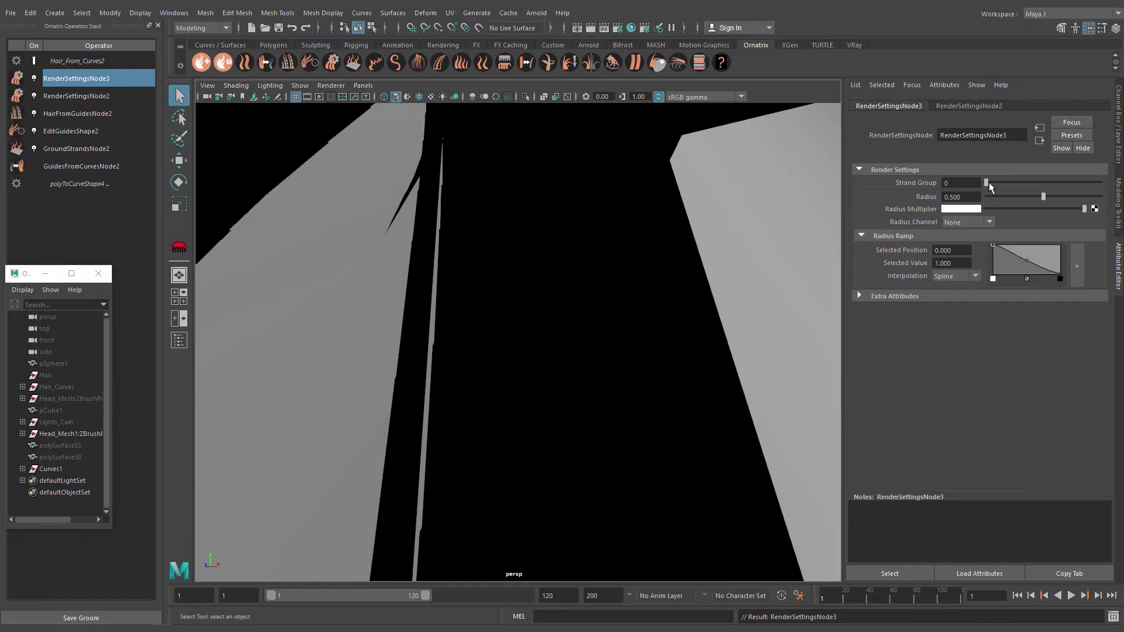
{"action": "mouse_move", "coordinate": [988, 182]}
{"action": "left_mouse_down"}
{"action": "mouse_move", "coordinate": [1009, 184]}
{"action": "mouse_move", "coordinate": [993, 197]}
{"action": "left_mouse_up"}
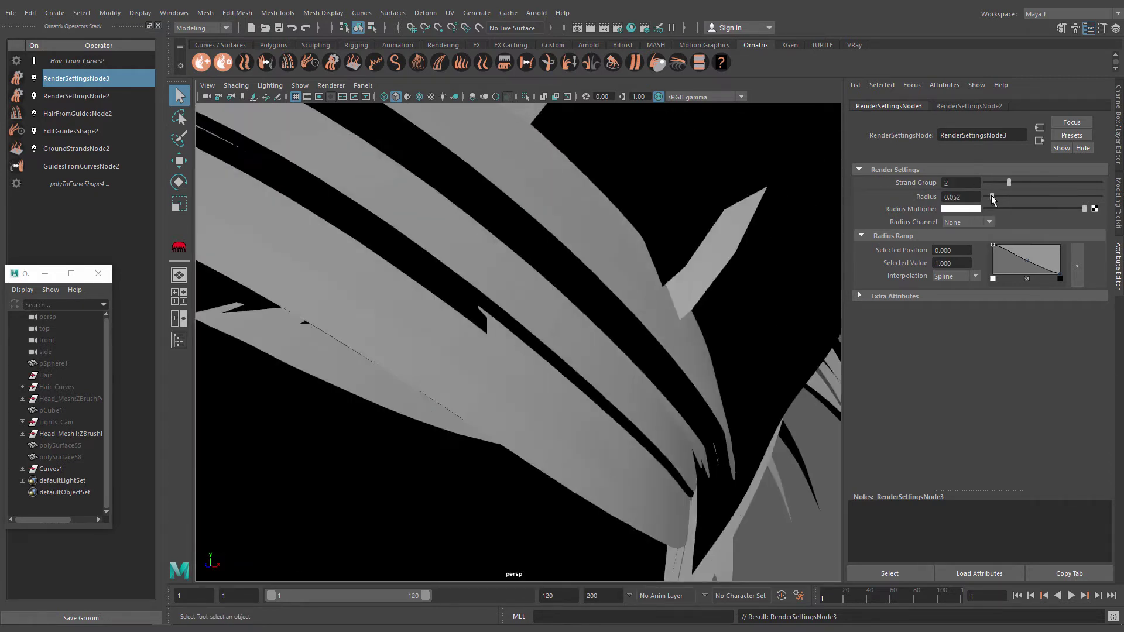
Give group 2 a 0.002 radius with a root-thick radius ramp, and adjust group 1's ramp
{"action": "mouse_move", "coordinate": [989, 256]}
{"action": "left_mouse_down"}
{"action": "mouse_move", "coordinate": [987, 268]}
{"action": "mouse_move", "coordinate": [1026, 273]}
{"action": "mouse_move", "coordinate": [991, 273]}
{"action": "left_mouse_up"}
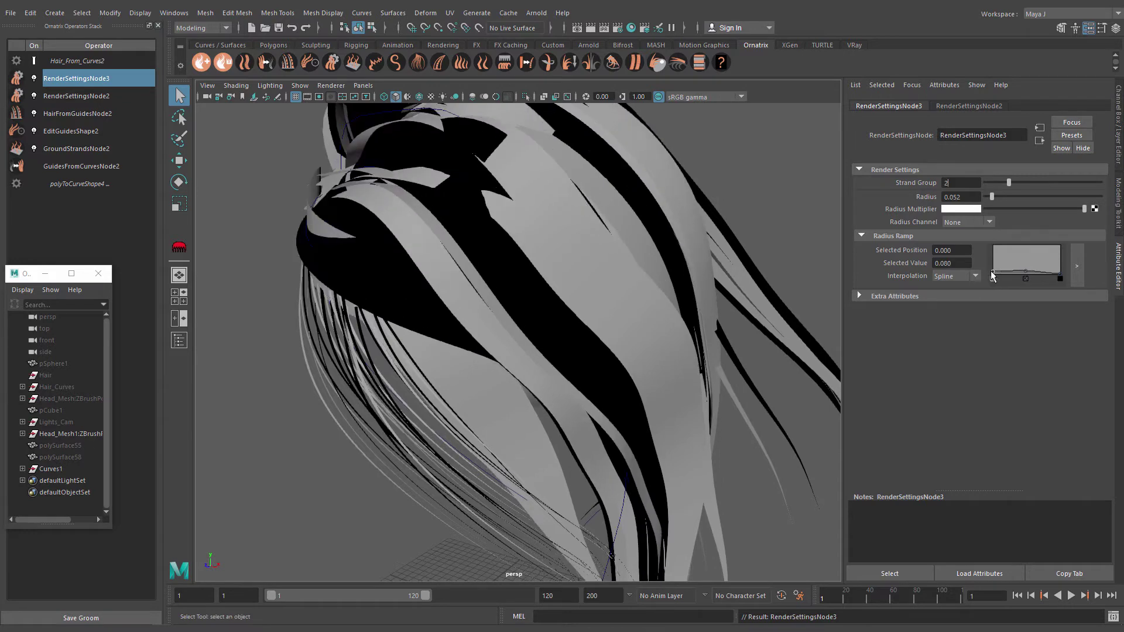
{"action": "left_click", "coordinate": [1026, 278]}
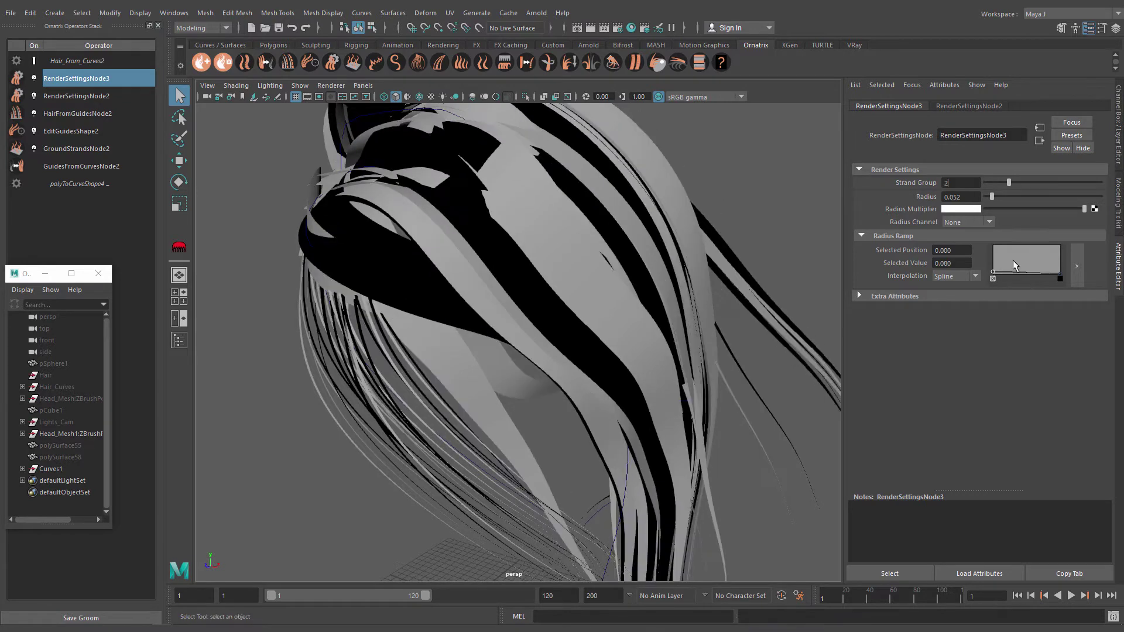
{"action": "type", "text": "02"}
{"action": "key", "text": "Return"}
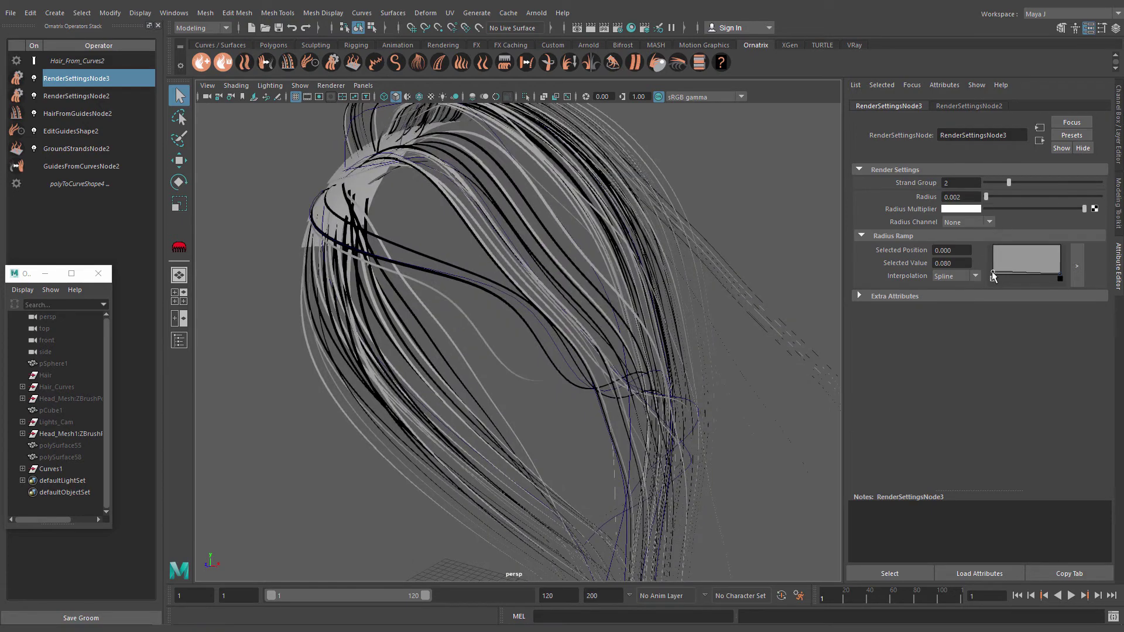
{"action": "left_click_drag", "start_coordinate": [993, 273], "coordinate": [994, 271]}
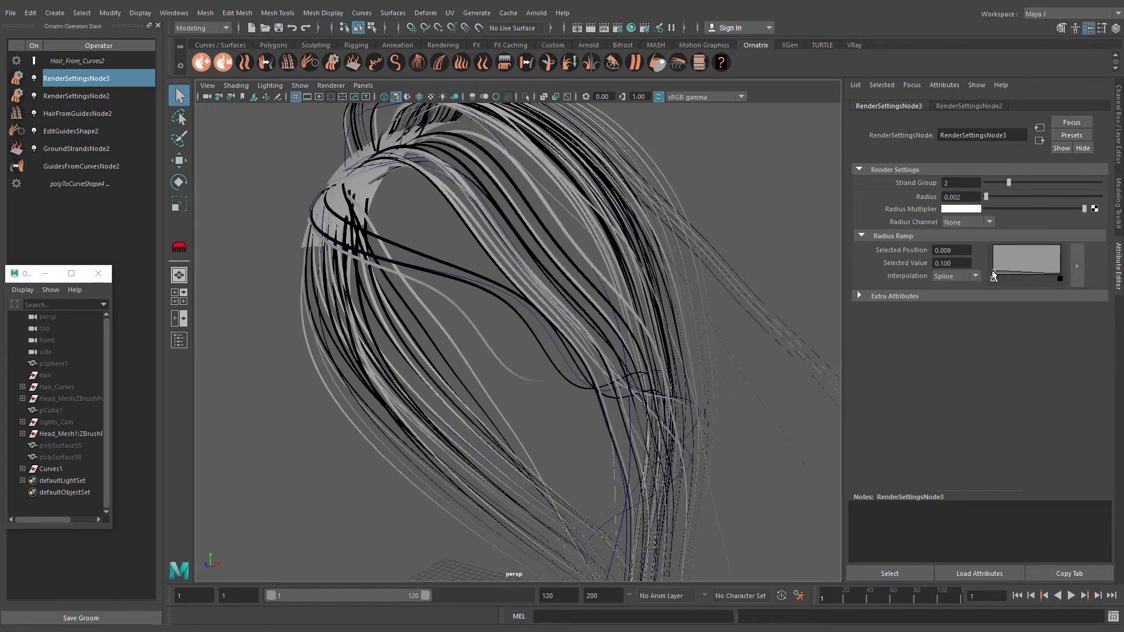
{"action": "left_click", "coordinate": [103, 97]}
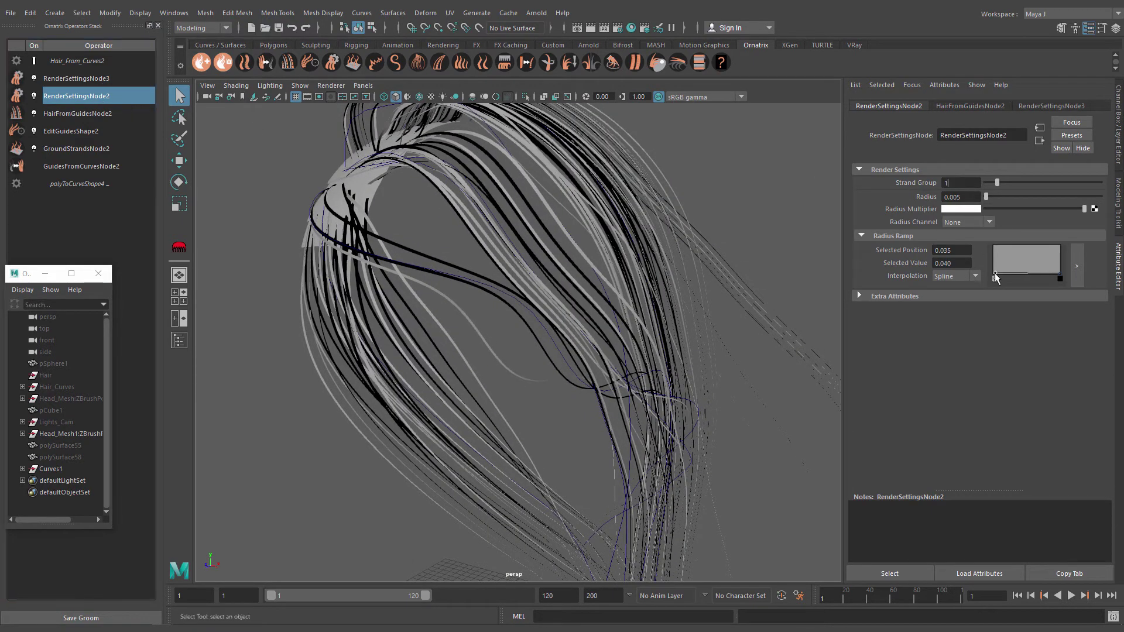
{"action": "left_click_drag", "start_coordinate": [996, 278], "coordinate": [993, 277]}
{"action": "left_click_drag", "start_coordinate": [375, 246], "coordinate": [277, 212], "text": "alt"}
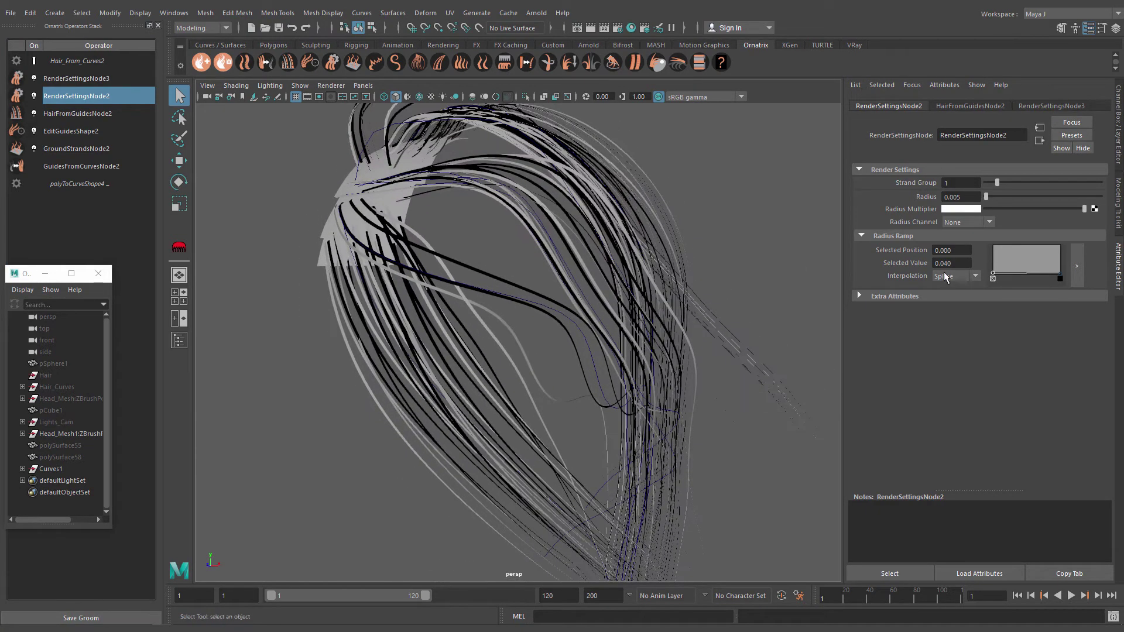
{"action": "left_click", "coordinate": [78, 114]}
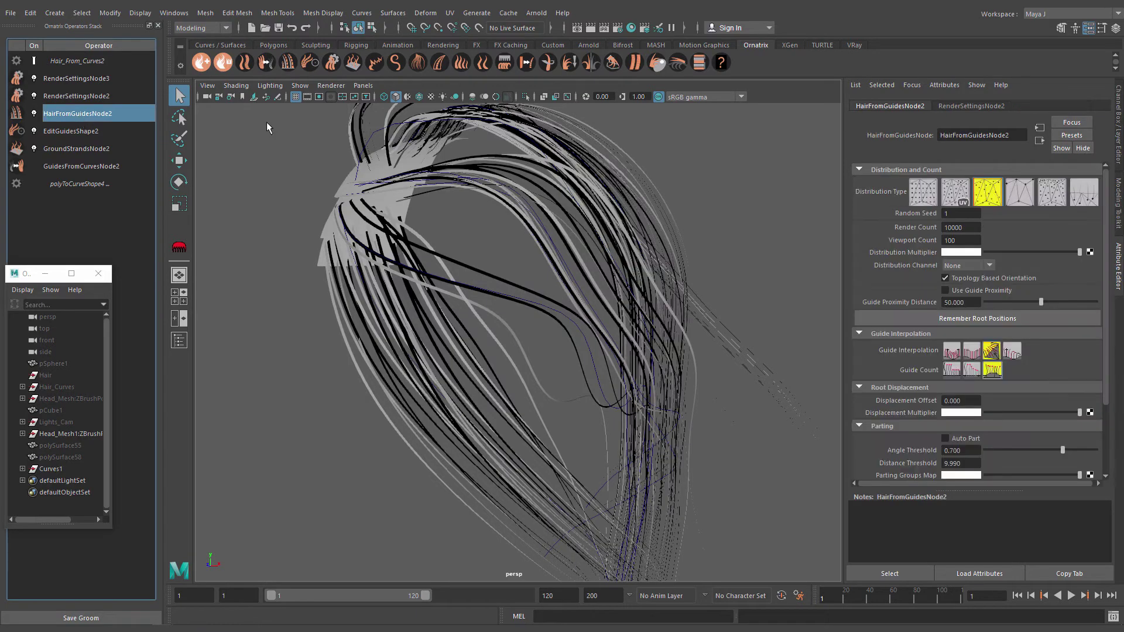
Add a frizz operator limited to Strand Group 1 with Outlier Amount 0
{"action": "left_click", "coordinate": [374, 64]}
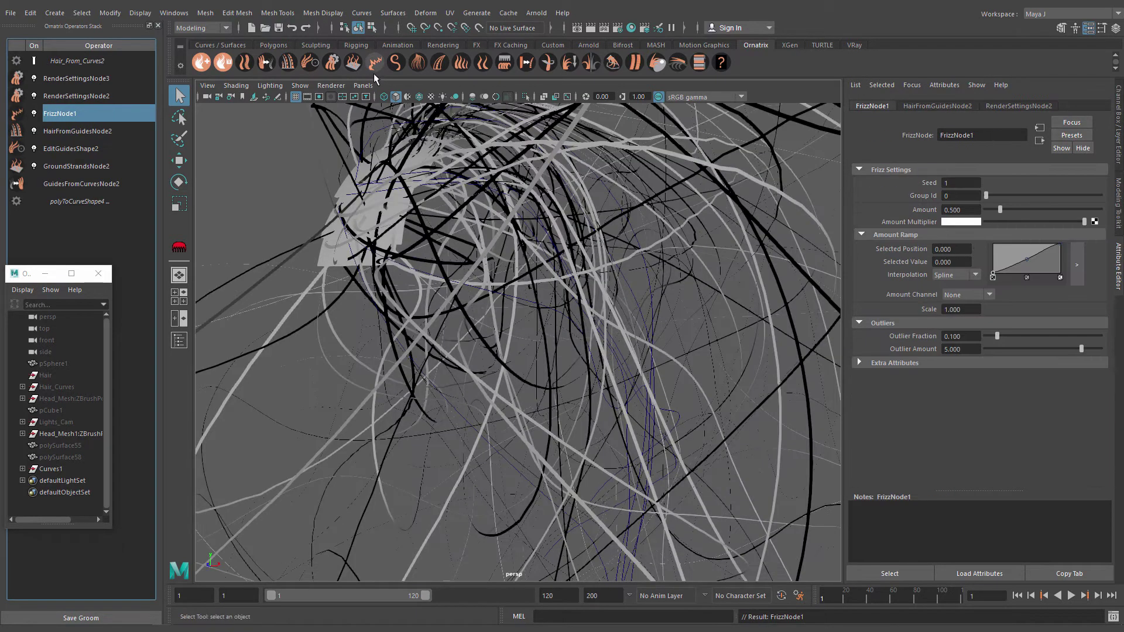
{"action": "left_click_drag", "start_coordinate": [482, 234], "coordinate": [406, 186], "text": "alt"}
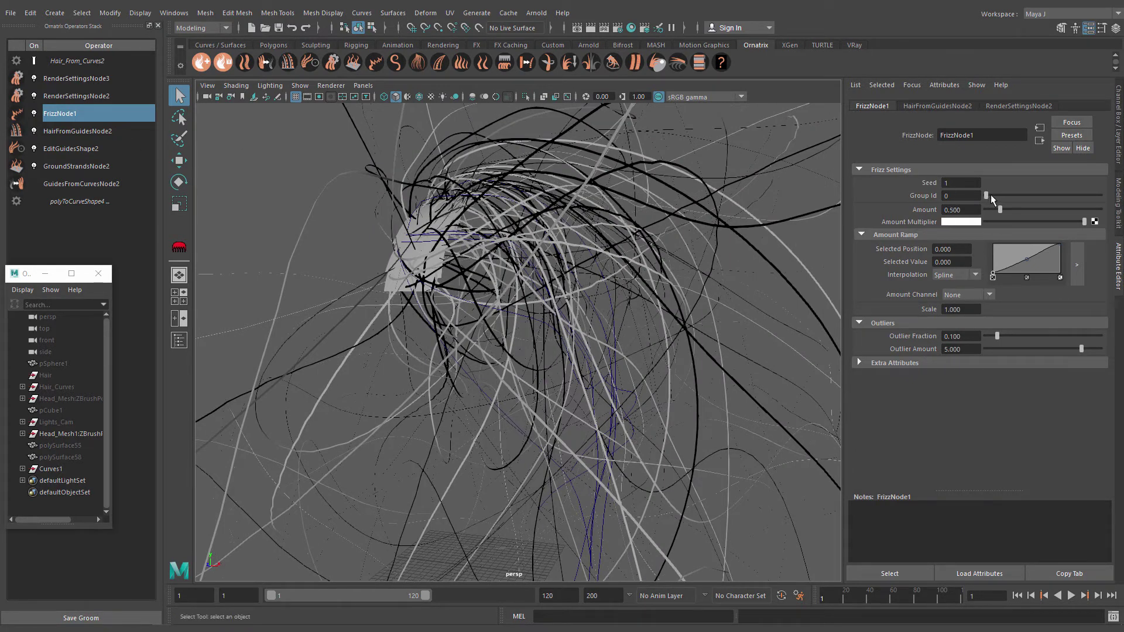
{"action": "left_click_drag", "start_coordinate": [991, 196], "coordinate": [994, 198]}
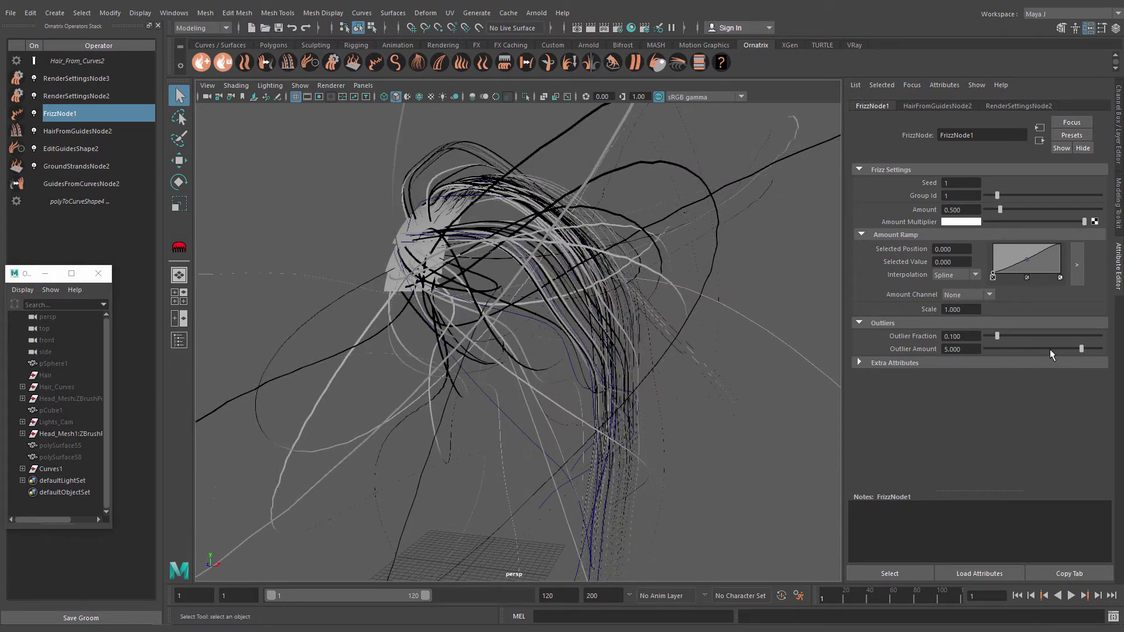
{"action": "left_click_drag", "start_coordinate": [1078, 350], "coordinate": [970, 350]}
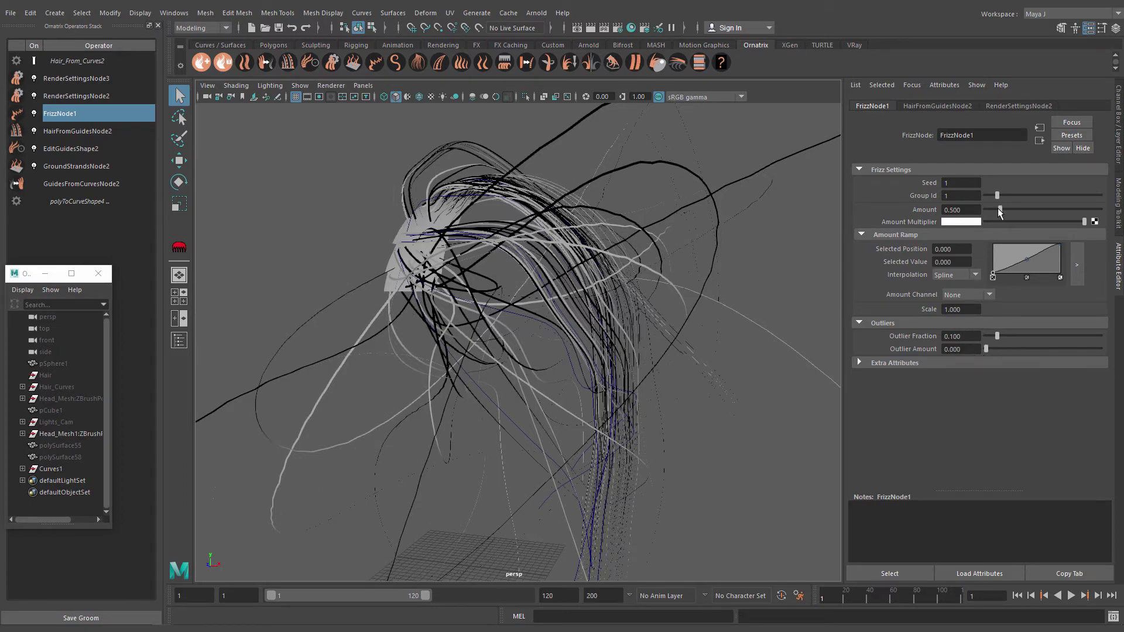
{"action": "left_click_drag", "start_coordinate": [1000, 209], "coordinate": [987, 209]}
Reshape the frizz Amount Ramp into a tip-weighted curve
{"action": "scroll", "coordinate": [483, 319], "scroll_direction": "up", "scroll_amount": 5}
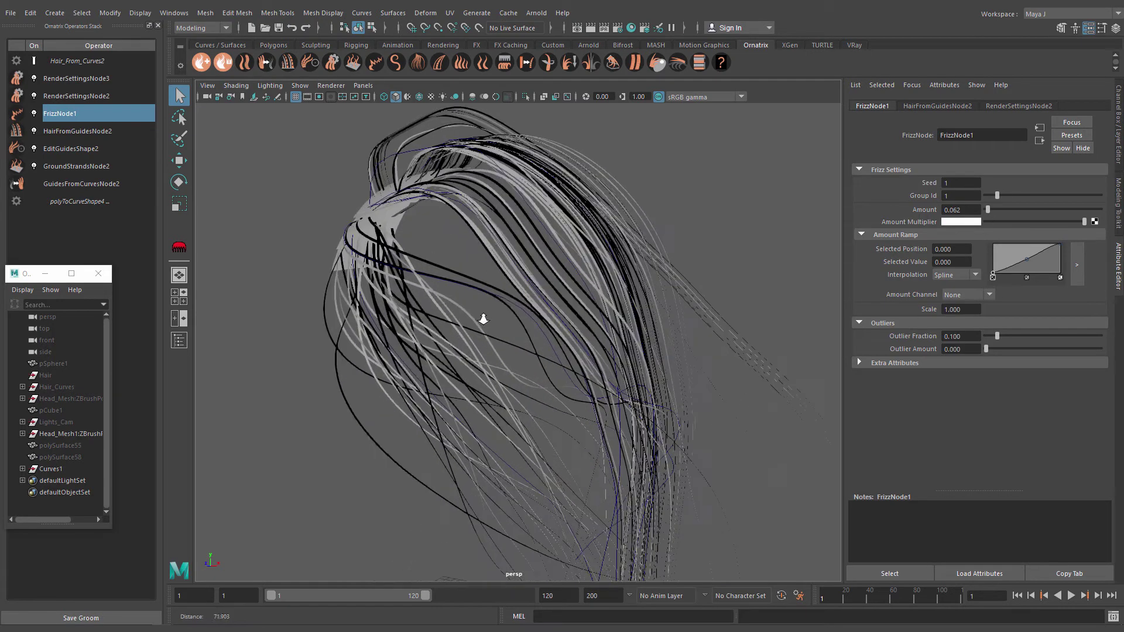
{"action": "left_click_drag", "start_coordinate": [994, 276], "coordinate": [999, 277]}
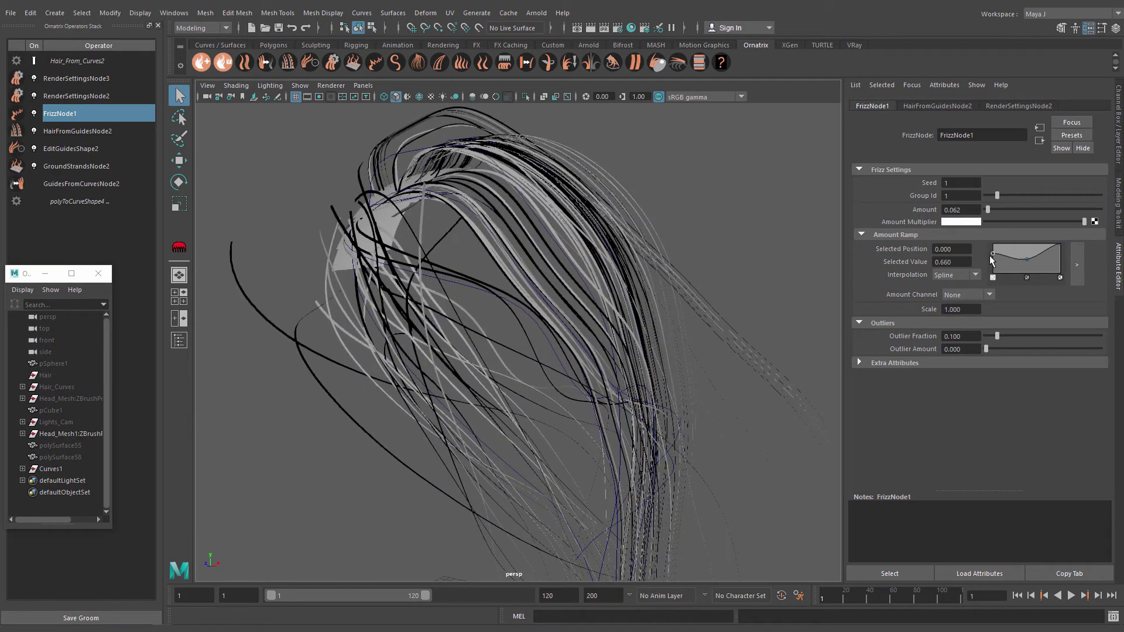
{"action": "left_click_drag", "start_coordinate": [1062, 244], "coordinate": [1064, 268]}
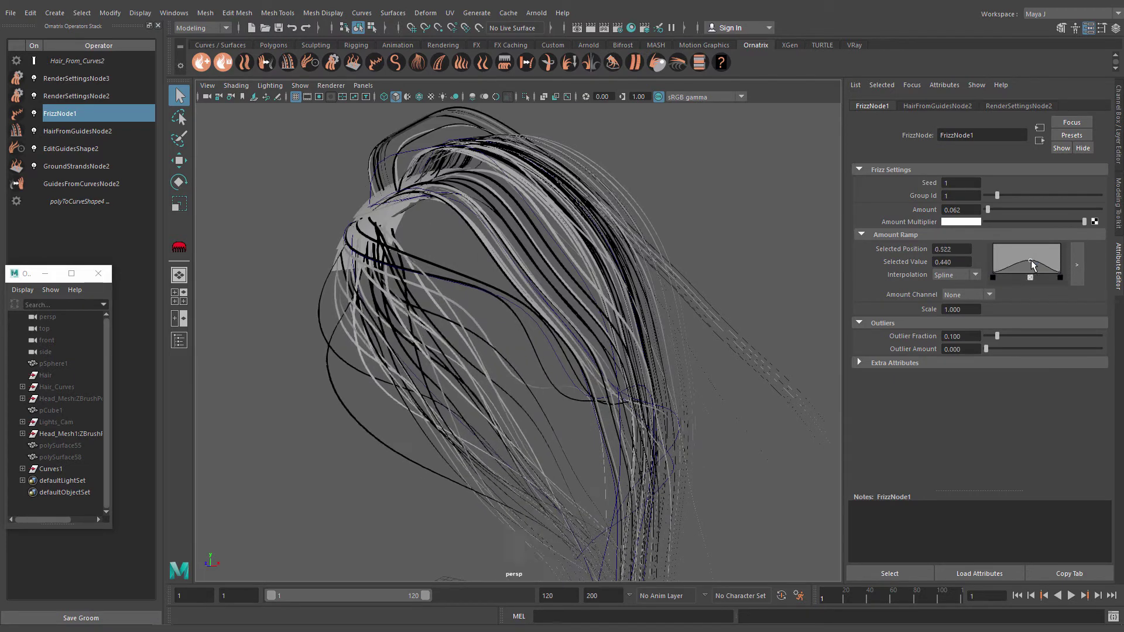
{"action": "mouse_move", "coordinate": [1027, 260]}
{"action": "left_mouse_down"}
{"action": "mouse_move", "coordinate": [1062, 267]}
{"action": "mouse_move", "coordinate": [1065, 252]}
{"action": "left_mouse_up"}
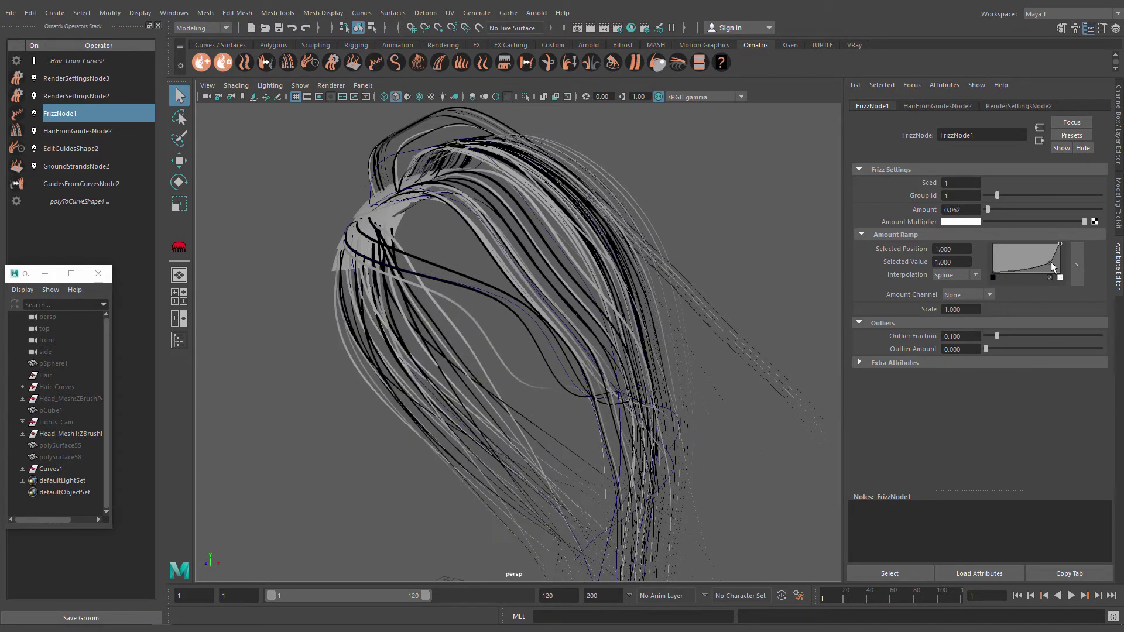
{"action": "left_click", "coordinate": [1023, 267]}
Set the frizz Scale to 8.400 and the Amount to 0.050
{"action": "double_click", "coordinate": [960, 310]}
{"action": "type", "text": "5.7"}
{"action": "key", "text": "Return"}
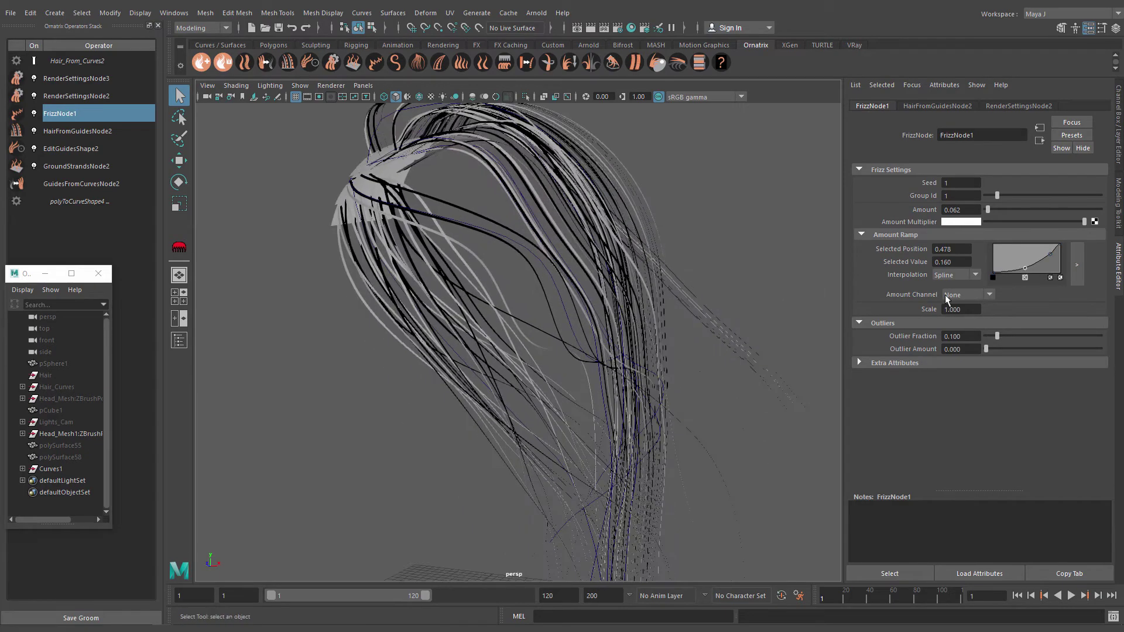
{"action": "left_click_drag", "start_coordinate": [982, 310], "coordinate": [993, 309], "text": "ctrl"}
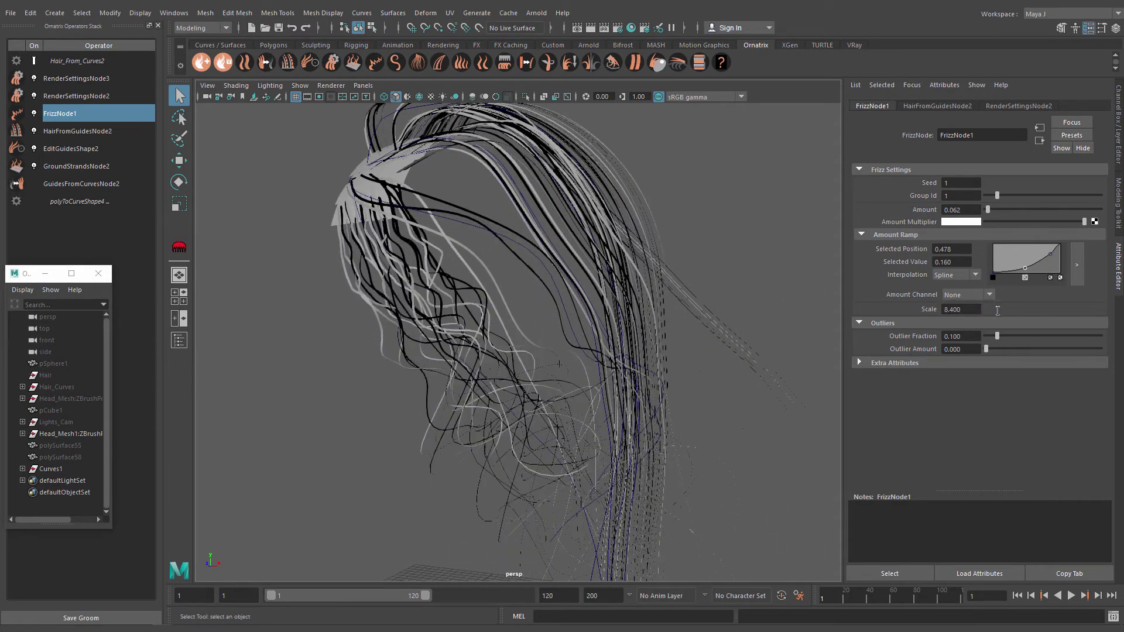
{"action": "left_click_drag", "start_coordinate": [981, 211], "coordinate": [939, 209], "text": "ctrl"}
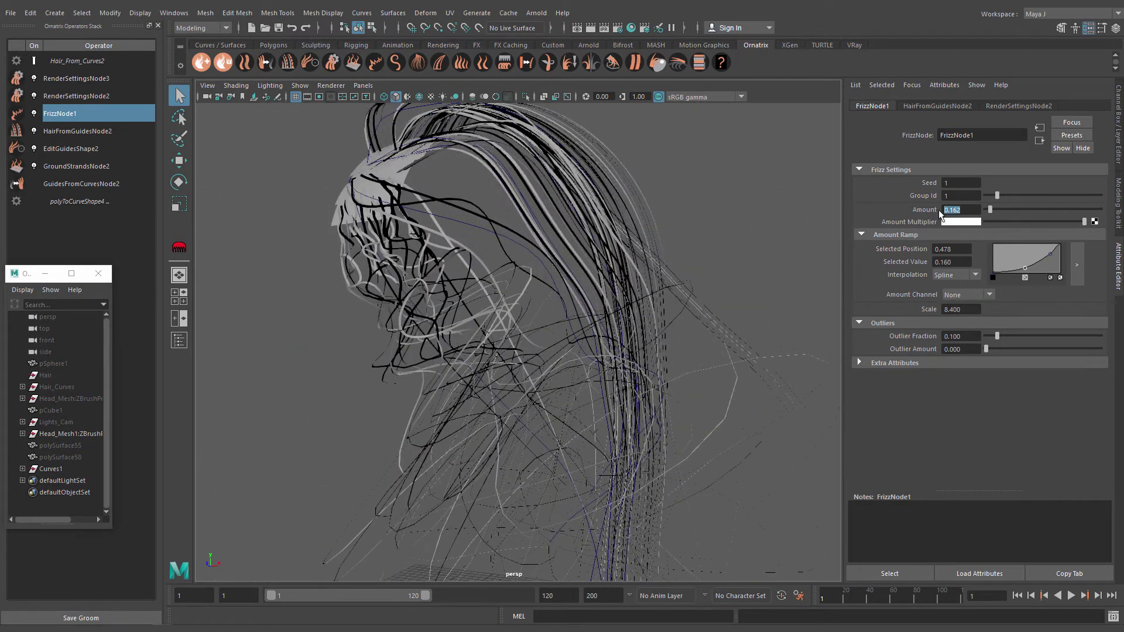
{"action": "type", "text": "0.050"}
{"action": "mouse_move", "coordinate": [533, 246]}
{"action": "left_mouse_down", "text": "alt"}
{"action": "mouse_move", "coordinate": [558, 241]}
{"action": "mouse_move", "coordinate": [660, 293]}
{"action": "mouse_move", "coordinate": [682, 266]}
{"action": "mouse_move", "coordinate": [611, 322]}
{"action": "mouse_move", "coordinate": [647, 326]}
{"action": "mouse_move", "coordinate": [566, 288]}
{"action": "left_mouse_up", "text": "alt"}
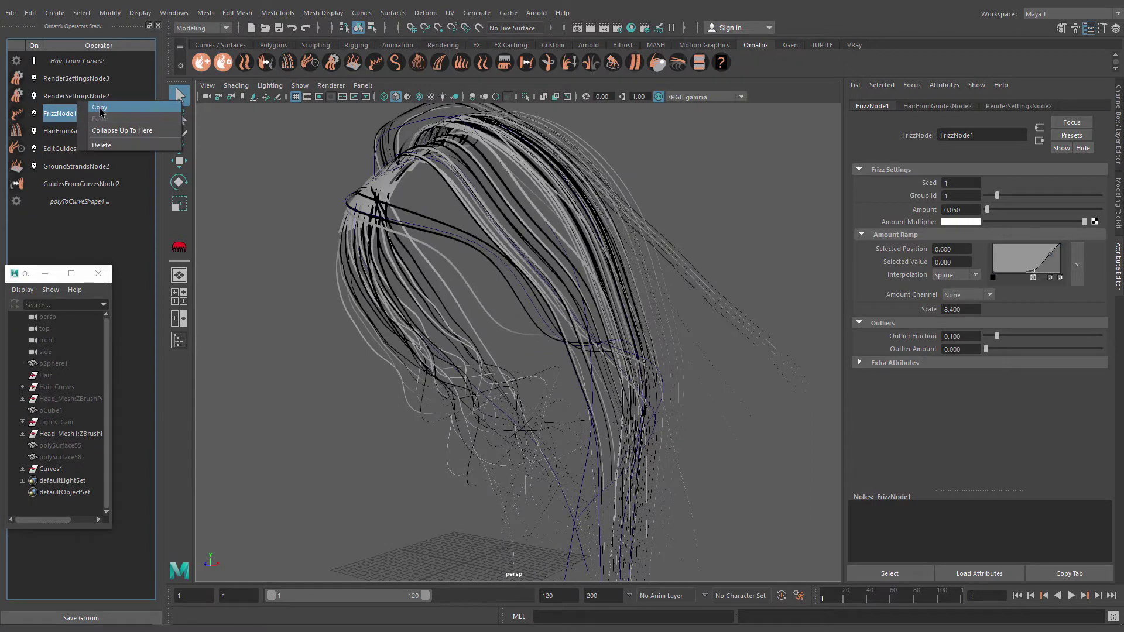
Copy the frizz operator as FrizzNode2 for Strand Group 2 with a dipping amount ramp
{"action": "left_click", "coordinate": [278, 28]}
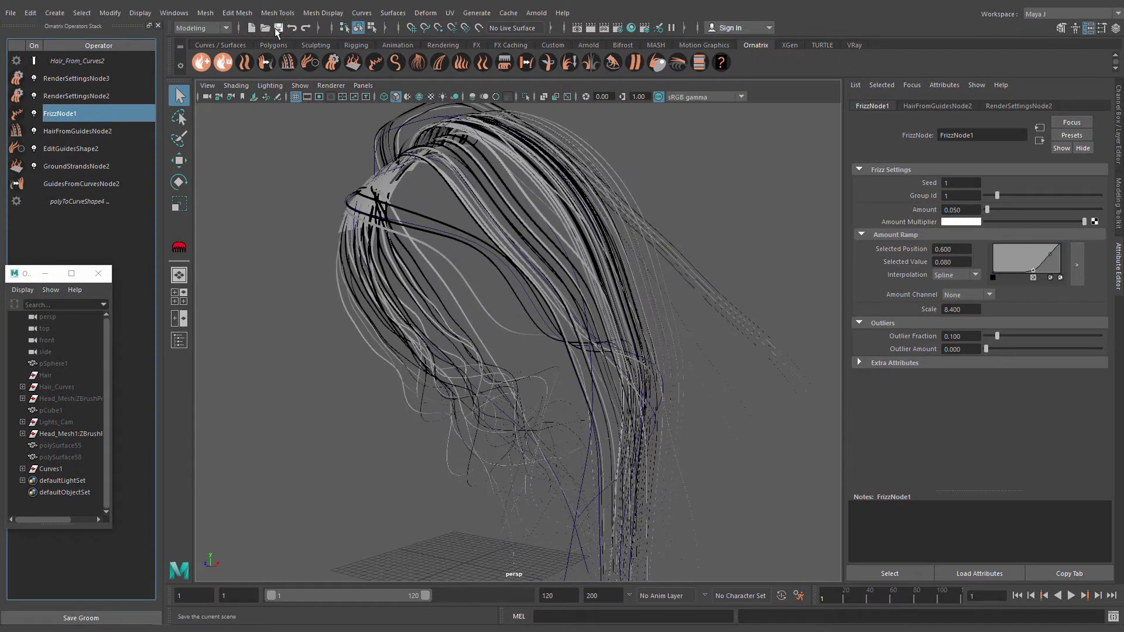
{"action": "right_click", "coordinate": [82, 111]}
{"action": "left_click", "coordinate": [150, 126]}
{"action": "left_click_drag", "start_coordinate": [998, 195], "coordinate": [1009, 195]}
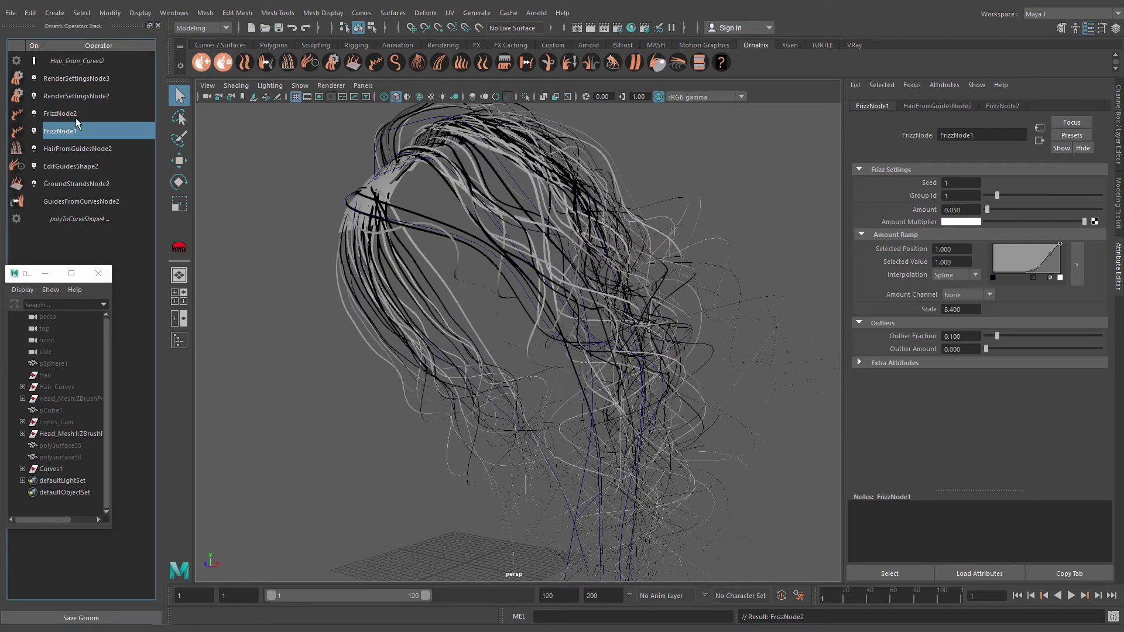
{"action": "left_click", "coordinate": [1030, 270]}
{"action": "left_click_drag", "start_coordinate": [1030, 271], "coordinate": [1034, 269]}
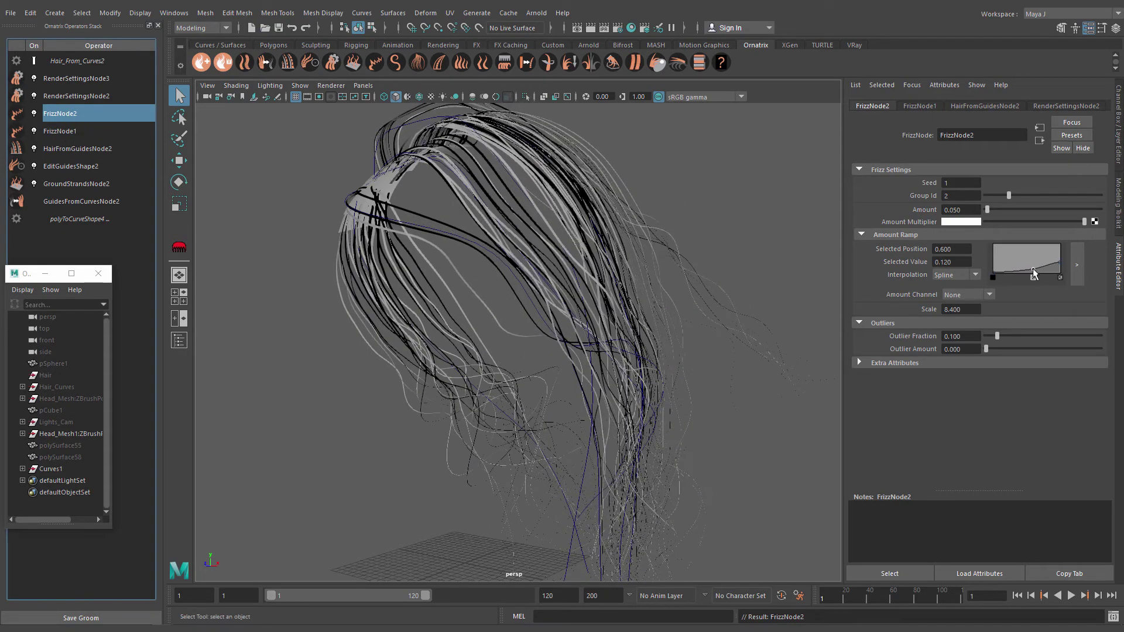
{"action": "mouse_move", "coordinate": [586, 293]}
{"action": "left_mouse_down", "text": "alt"}
{"action": "mouse_move", "coordinate": [723, 297]}
{"action": "mouse_move", "coordinate": [720, 262]}
{"action": "mouse_move", "coordinate": [564, 263]}
{"action": "mouse_move", "coordinate": [633, 258]}
{"action": "left_mouse_up", "text": "alt"}
Save the scene with Ctrl+S and dismiss the student version notice
{"action": "key", "text": "ctrl+s"}
{"action": "left_click", "coordinate": [538, 326]}
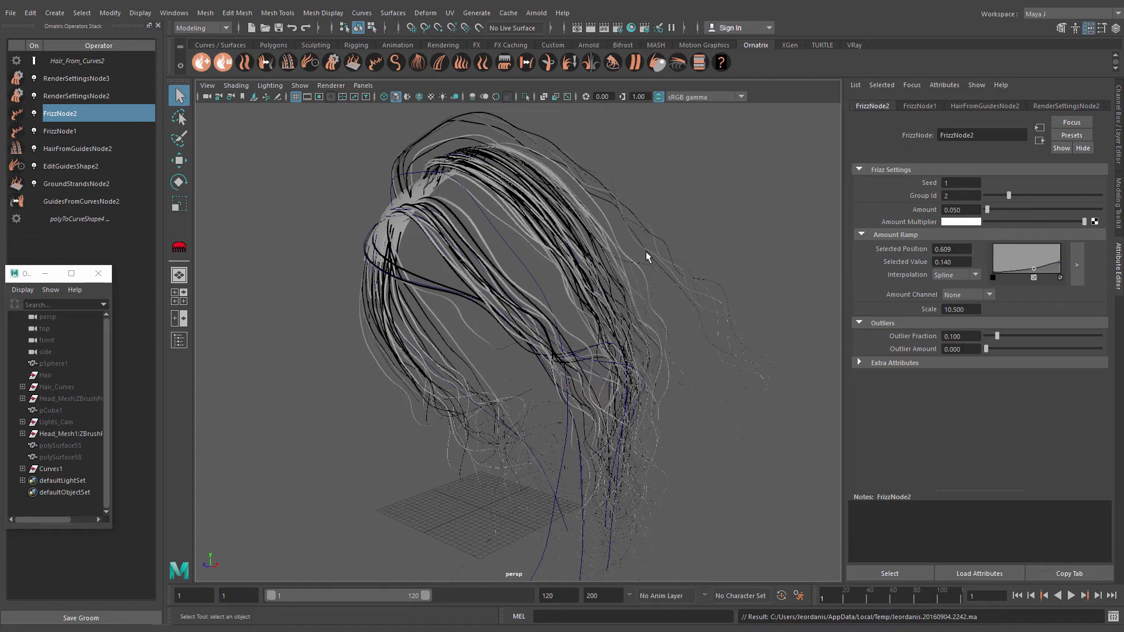
{"action": "mouse_move", "coordinate": [641, 266]}
{"action": "left_mouse_down", "text": "alt"}
{"action": "mouse_move", "coordinate": [457, 250]}
{"action": "mouse_move", "coordinate": [598, 241]}
{"action": "left_mouse_up", "text": "alt"}
Hide the head mesh and put the long guide curve into Control Vertex mode
{"action": "left_click", "coordinate": [598, 241]}
{"action": "key", "text": "h"}
{"action": "scroll", "coordinate": [497, 419], "scroll_direction": "up", "scroll_amount": 3}
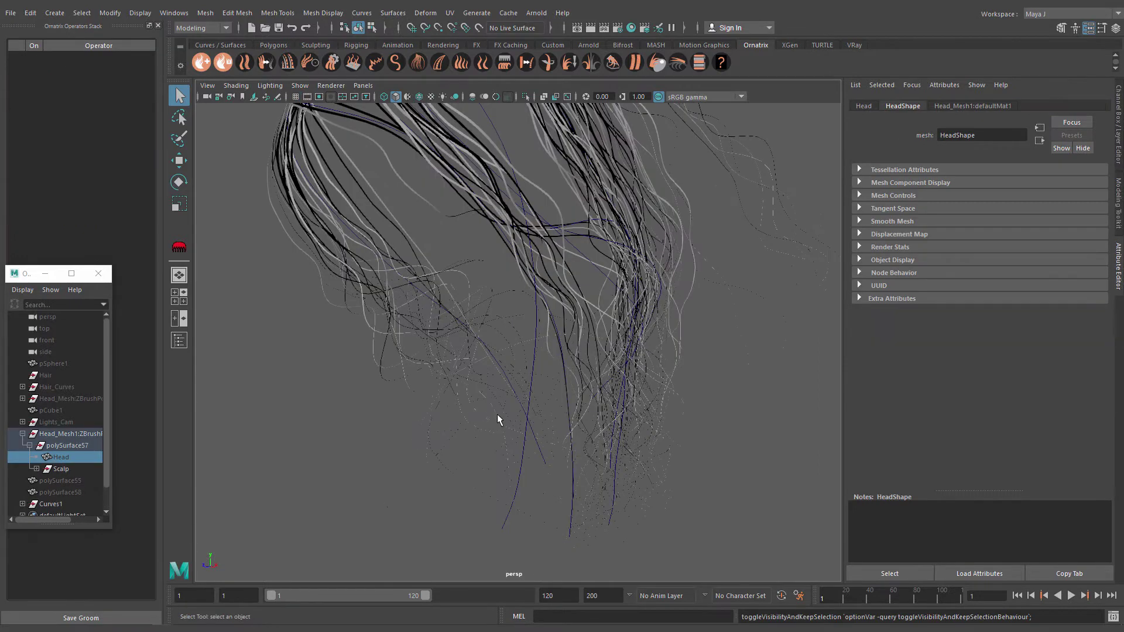
{"action": "left_click", "coordinate": [540, 458]}
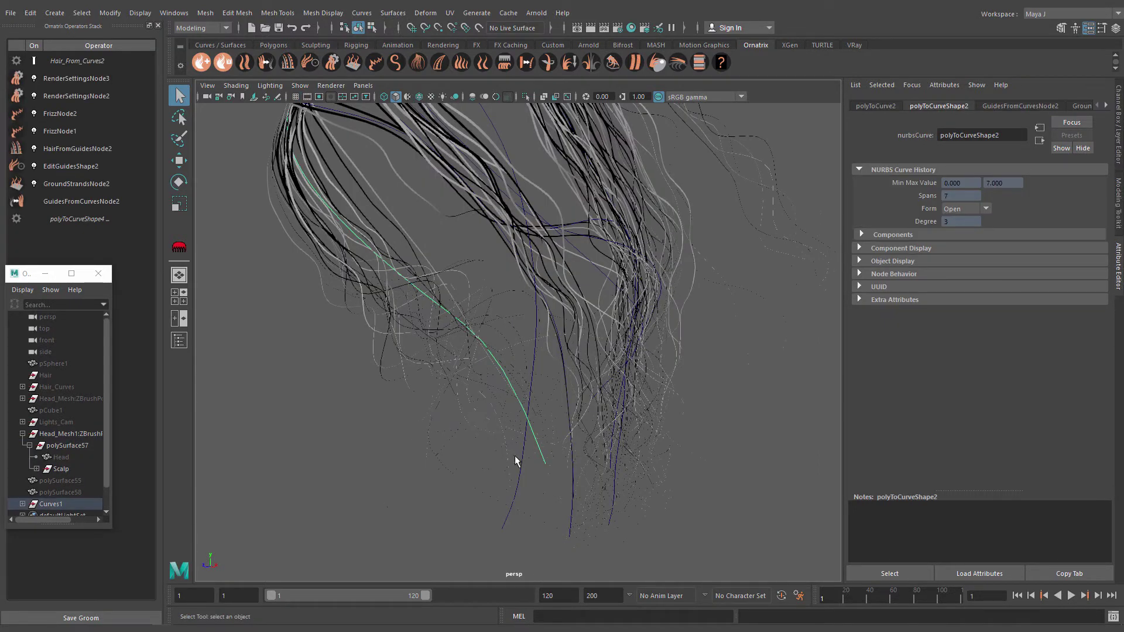
{"action": "right_click", "coordinate": [539, 452]}
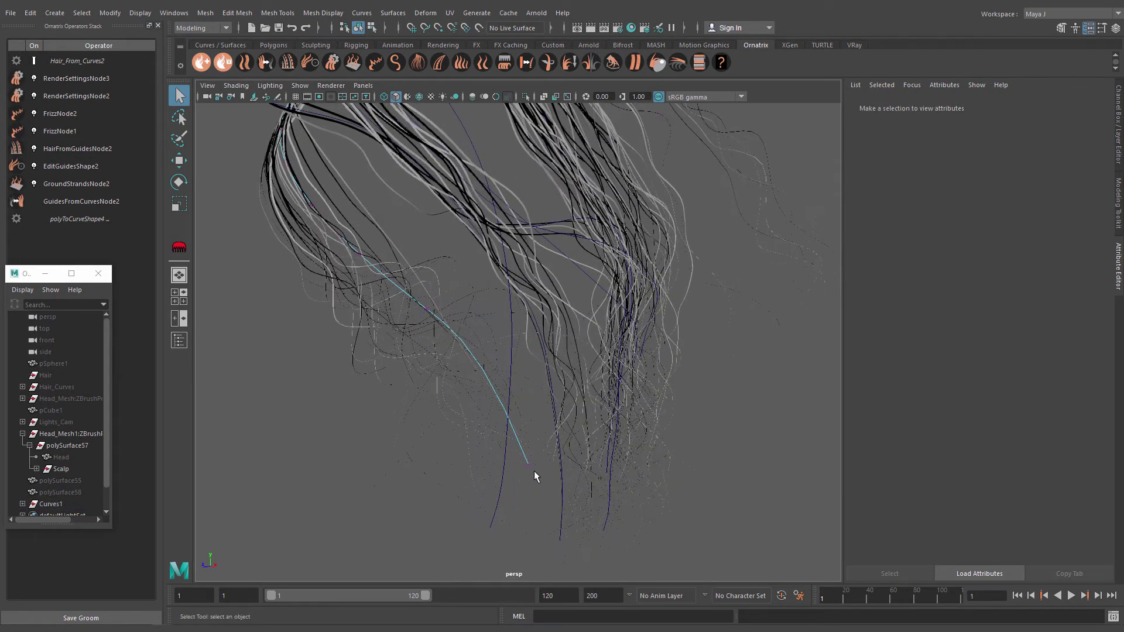
{"action": "mouse_move", "coordinate": [538, 479]}
{"action": "left_mouse_down"}
{"action": "mouse_move", "coordinate": [497, 412]}
{"action": "mouse_move", "coordinate": [480, 449]}
{"action": "left_mouse_up"}
Select the curve's lower tip vertex and pull it to a new position
{"action": "left_click_drag", "start_coordinate": [547, 507], "coordinate": [430, 319]}
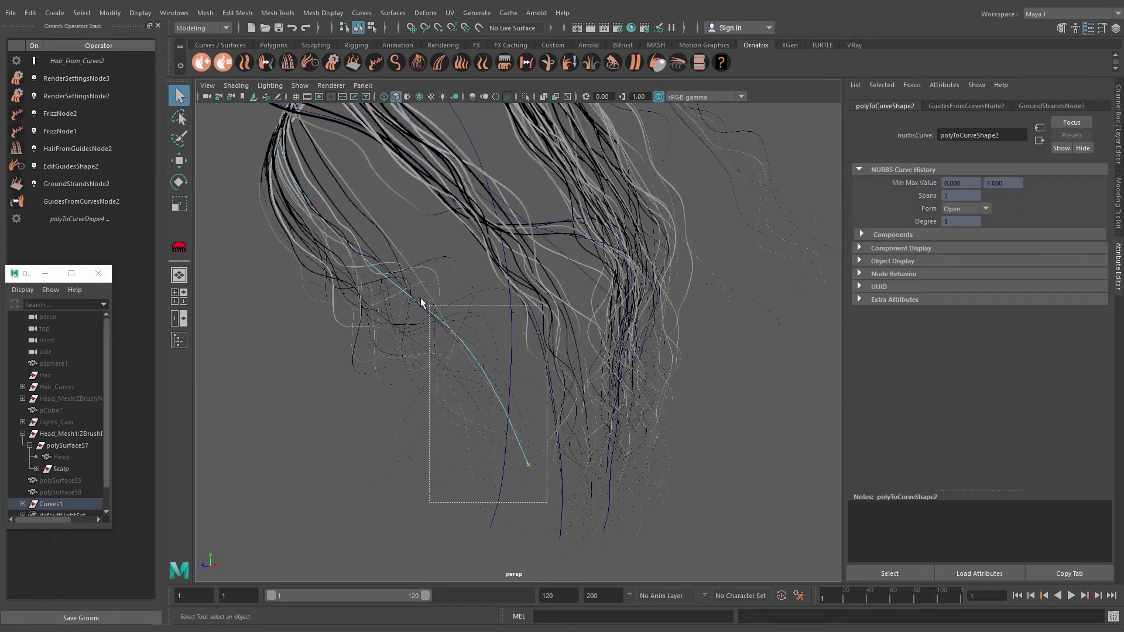
{"action": "mouse_move", "coordinate": [446, 408]}
{"action": "left_mouse_down", "text": "alt"}
{"action": "mouse_move", "coordinate": [427, 337]}
{"action": "mouse_move", "coordinate": [375, 369]}
{"action": "mouse_move", "coordinate": [430, 337]}
{"action": "mouse_move", "coordinate": [395, 307]}
{"action": "mouse_move", "coordinate": [452, 326]}
{"action": "mouse_move", "coordinate": [430, 352]}
{"action": "mouse_move", "coordinate": [494, 344]}
{"action": "mouse_move", "coordinate": [591, 362]}
{"action": "left_mouse_up", "text": "alt"}
{"action": "mouse_move", "coordinate": [673, 366]}
{"action": "left_mouse_down", "text": "alt"}
{"action": "mouse_move", "coordinate": [514, 351]}
{"action": "mouse_move", "coordinate": [488, 329]}
{"action": "left_mouse_up", "text": "alt"}
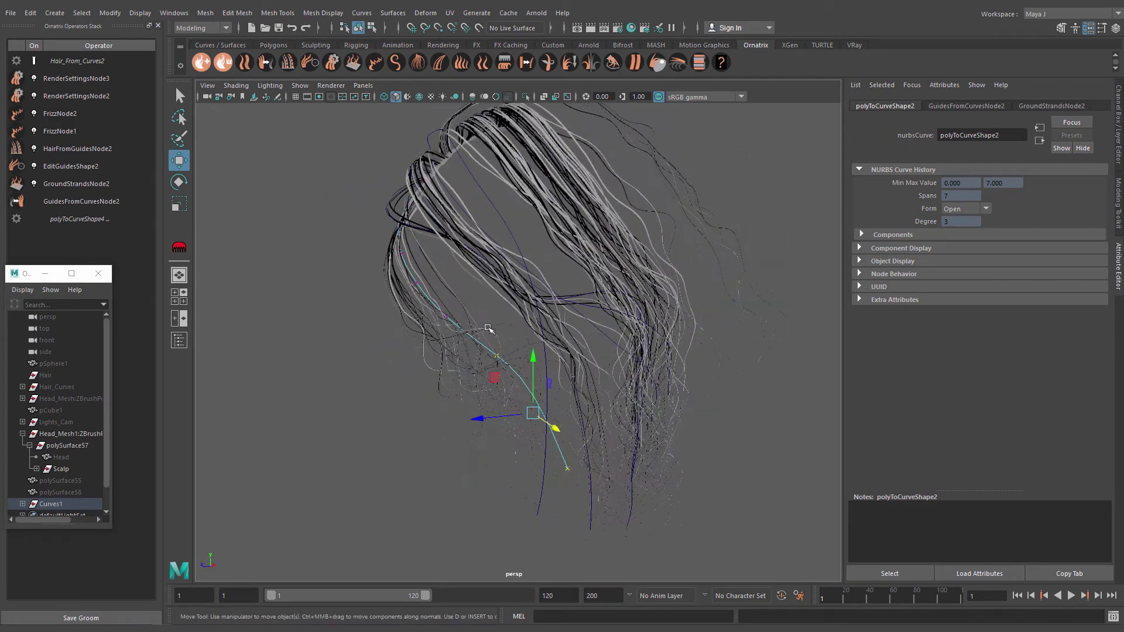
{"action": "scroll", "coordinate": [386, 338], "scroll_direction": "up", "scroll_amount": 3}
{"action": "scroll", "coordinate": [386, 338], "scroll_direction": "up", "scroll_amount": 2}
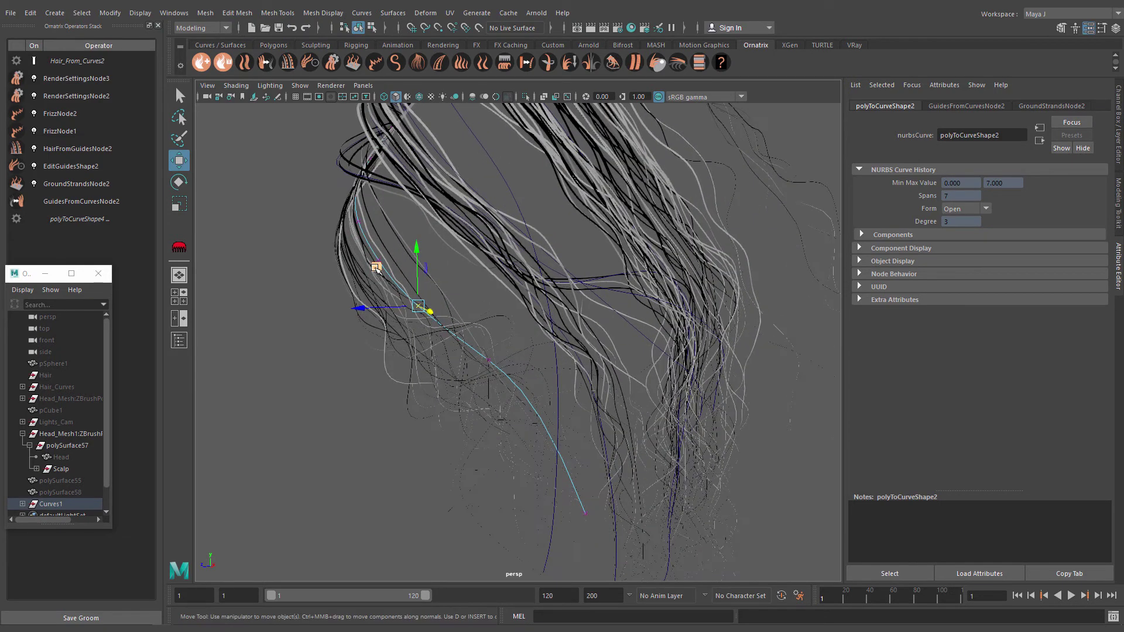
{"action": "mouse_move", "coordinate": [377, 261]}
{"action": "left_mouse_down"}
{"action": "mouse_move", "coordinate": [337, 277]}
{"action": "mouse_move", "coordinate": [326, 231]}
{"action": "mouse_move", "coordinate": [313, 226]}
{"action": "mouse_move", "coordinate": [275, 275]}
{"action": "left_mouse_up"}
{"action": "left_click", "coordinate": [61, 457]}
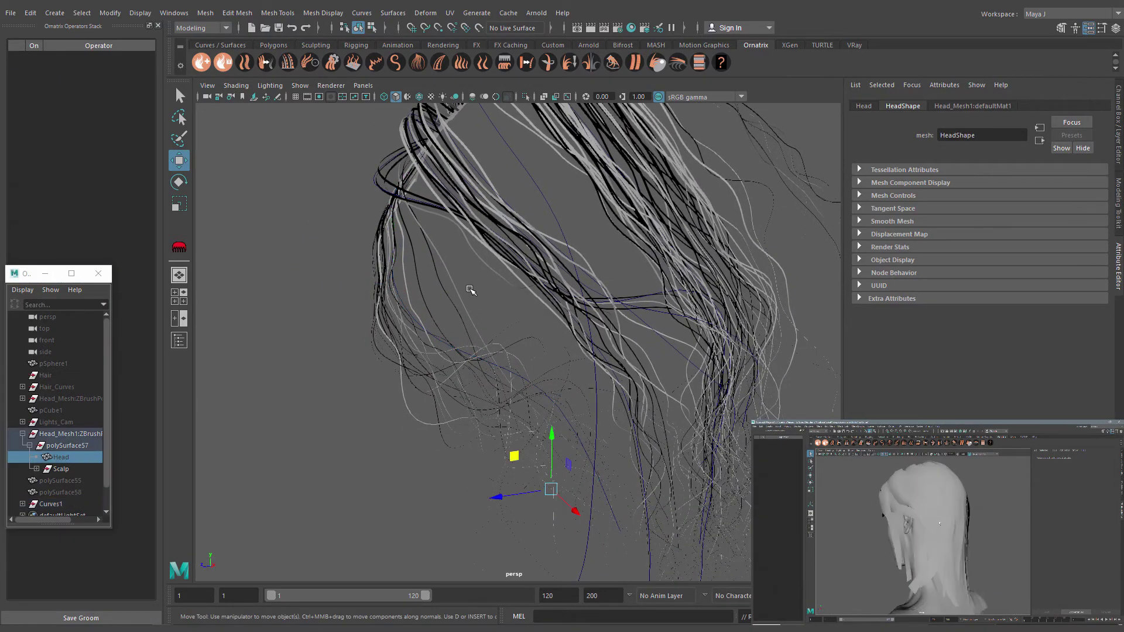
Unhide the head and put the guide curve beside the face into Control Vertex mode
{"action": "key", "text": "shift+h"}
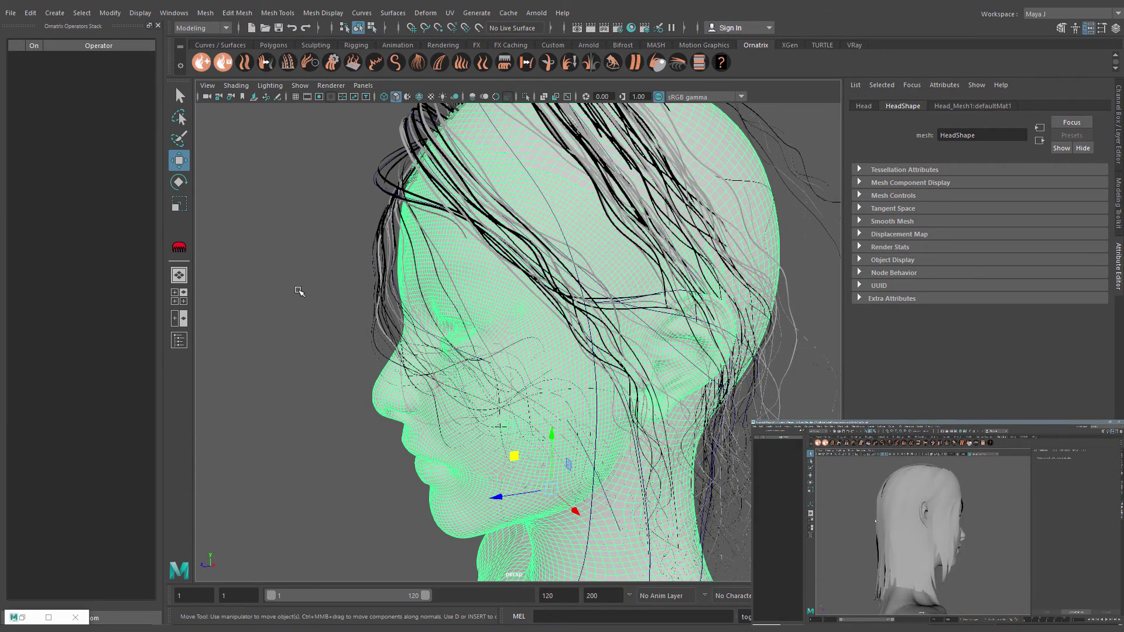
{"action": "left_click_drag", "start_coordinate": [300, 291], "coordinate": [388, 309], "text": "alt"}
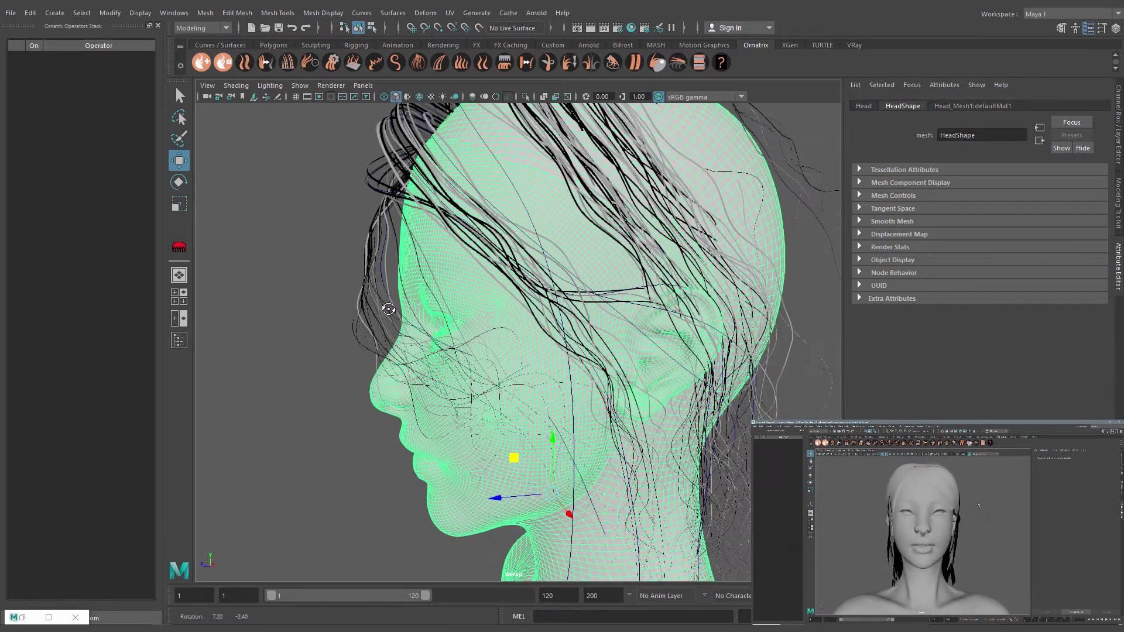
{"action": "left_click", "coordinate": [366, 276]}
{"action": "right_click", "coordinate": [366, 275]}
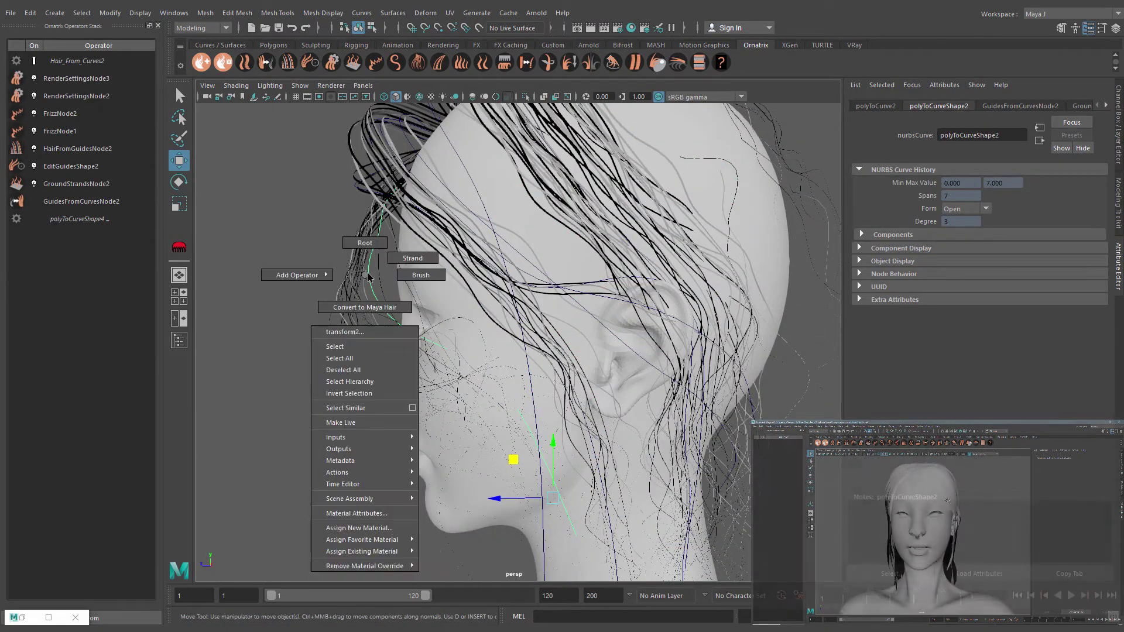
{"action": "right_click", "coordinate": [372, 286]}
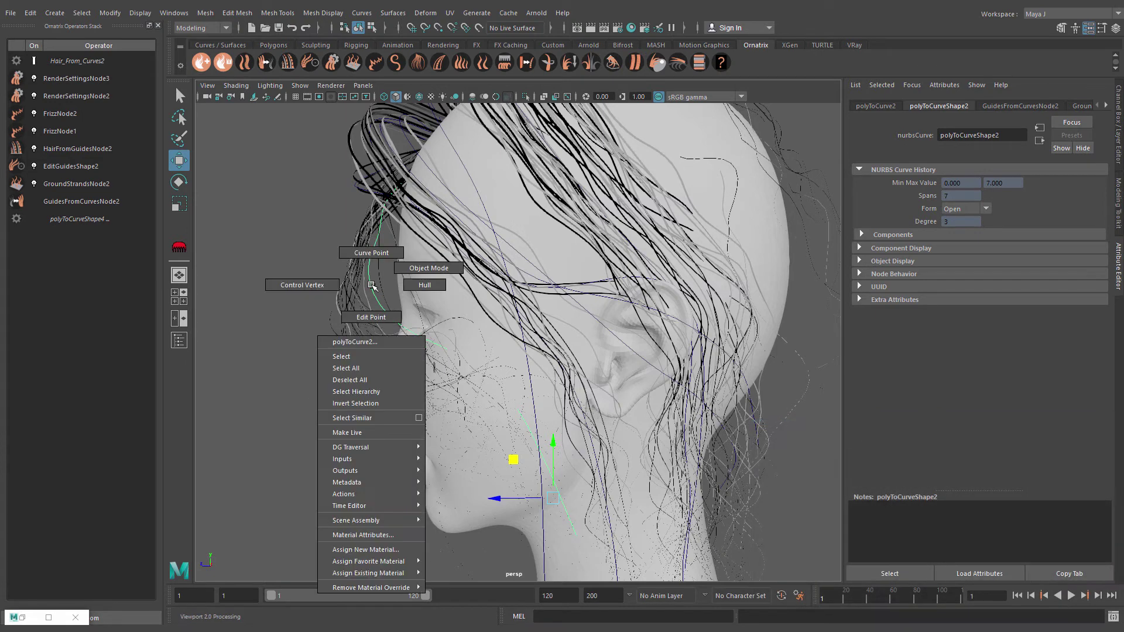
{"action": "left_click", "coordinate": [326, 285]}
Move the curve's vertices outward and sideways so it arcs forward past the cheek
{"action": "left_click_drag", "start_coordinate": [365, 281], "coordinate": [308, 270]}
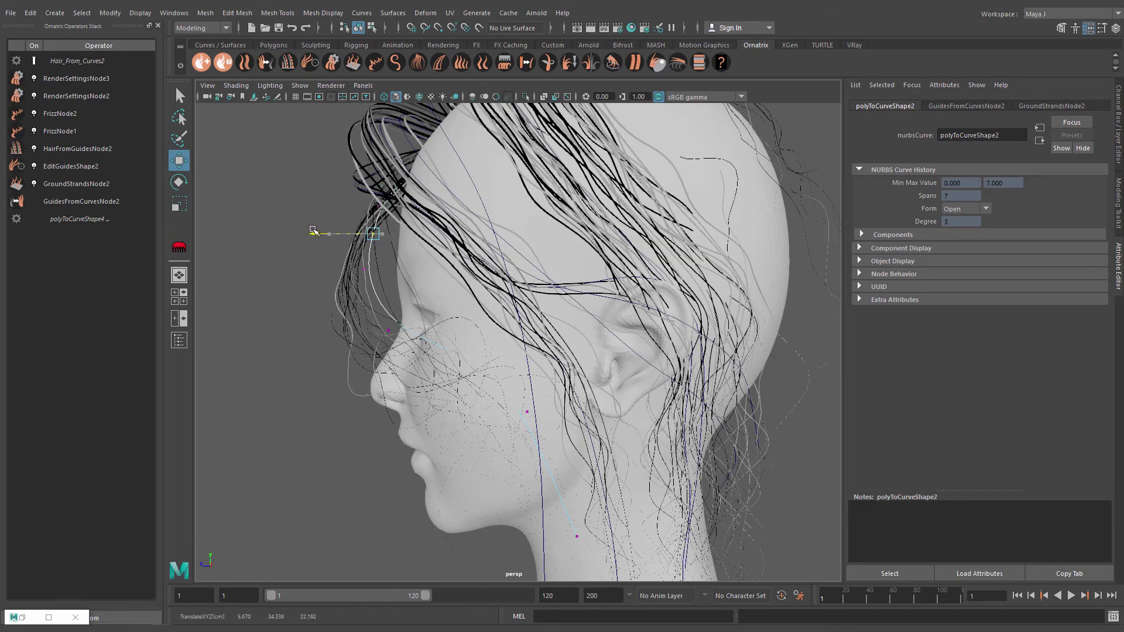
{"action": "mouse_move", "coordinate": [461, 365]}
{"action": "left_mouse_down", "text": "alt"}
{"action": "mouse_move", "coordinate": [653, 395]}
{"action": "mouse_move", "coordinate": [647, 362]}
{"action": "left_mouse_up", "text": "alt"}
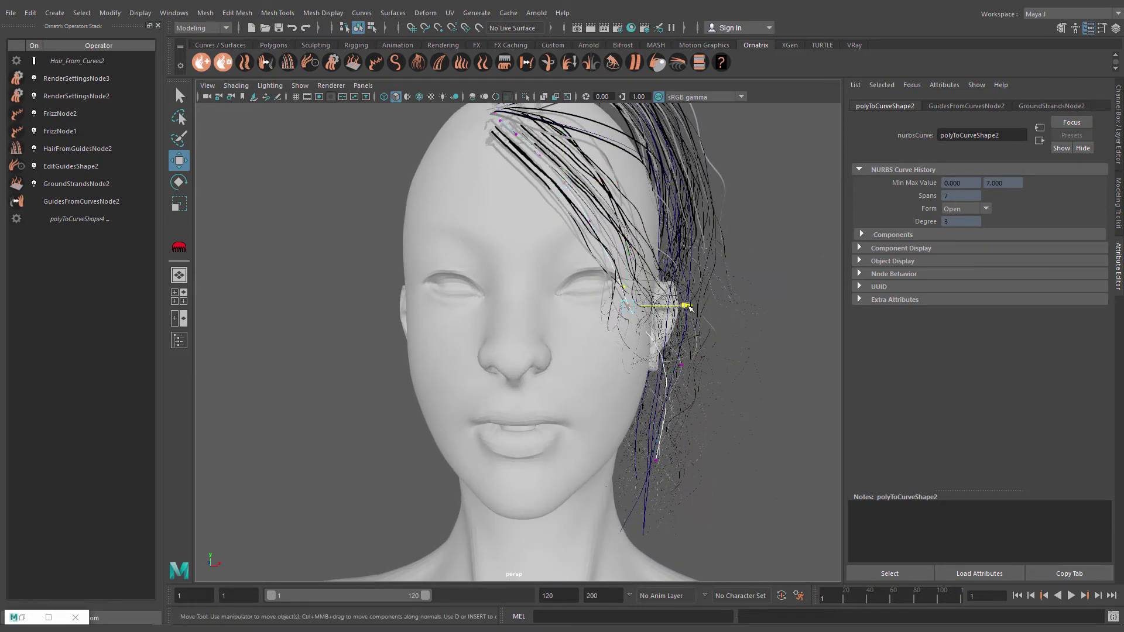
{"action": "left_click_drag", "start_coordinate": [688, 306], "coordinate": [709, 307]}
{"action": "left_click_drag", "start_coordinate": [708, 377], "coordinate": [485, 333], "text": "alt"}
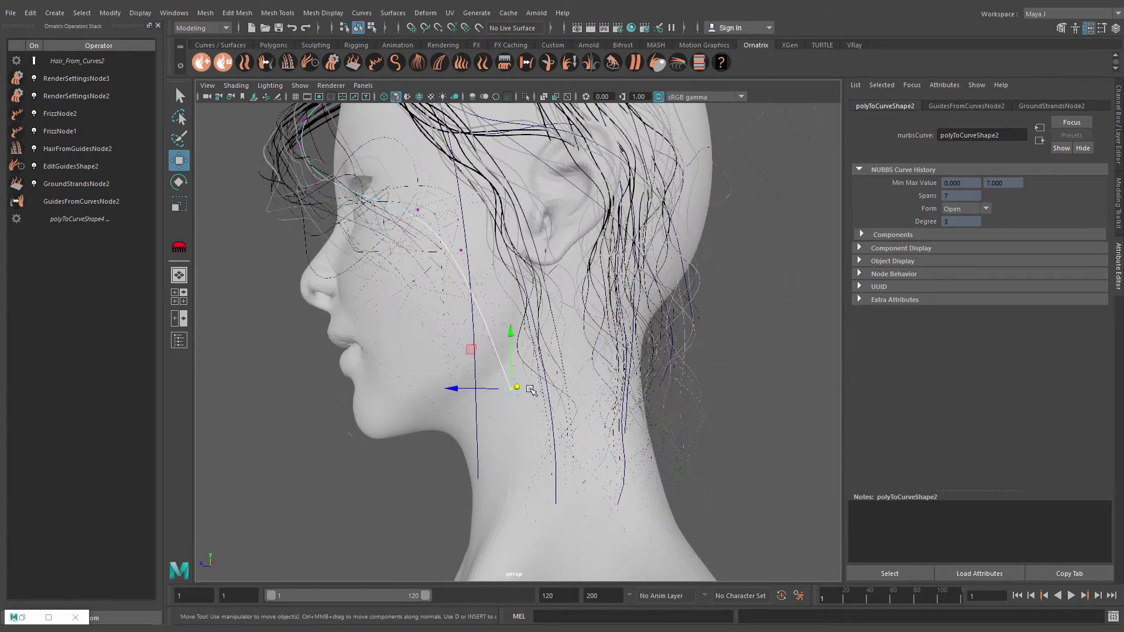
{"action": "left_click_drag", "start_coordinate": [531, 389], "coordinate": [480, 361], "text": "alt"}
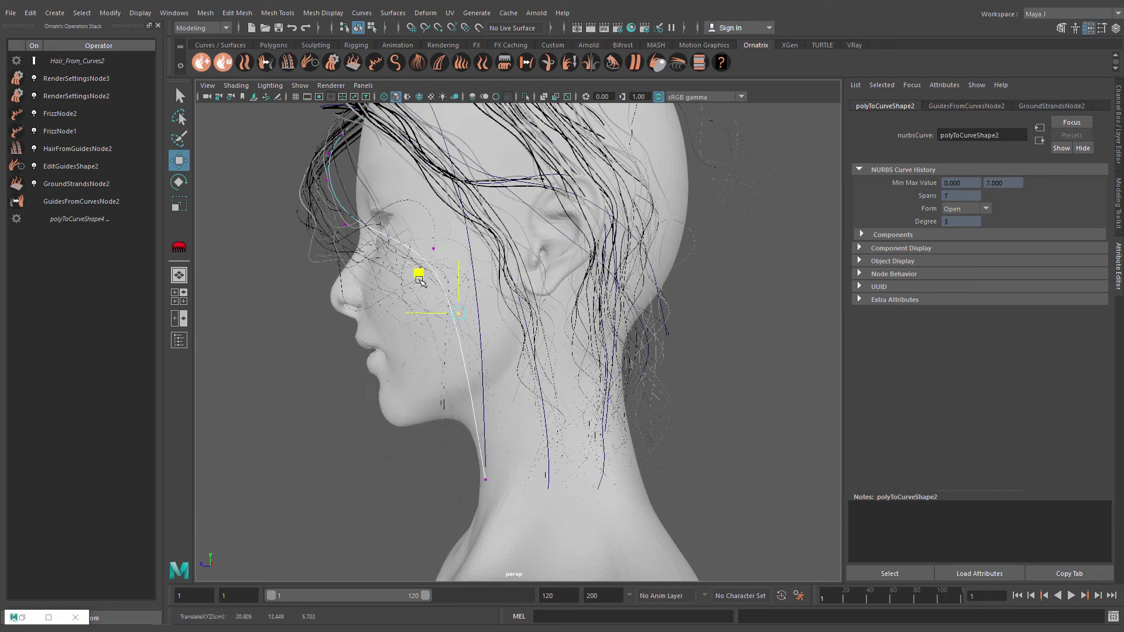
{"action": "mouse_move", "coordinate": [460, 316]}
{"action": "left_mouse_down", "text": "alt"}
{"action": "mouse_move", "coordinate": [534, 303]}
{"action": "mouse_move", "coordinate": [329, 373]}
{"action": "left_mouse_up", "text": "alt"}
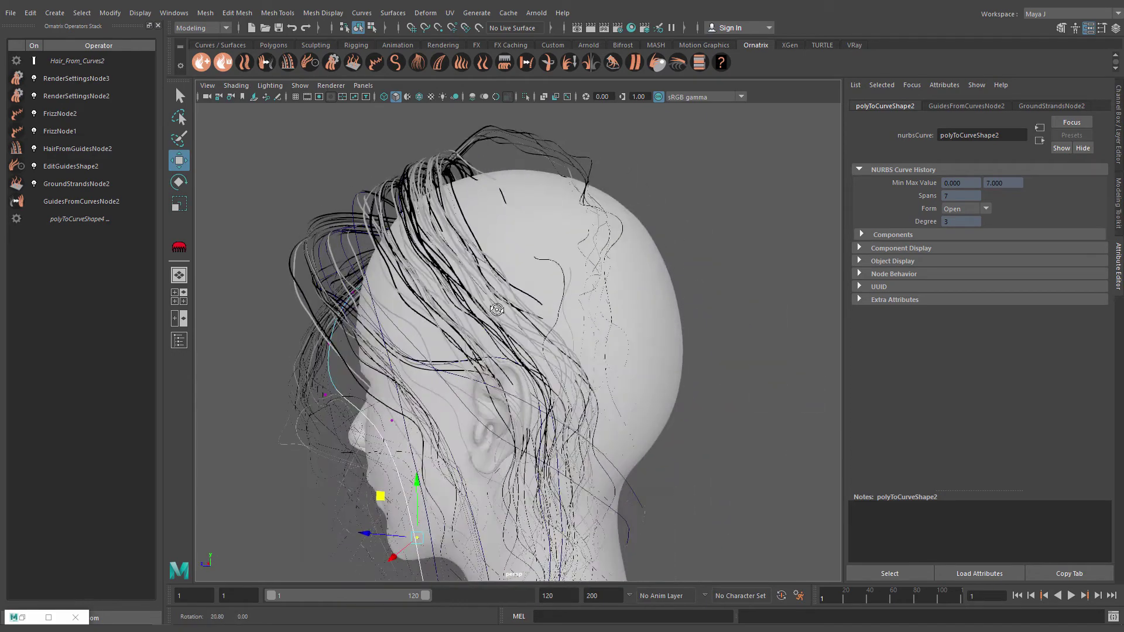
{"action": "right_click_drag", "start_coordinate": [328, 323], "coordinate": [375, 314]}
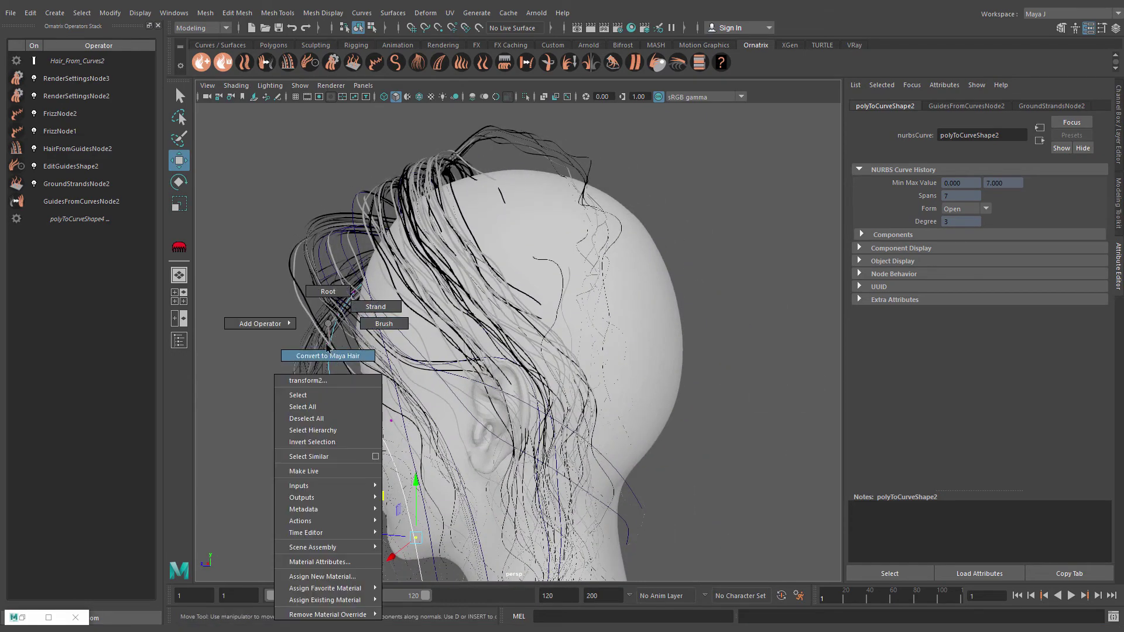
{"action": "right_click", "coordinate": [218, 319]}
{"action": "left_click", "coordinate": [248, 298]}
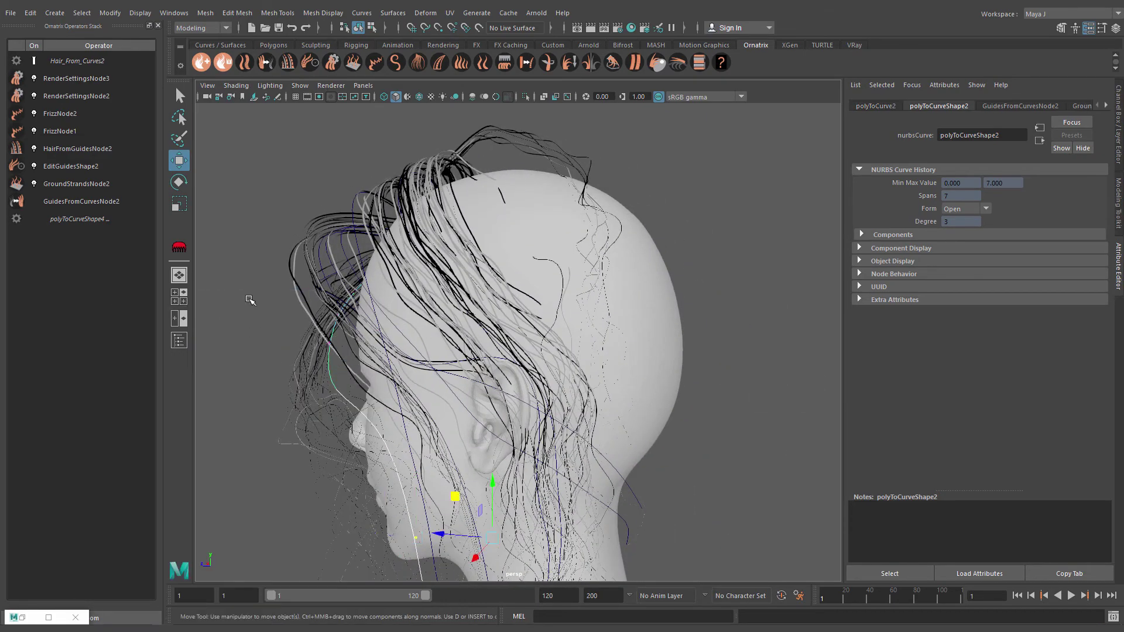
{"action": "left_click_drag", "start_coordinate": [308, 324], "coordinate": [671, 446], "text": "alt"}
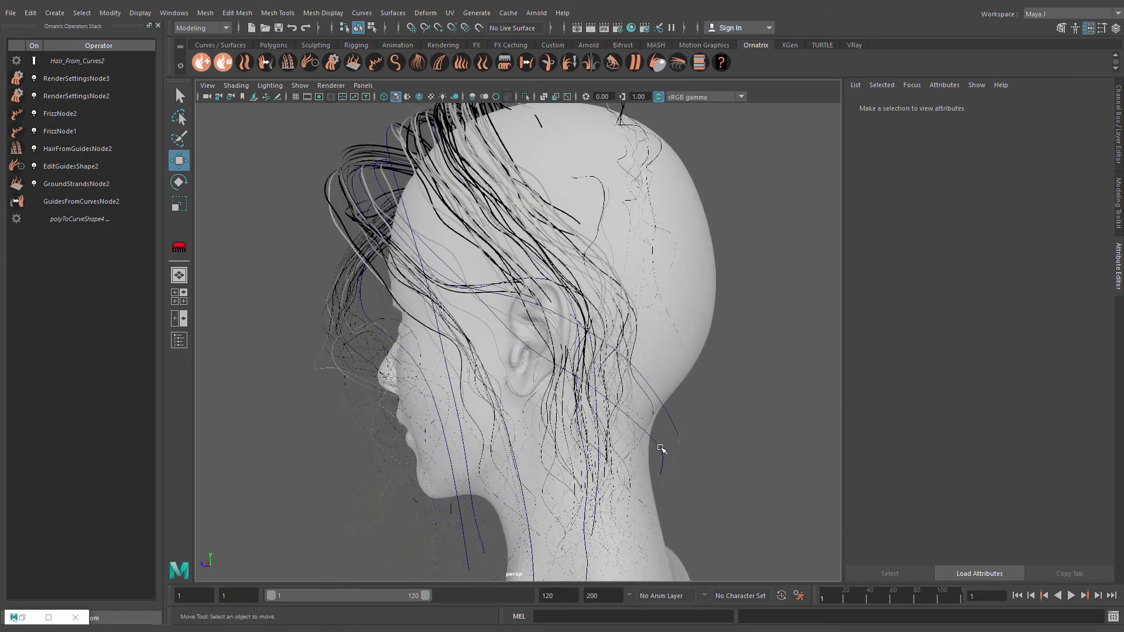
{"action": "left_click", "coordinate": [662, 449]}
{"action": "left_click", "coordinate": [726, 408]}
{"action": "mouse_move", "coordinate": [723, 421]}
{"action": "left_mouse_down", "text": "alt"}
{"action": "mouse_move", "coordinate": [668, 437]}
{"action": "mouse_move", "coordinate": [683, 420]}
{"action": "left_mouse_up", "text": "alt"}
{"action": "mouse_move", "coordinate": [683, 419]}
{"action": "right_mouse_down", "text": "alt"}
{"action": "mouse_move", "coordinate": [766, 486]}
{"action": "mouse_move", "coordinate": [725, 404]}
{"action": "right_mouse_up", "text": "alt"}
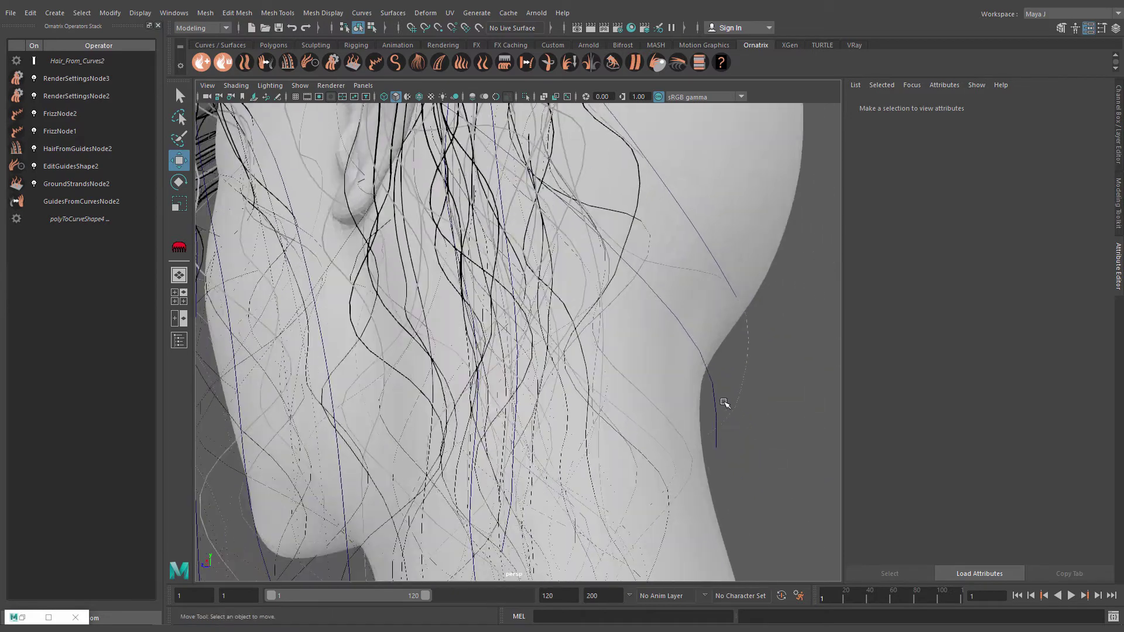
{"action": "left_click", "coordinate": [715, 393]}
{"action": "left_click", "coordinate": [712, 383]}
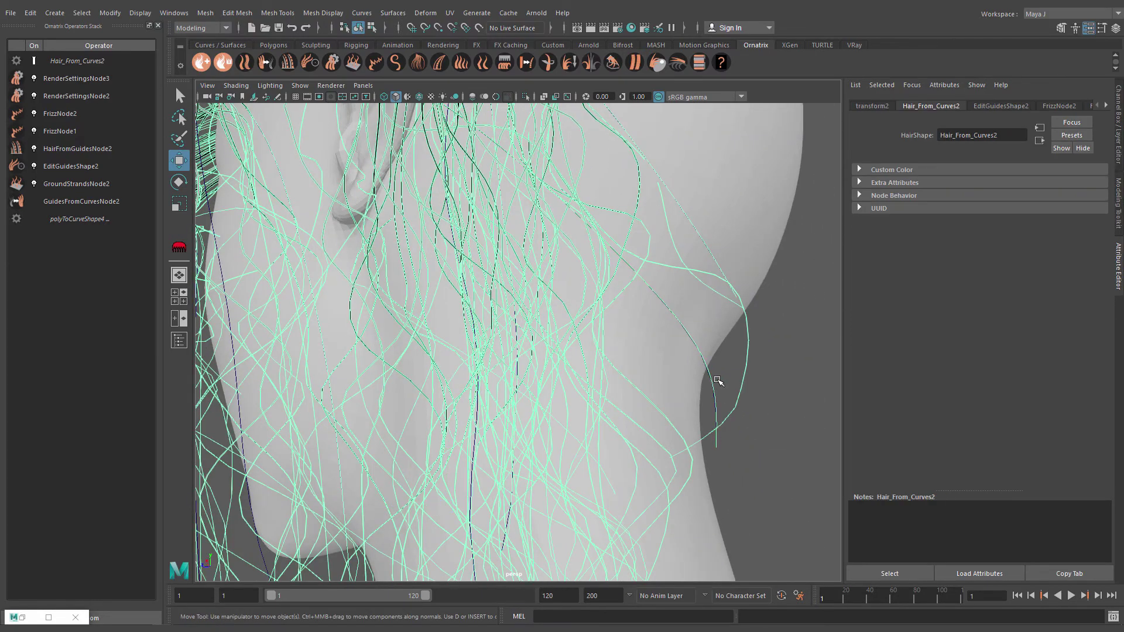
{"action": "key", "text": "f"}
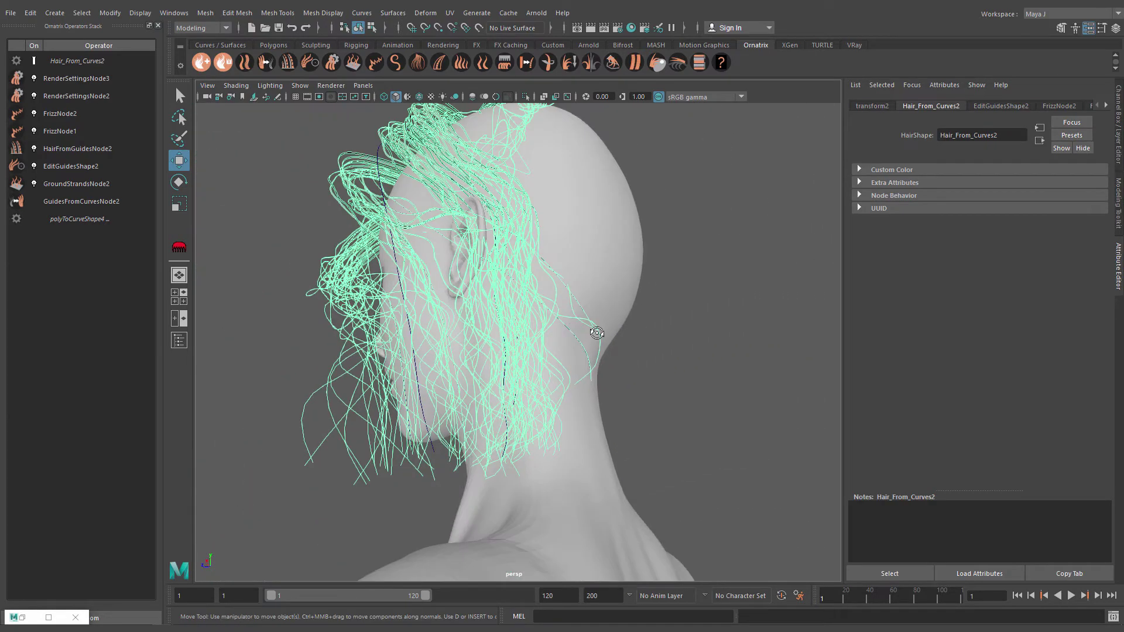
{"action": "mouse_move", "coordinate": [716, 388]}
{"action": "left_mouse_down", "text": "alt"}
{"action": "mouse_move", "coordinate": [743, 344]}
{"action": "mouse_move", "coordinate": [339, 287]}
{"action": "left_mouse_up", "text": "alt"}
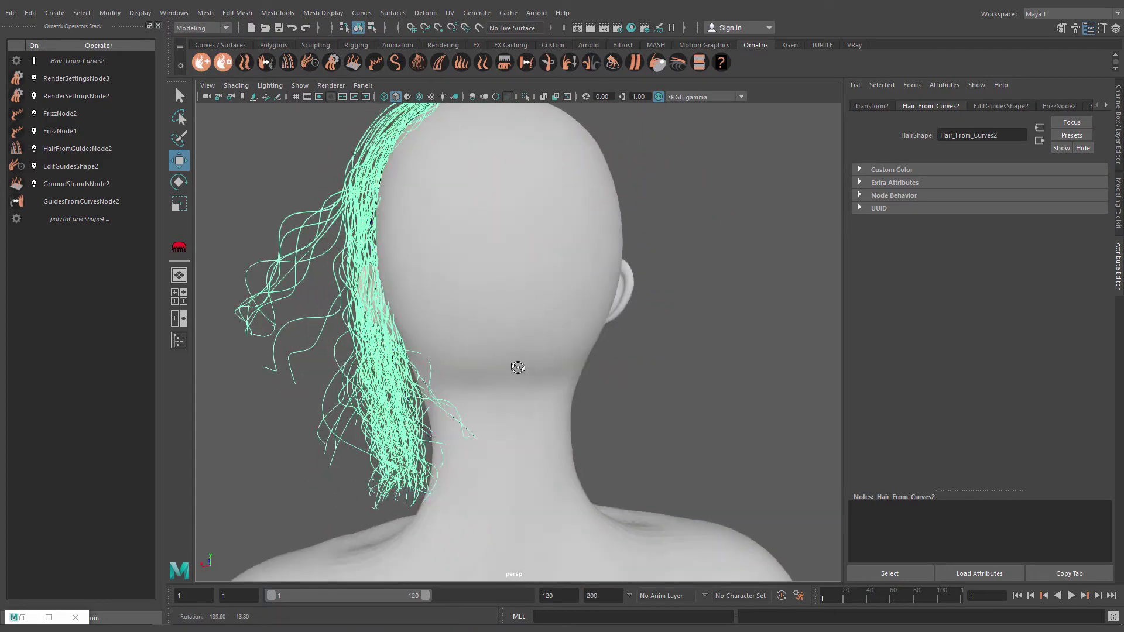
{"action": "left_click", "coordinate": [339, 287]}
{"action": "scroll", "coordinate": [394, 331], "scroll_direction": "up", "scroll_amount": 5}
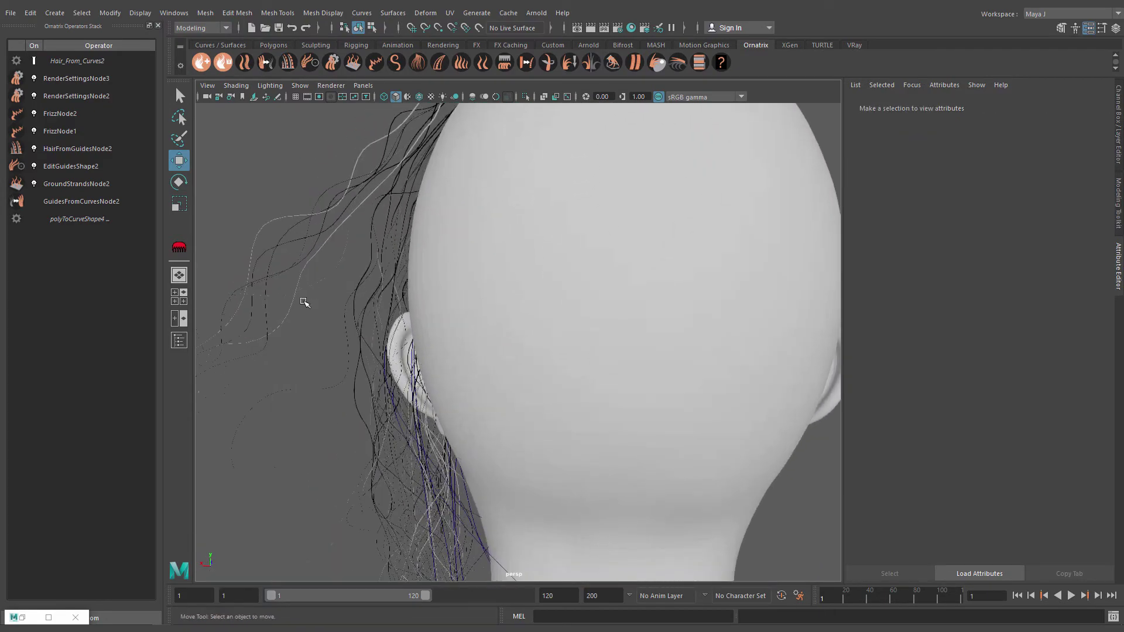
{"action": "mouse_move", "coordinate": [447, 384]}
{"action": "left_mouse_down", "text": "alt"}
{"action": "mouse_move", "coordinate": [364, 344]}
{"action": "mouse_move", "coordinate": [371, 332]}
{"action": "mouse_move", "coordinate": [439, 369]}
{"action": "mouse_move", "coordinate": [515, 377]}
{"action": "mouse_move", "coordinate": [553, 359]}
{"action": "mouse_move", "coordinate": [508, 337]}
{"action": "mouse_move", "coordinate": [564, 344]}
{"action": "mouse_move", "coordinate": [556, 311]}
{"action": "mouse_move", "coordinate": [574, 297]}
{"action": "mouse_move", "coordinate": [549, 297]}
{"action": "left_mouse_up", "text": "alt"}
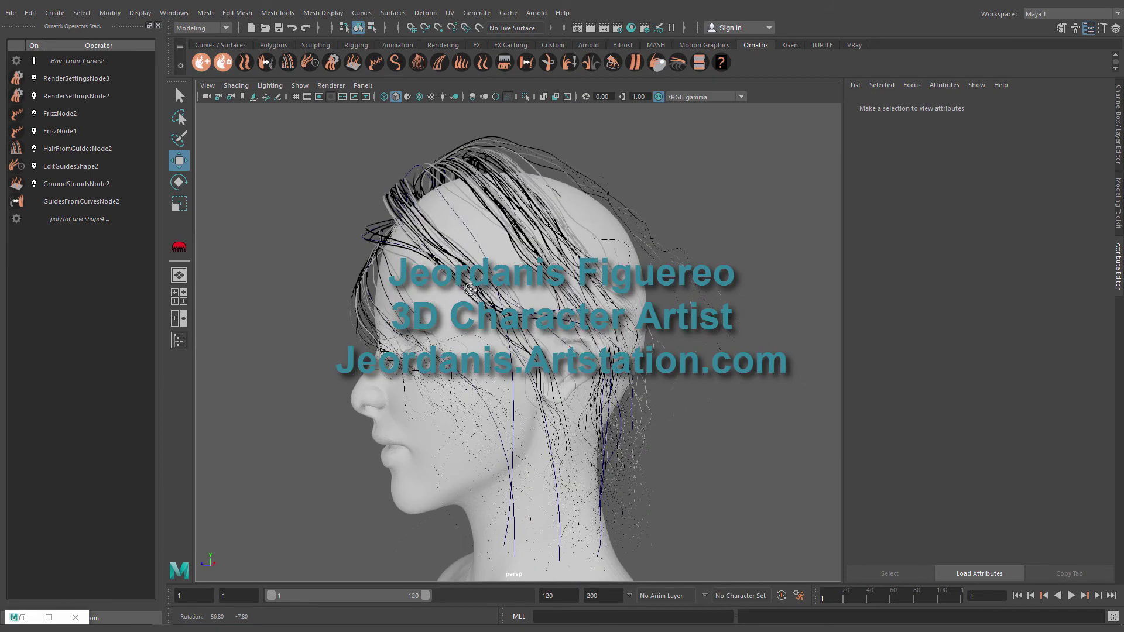